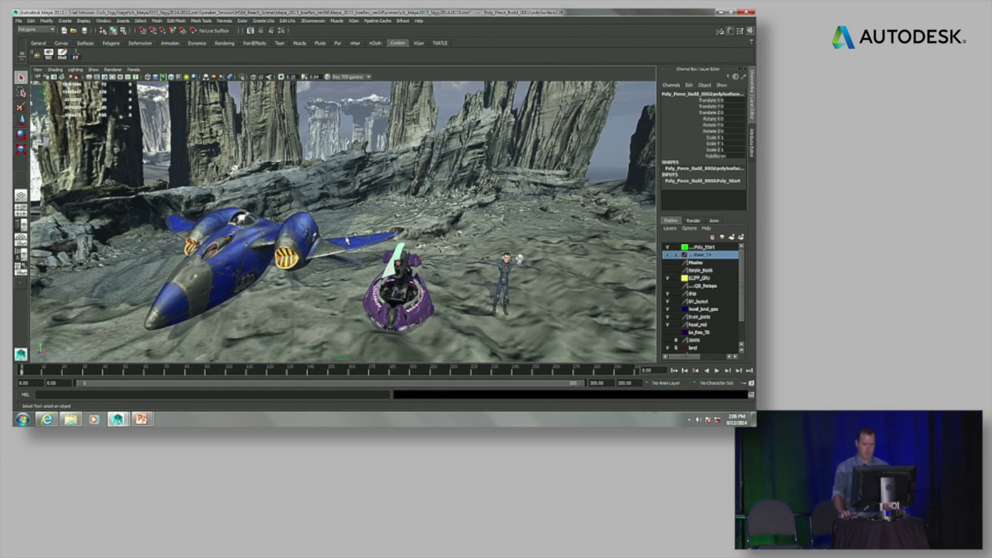
- Frame the white polygon piece on the purple vehicle and open the Modeling Toolkit
{"action": "key", "text": "f"}
{"action": "left_click_drag", "start_coordinate": [328, 257], "coordinate": [337, 189], "text": "alt"}
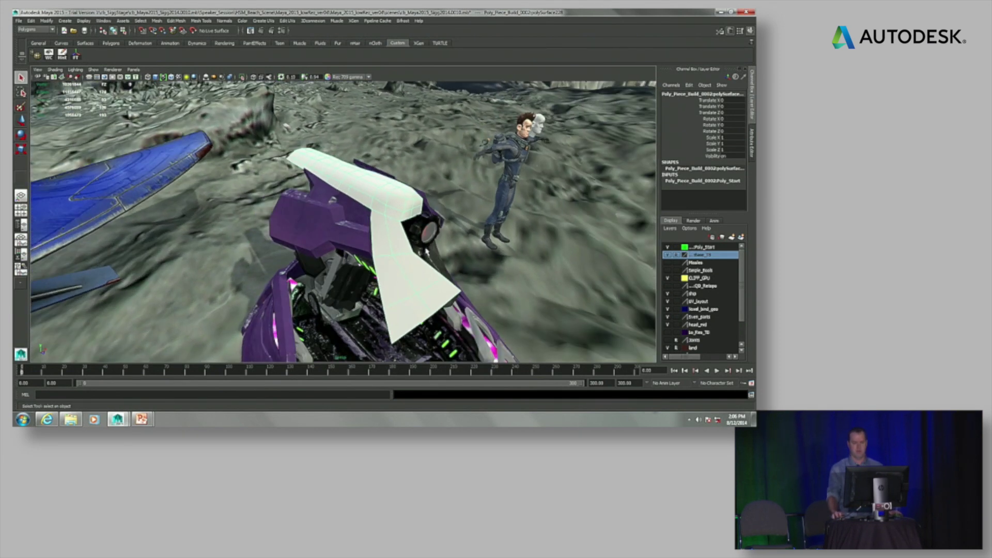
{"action": "left_click_drag", "start_coordinate": [484, 248], "coordinate": [447, 231], "text": "alt"}
{"action": "right_click_drag", "start_coordinate": [447, 232], "coordinate": [458, 234], "text": "alt"}
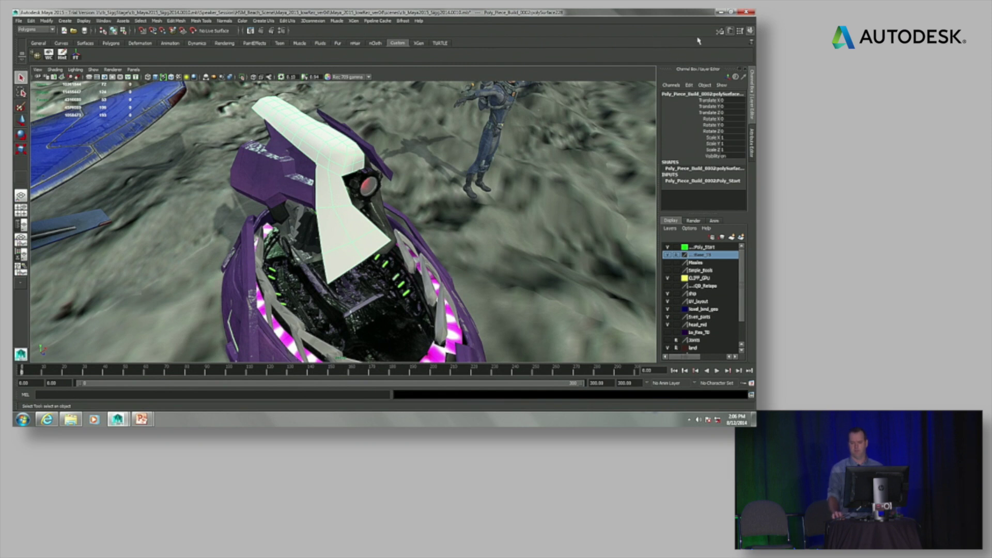
{"action": "left_click", "coordinate": [721, 32]}
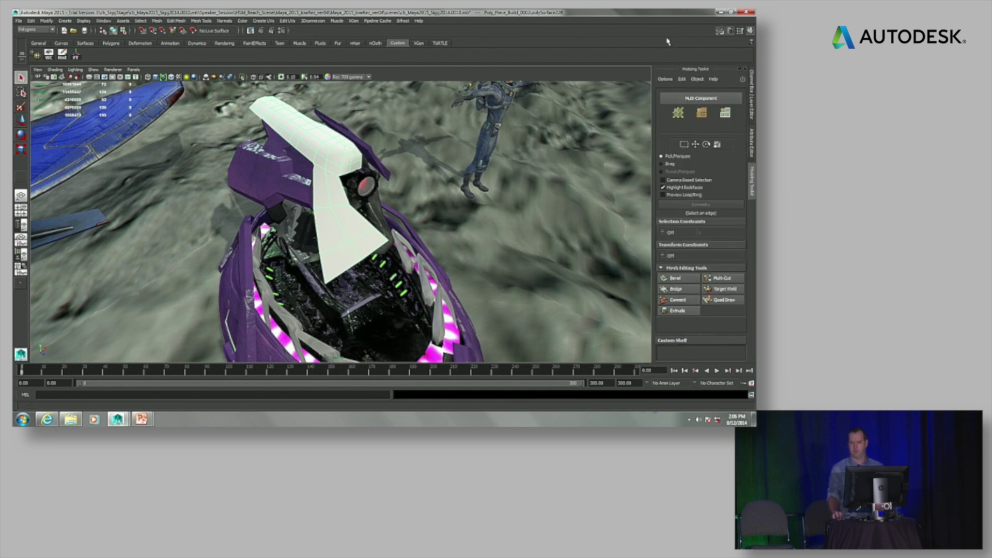
{"action": "left_click", "coordinate": [753, 183]}
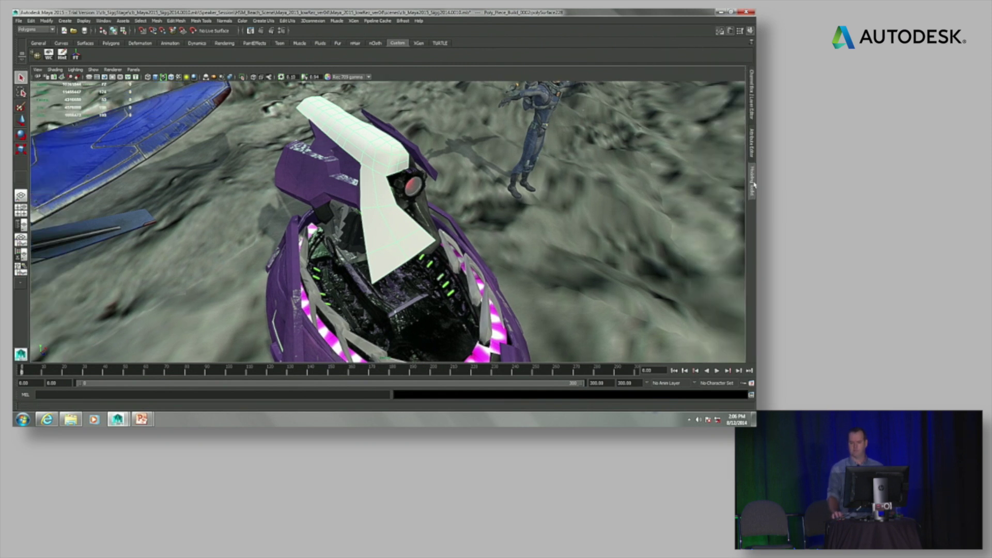
{"action": "left_click", "coordinate": [752, 184]}
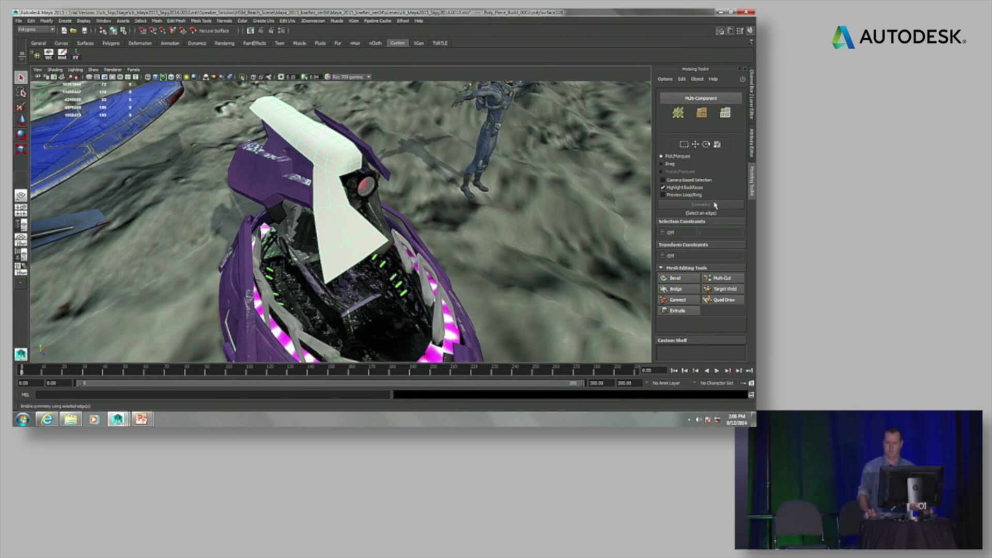
- Activate the Multi-Cut tool and bring its Slice Tool options into view
{"action": "left_click_drag", "start_coordinate": [449, 239], "coordinate": [398, 196]}
{"action": "right_click_drag", "start_coordinate": [397, 196], "coordinate": [380, 205], "text": "alt"}
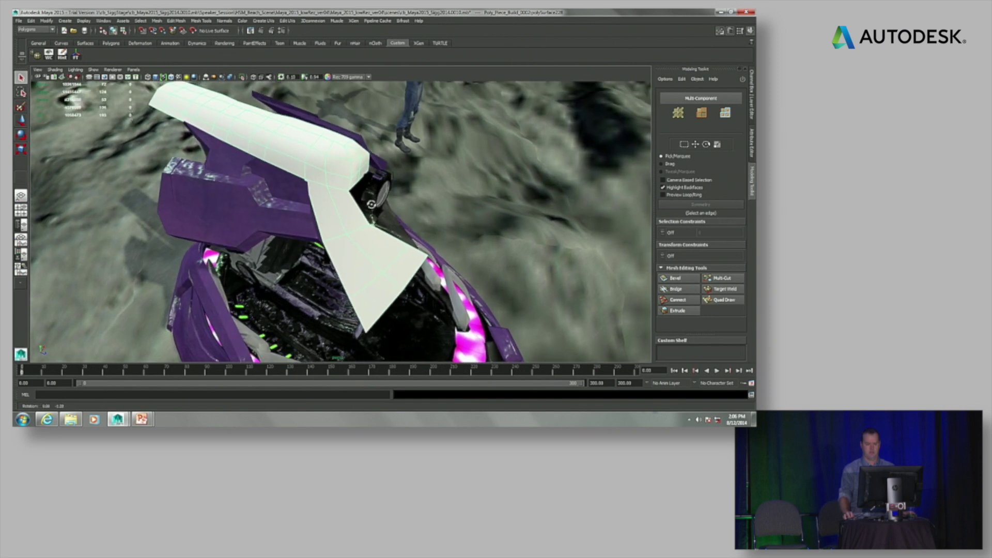
{"action": "left_click", "coordinate": [732, 281]}
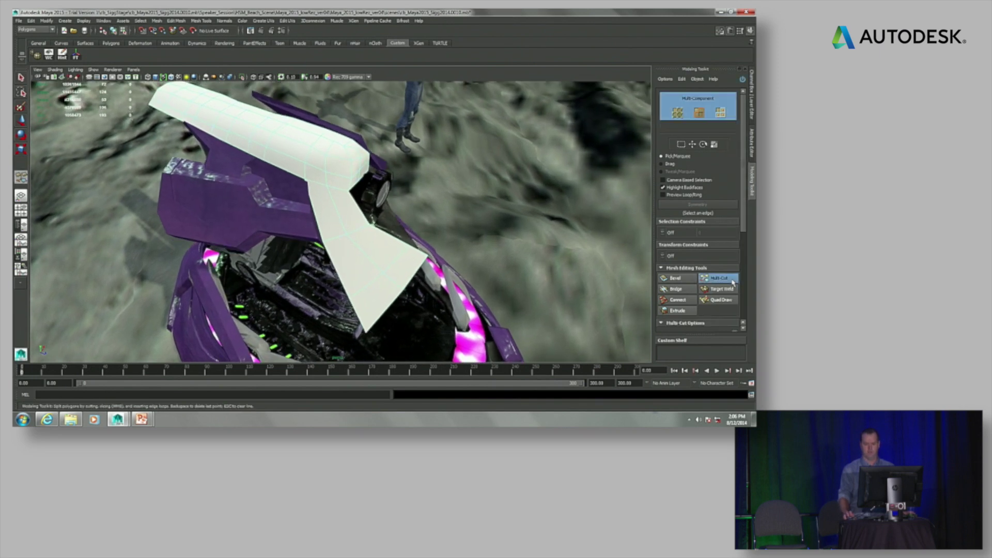
{"action": "scroll", "coordinate": [747, 284], "scroll_direction": "down", "scroll_amount": 5}
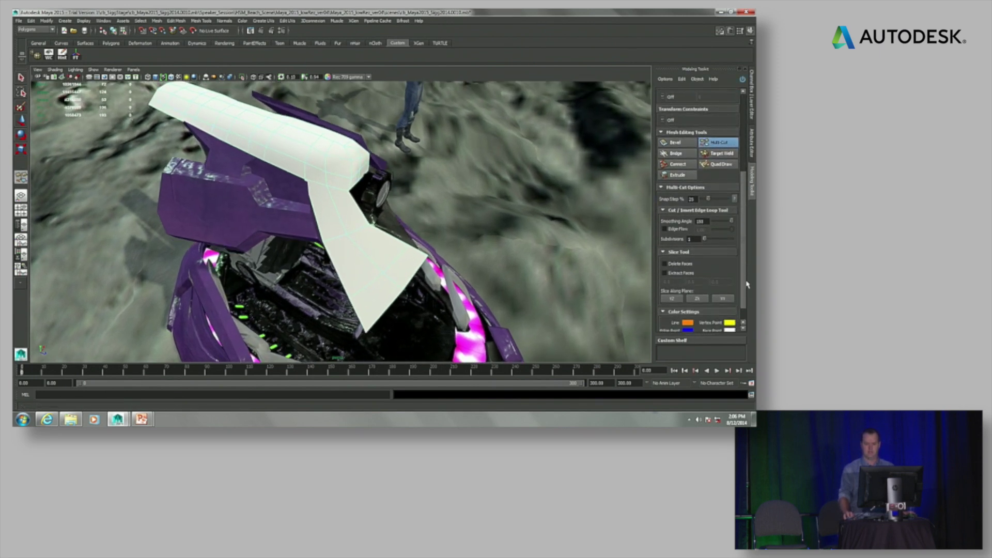
{"action": "scroll", "coordinate": [747, 285], "scroll_direction": "down", "scroll_amount": 2}
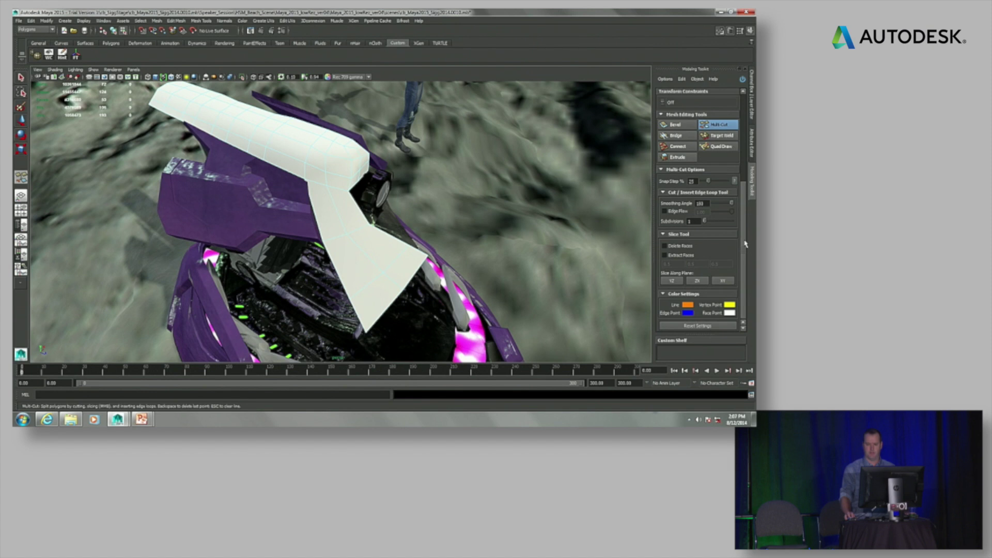
{"action": "middle_click_drag", "start_coordinate": [459, 237], "coordinate": [474, 232], "text": "alt"}
{"action": "left_click_drag", "start_coordinate": [474, 233], "coordinate": [438, 201], "text": "alt"}
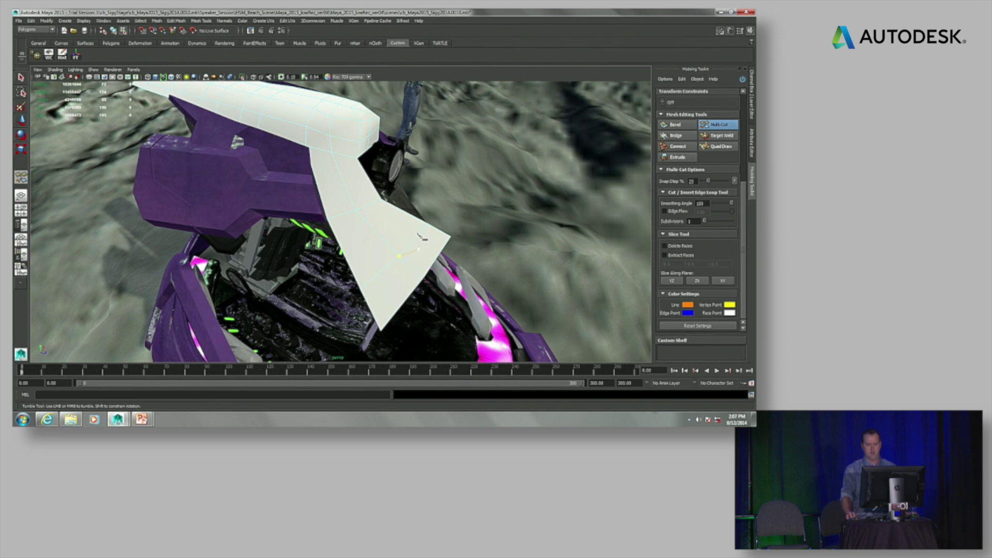
{"action": "left_click_drag", "start_coordinate": [496, 290], "coordinate": [463, 239], "text": "alt"}
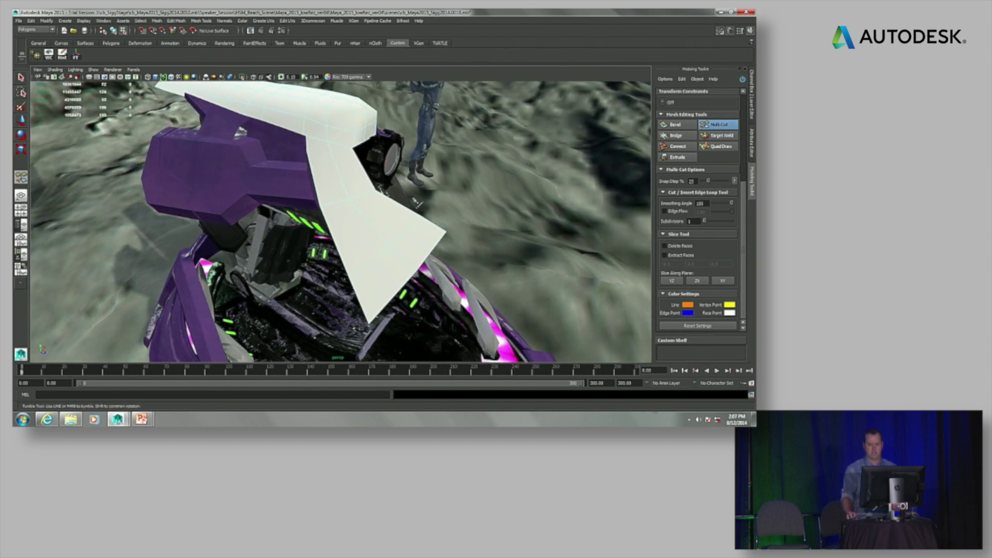
{"action": "right_click_drag", "start_coordinate": [468, 295], "coordinate": [488, 295], "text": "alt"}
{"action": "key", "text": "ctrl+z"}
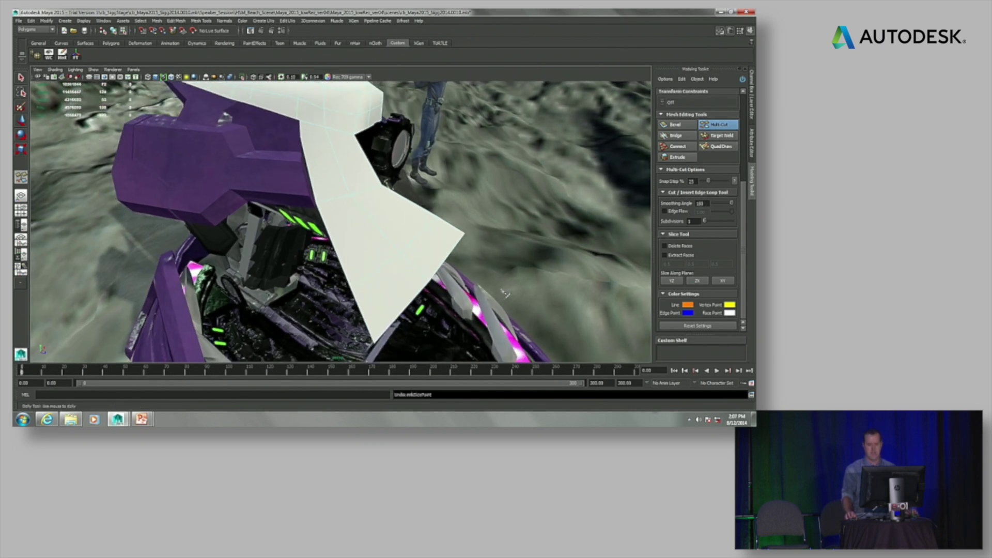
- Enable Delete Faces for slicing, and slice off the white flap's outer corner vertically and its lower tip horizontally
{"action": "left_click", "coordinate": [688, 246]}
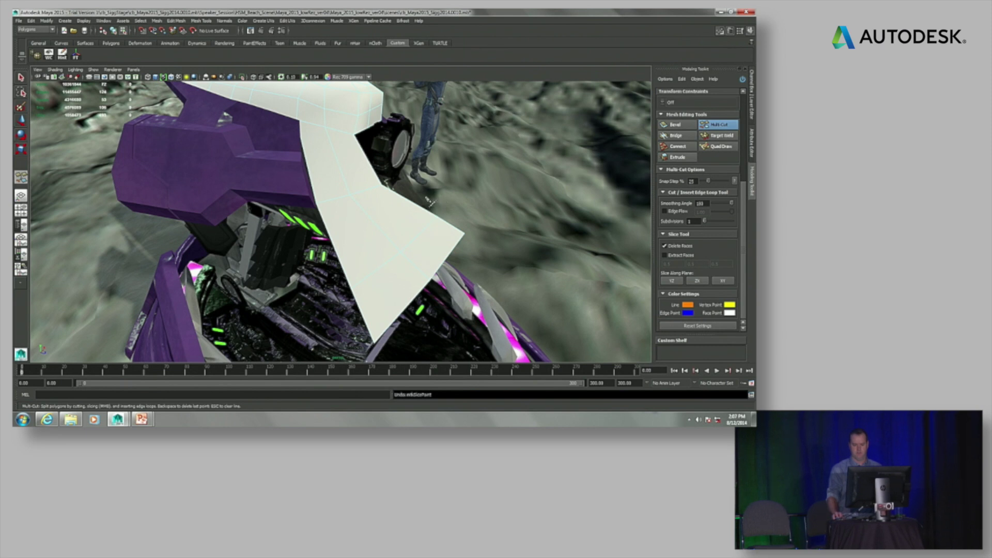
{"action": "left_click_drag", "start_coordinate": [426, 199], "coordinate": [427, 307]}
{"action": "middle_click_drag", "start_coordinate": [427, 310], "coordinate": [428, 308]}
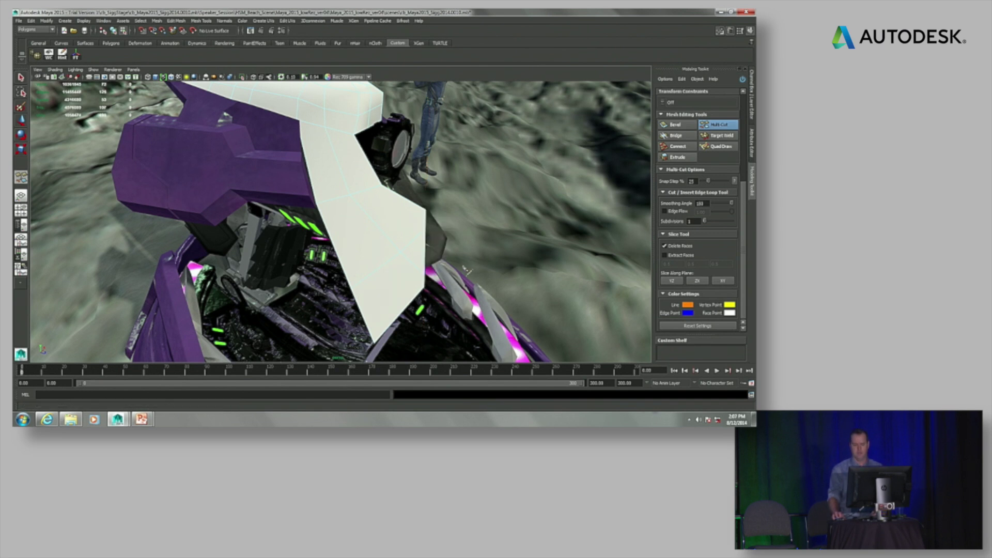
{"action": "left_click_drag", "start_coordinate": [471, 269], "coordinate": [253, 267]}
{"action": "middle_click", "coordinate": [253, 266]}
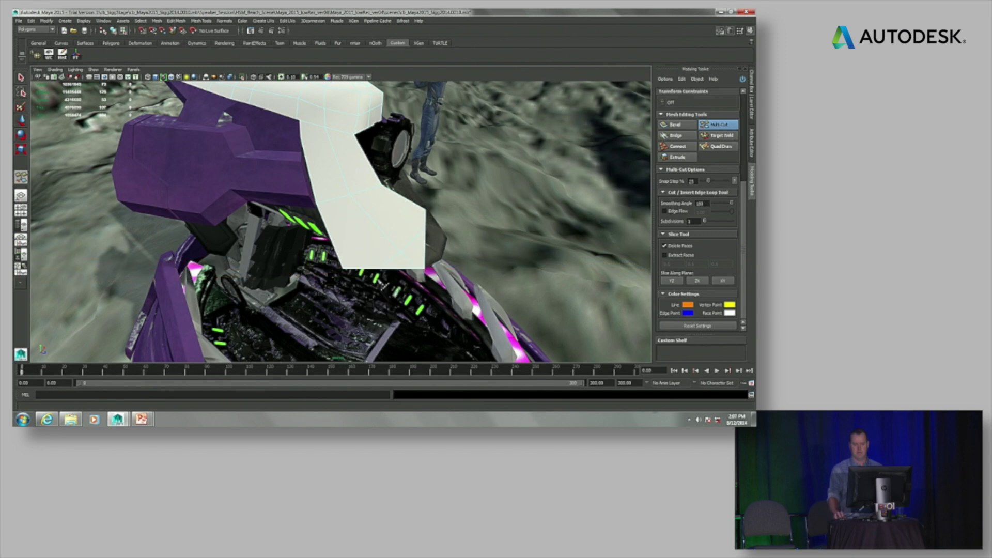
- Activate Target Weld with Merge To set to Target, and weld the flap's lower-left corner vertex onto its neighbour along the lower edge
{"action": "mouse_move", "coordinate": [449, 254]}
{"action": "left_mouse_down", "text": "alt"}
{"action": "mouse_move", "coordinate": [439, 258]}
{"action": "mouse_move", "coordinate": [465, 261]}
{"action": "mouse_move", "coordinate": [444, 268]}
{"action": "left_mouse_up", "text": "alt"}
{"action": "right_click_drag", "start_coordinate": [440, 253], "coordinate": [491, 258], "text": "alt"}
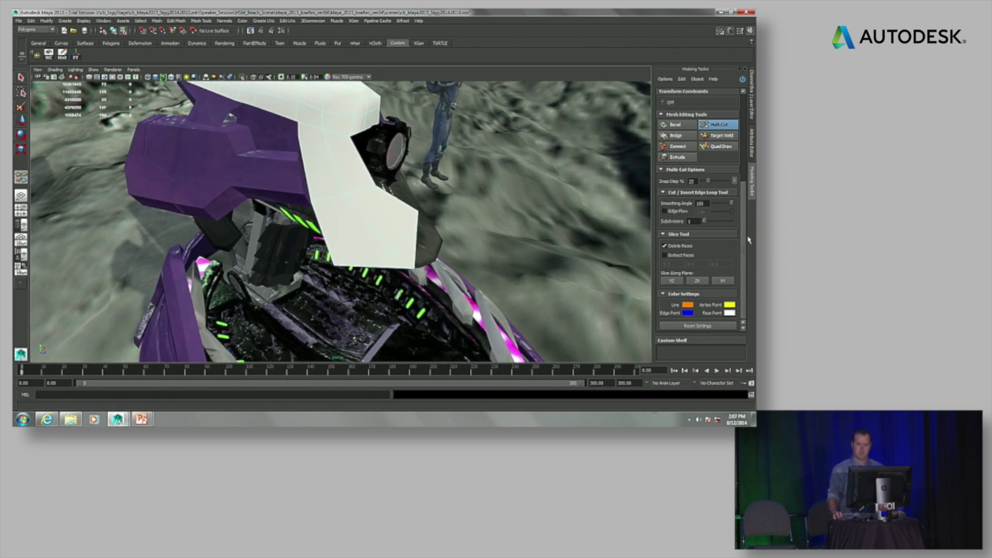
{"action": "scroll", "coordinate": [728, 223], "scroll_direction": "up", "scroll_amount": 5}
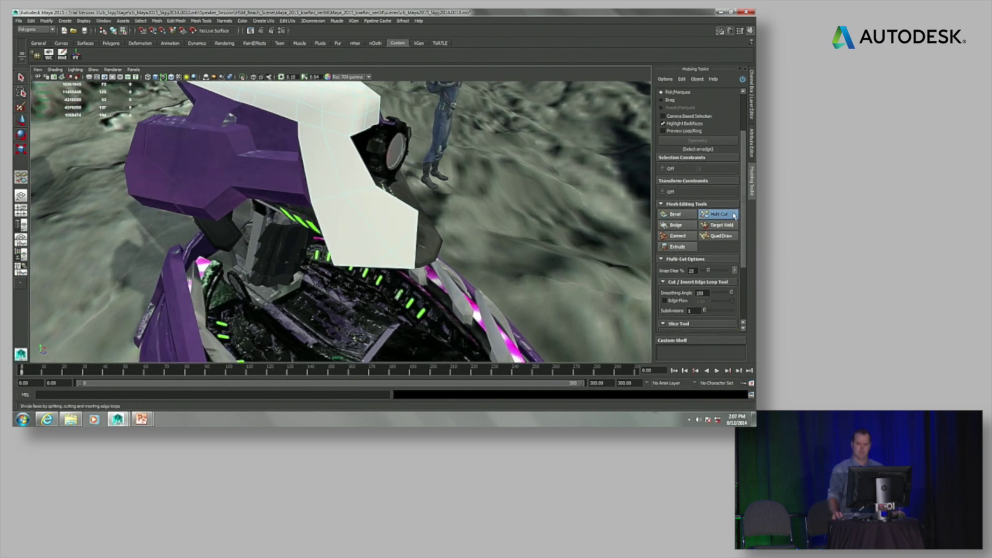
{"action": "left_click", "coordinate": [711, 227]}
{"action": "scroll", "coordinate": [489, 264], "scroll_direction": "up", "scroll_amount": 2}
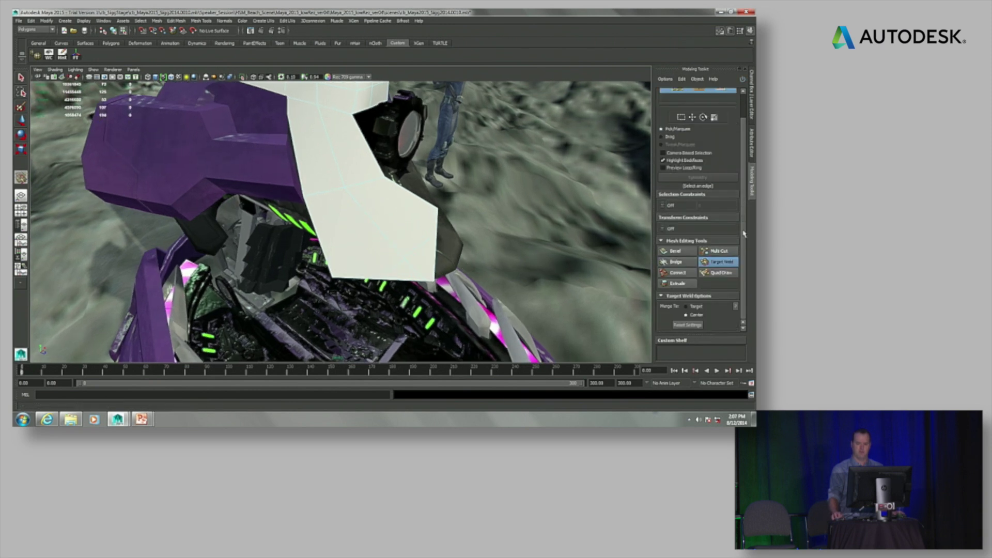
{"action": "left_click_drag", "start_coordinate": [743, 232], "coordinate": [743, 194]}
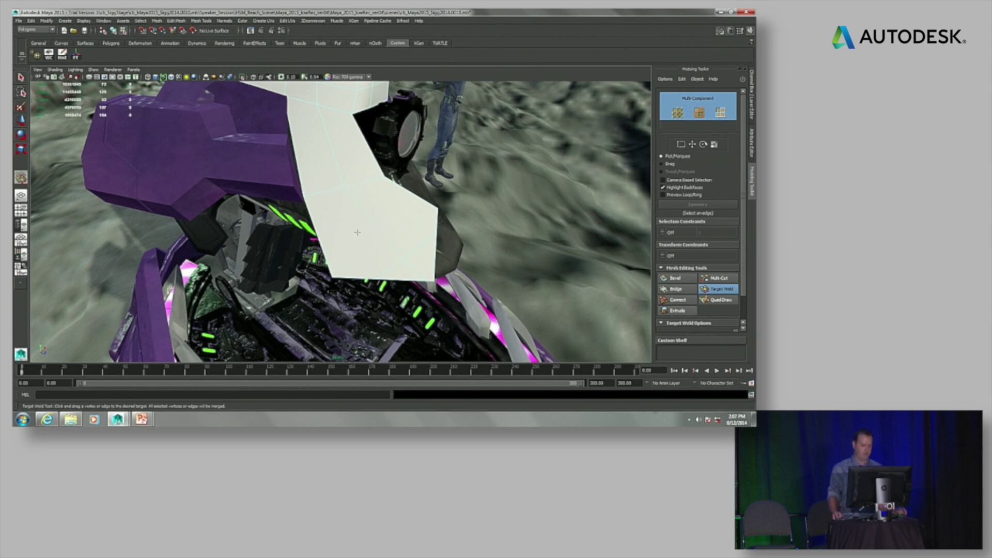
{"action": "left_click_drag", "start_coordinate": [365, 231], "coordinate": [389, 230], "text": "alt"}
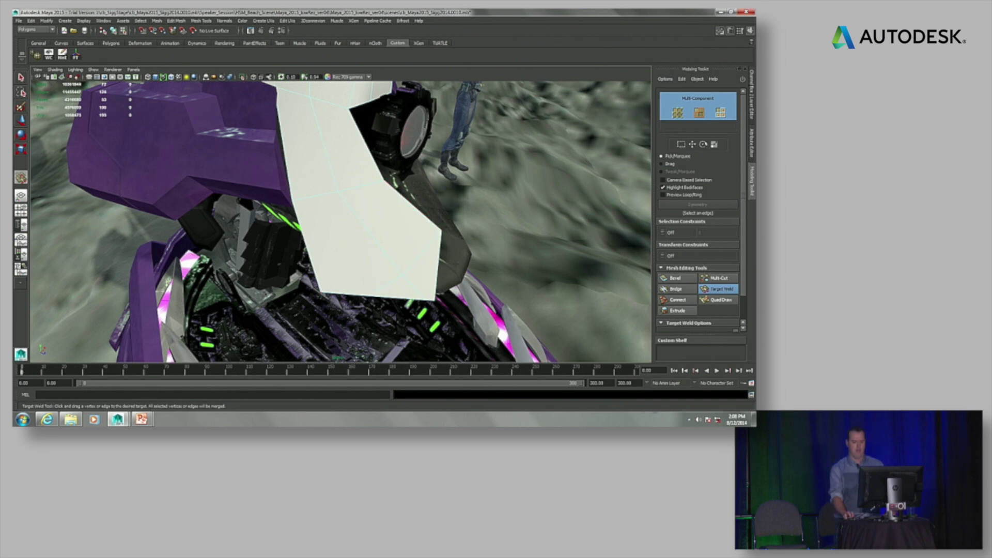
{"action": "scroll", "coordinate": [742, 234], "scroll_direction": "down", "scroll_amount": 2}
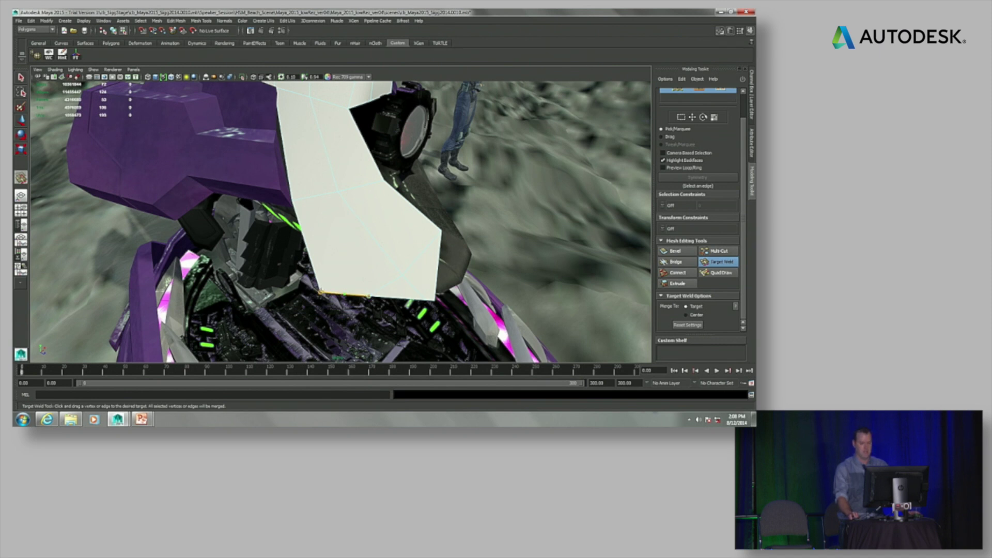
{"action": "scroll", "coordinate": [340, 222], "scroll_direction": "up", "scroll_amount": 3}
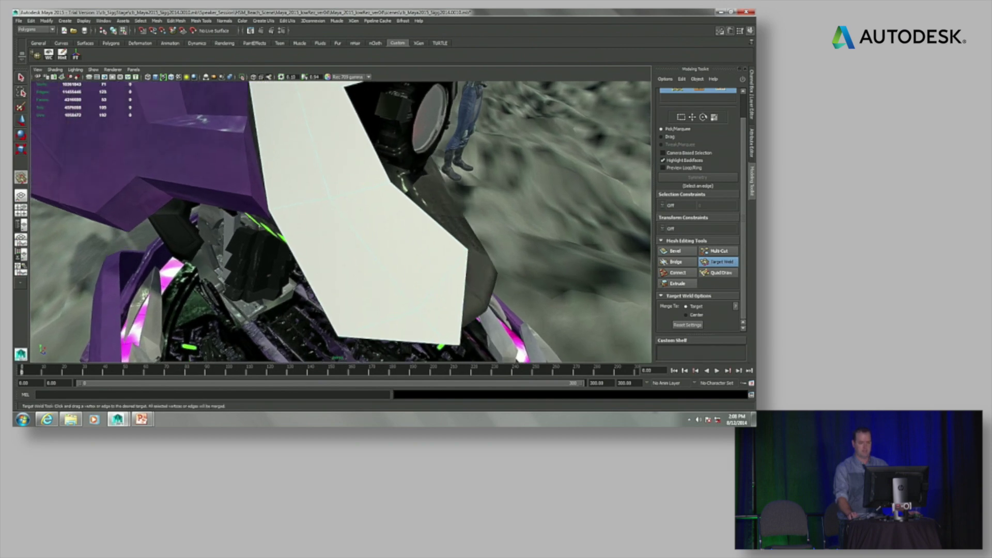
- Draw a zigzag Multi-Cut path across the side faces of the white piece, ending on its lower border edge
{"action": "scroll", "coordinate": [340, 222], "scroll_direction": "down", "scroll_amount": 3}
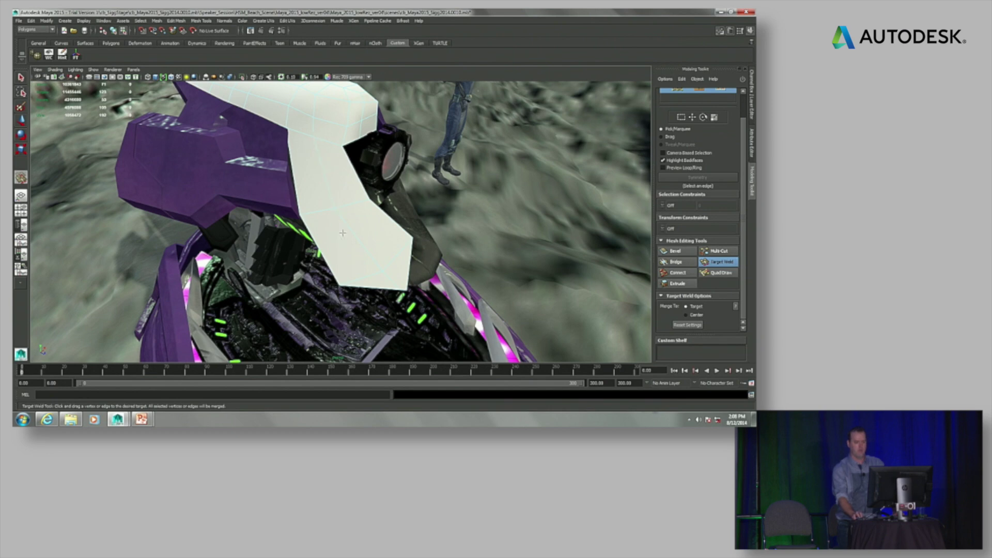
{"action": "left_click_drag", "start_coordinate": [384, 234], "coordinate": [401, 263], "text": "alt"}
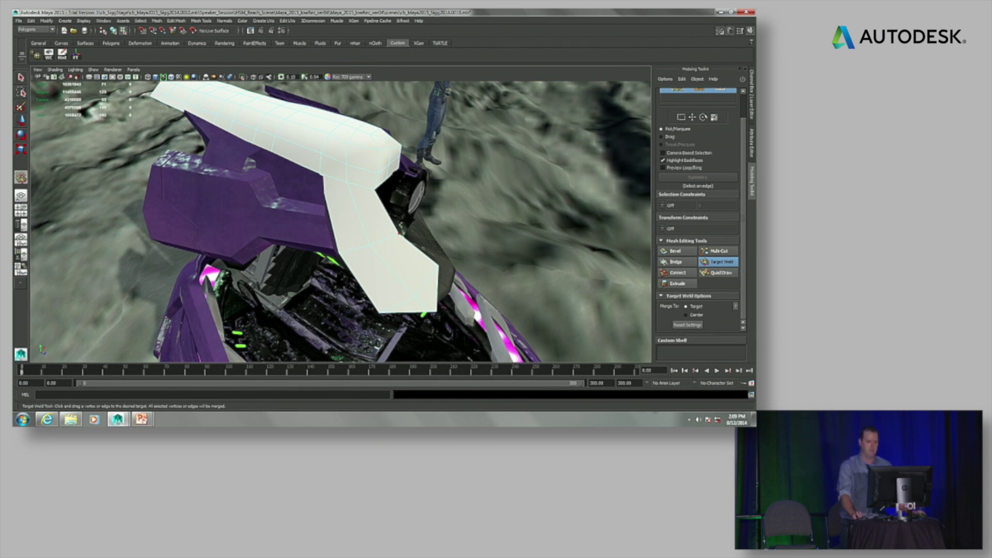
{"action": "left_click_drag", "start_coordinate": [471, 245], "coordinate": [530, 250], "text": "alt"}
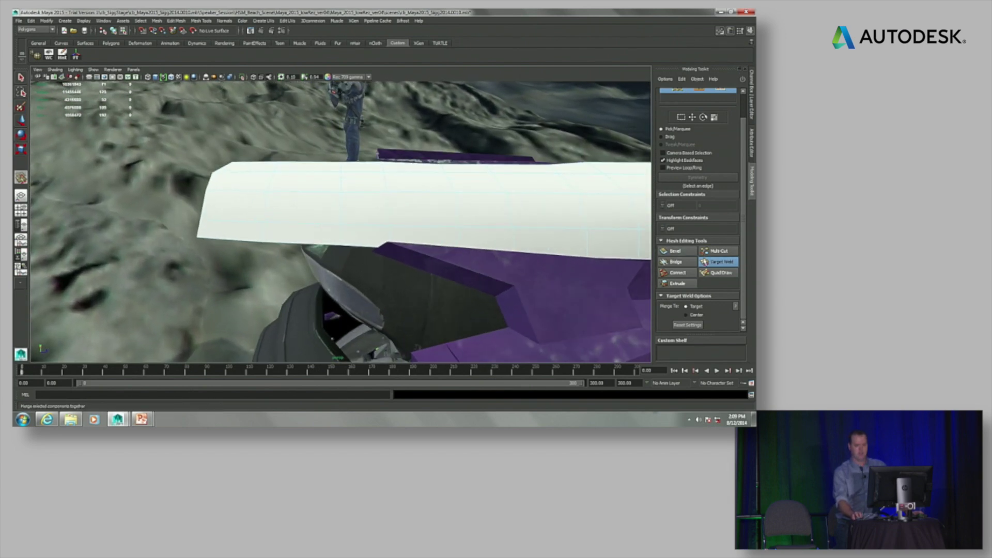
{"action": "left_click", "coordinate": [718, 251]}
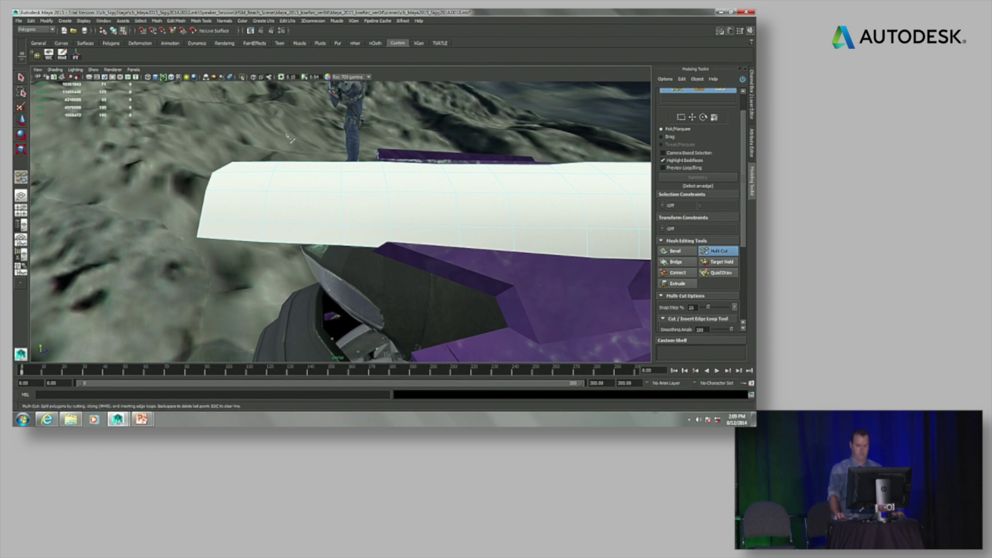
{"action": "left_click_drag", "start_coordinate": [295, 206], "coordinate": [348, 249], "text": "alt"}
{"action": "left_click", "coordinate": [348, 253]}
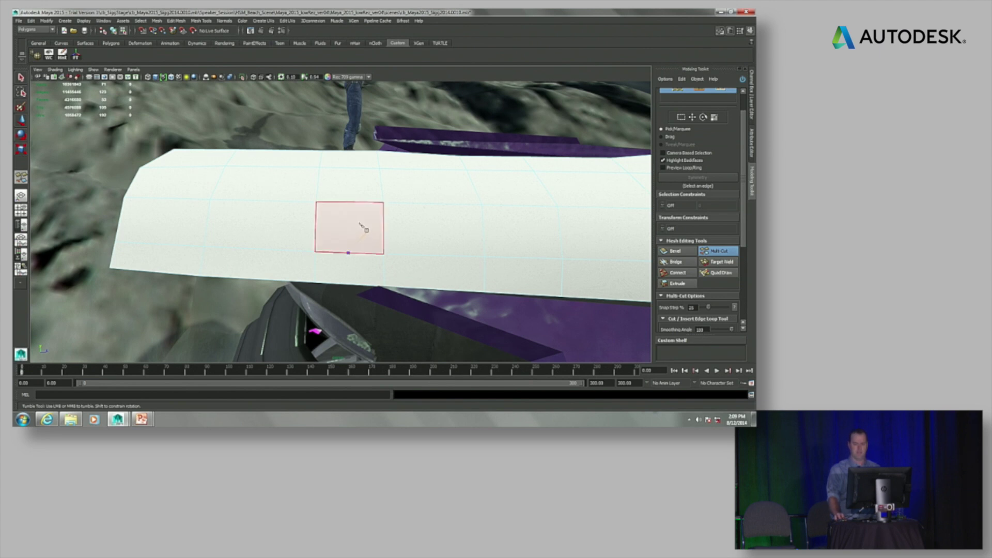
{"action": "left_click", "coordinate": [335, 214]}
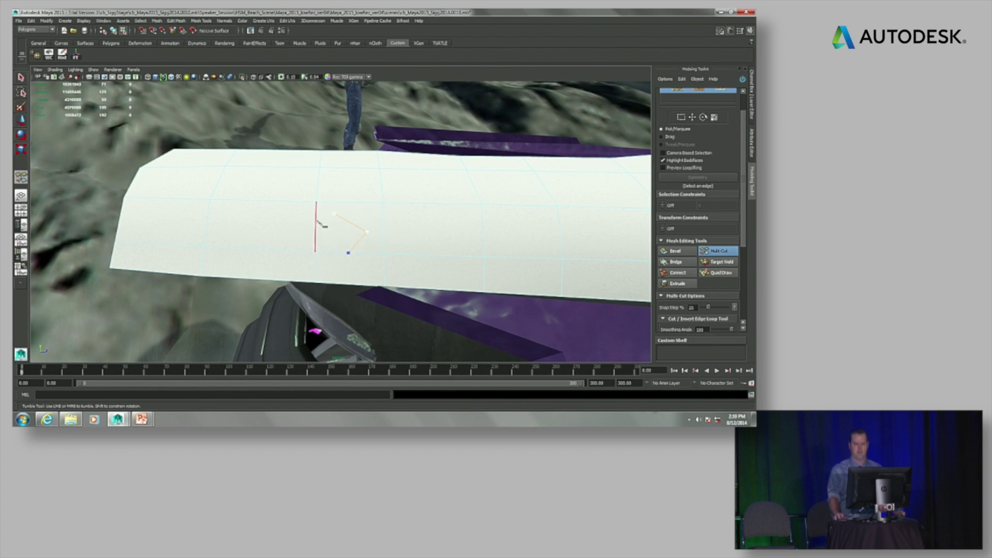
{"action": "left_click", "coordinate": [316, 225]}
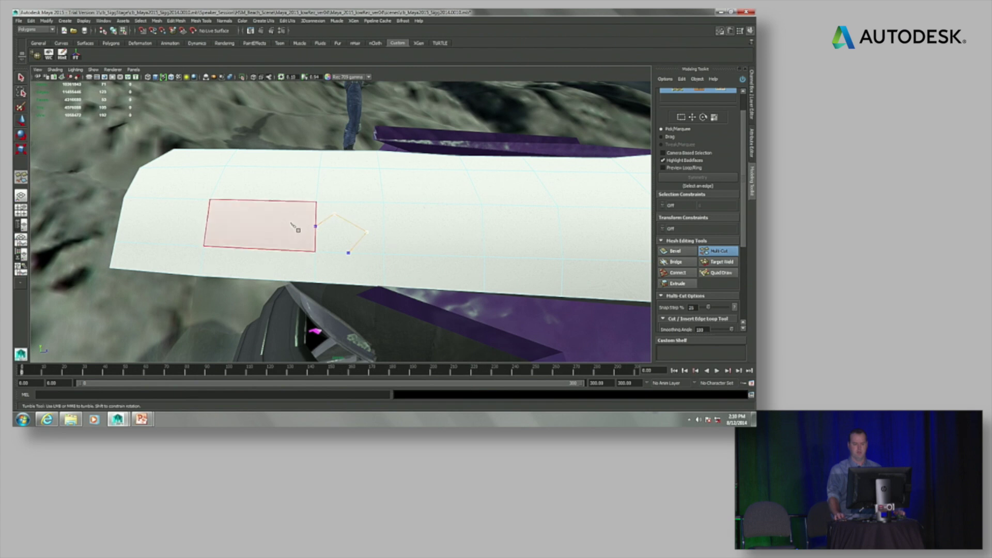
{"action": "left_click", "coordinate": [263, 202]}
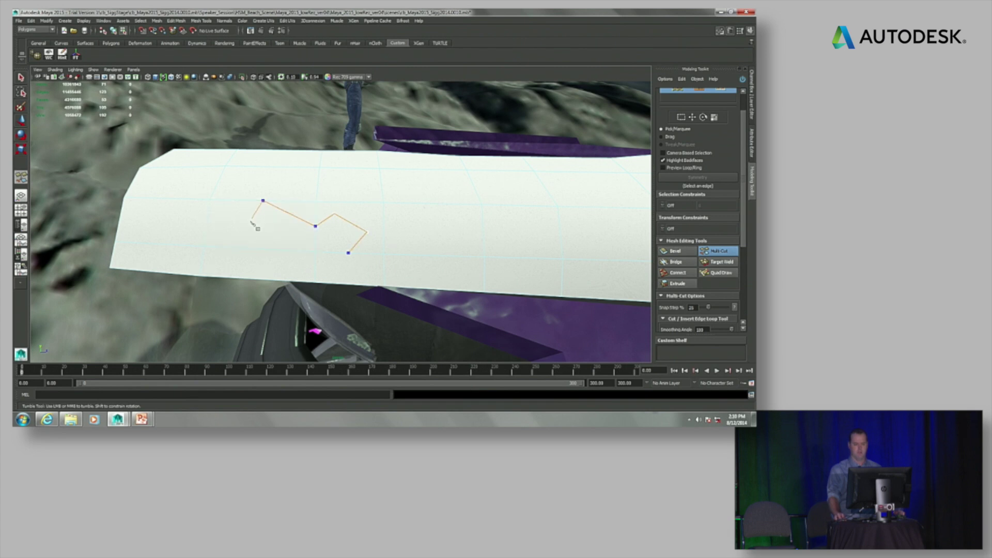
{"action": "left_click", "coordinate": [236, 223]}
{"action": "left_click", "coordinate": [259, 249]}
{"action": "left_click", "coordinate": [219, 277]}
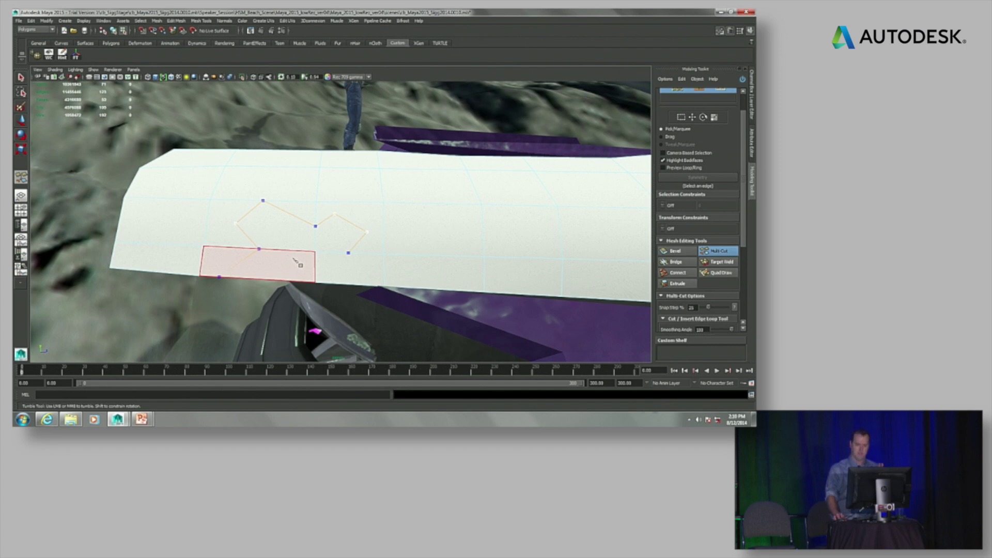
- Adjust the points of the zigzag cut path, commit it, and undo the cut
{"action": "left_click", "coordinate": [371, 235]}
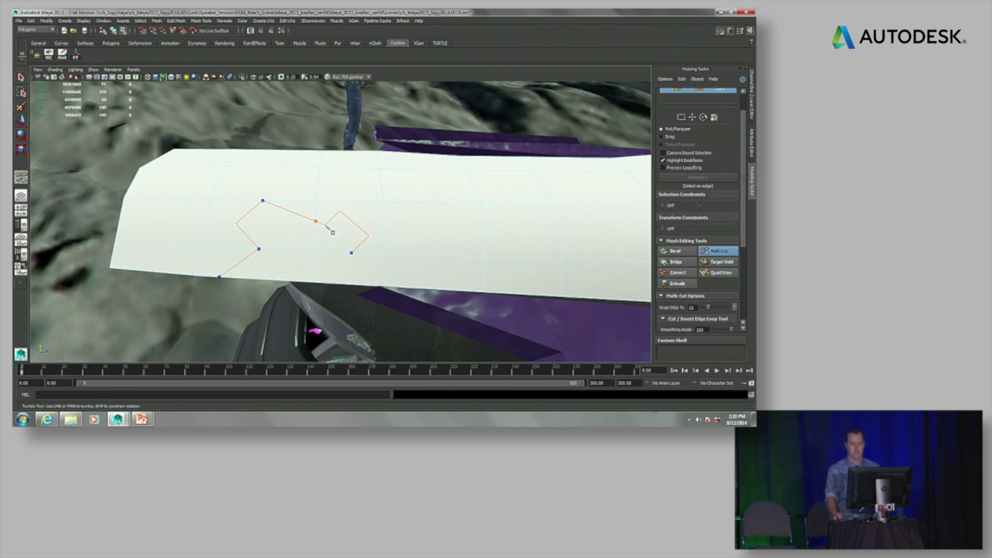
{"action": "key", "text": "Return"}
{"action": "left_click_drag", "start_coordinate": [383, 203], "coordinate": [431, 222]}
{"action": "key", "text": "ctrl+z"}
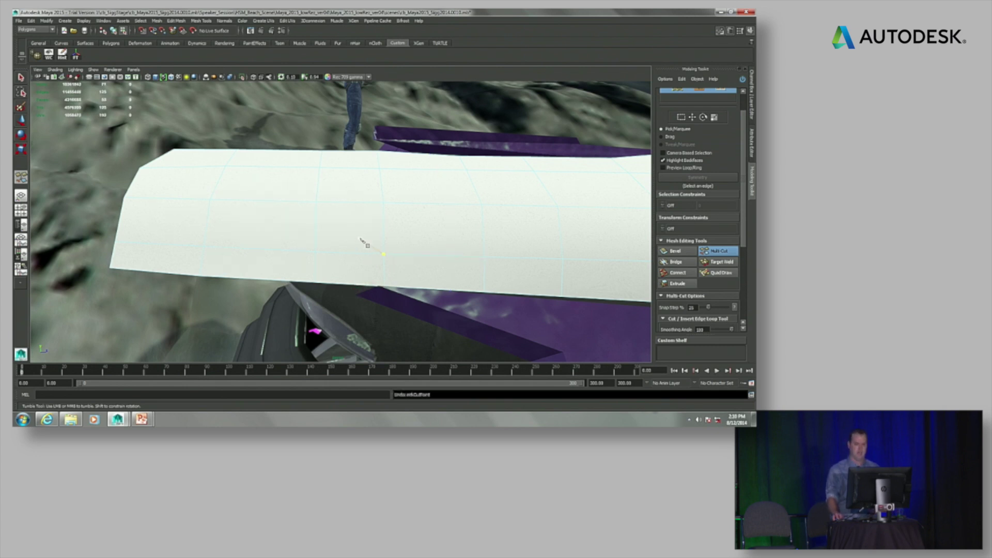
- Cut a Multi-Cut path from the white piece's lower border upward, diagonally, and horizontally to its outer left edge, and commit it
{"action": "left_click", "coordinate": [341, 283]}
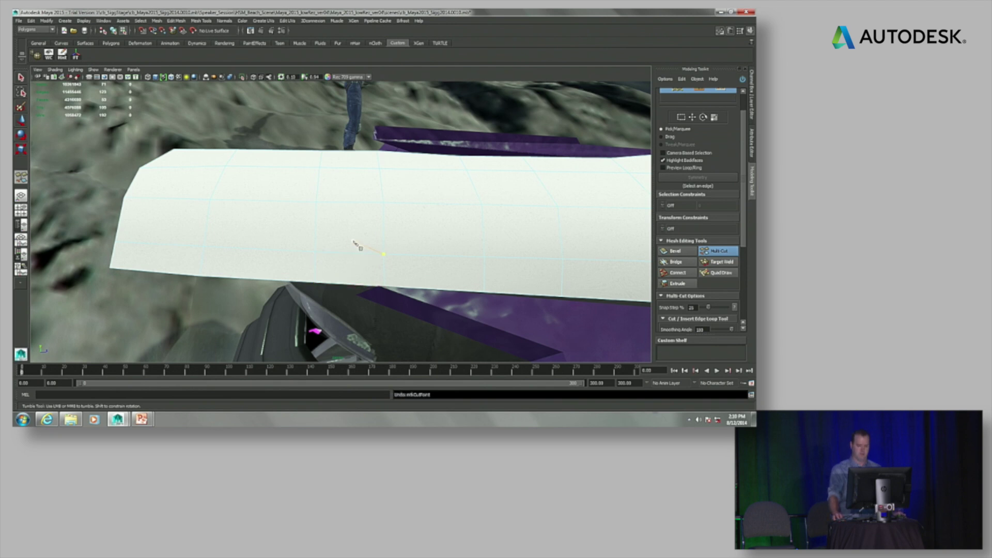
{"action": "left_click", "coordinate": [349, 283]}
{"action": "left_click", "coordinate": [349, 253]}
{"action": "left_click", "coordinate": [315, 226]}
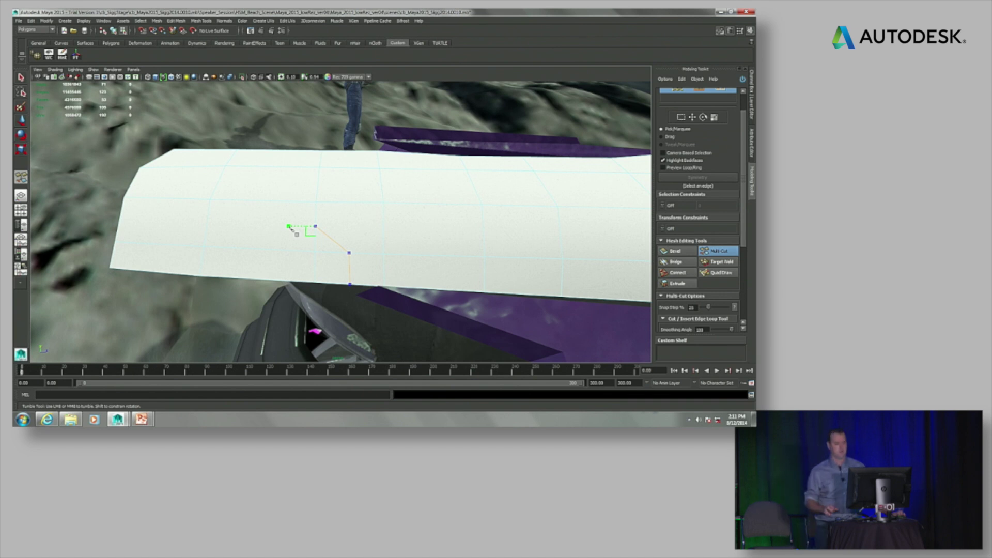
{"action": "left_click", "coordinate": [207, 225]}
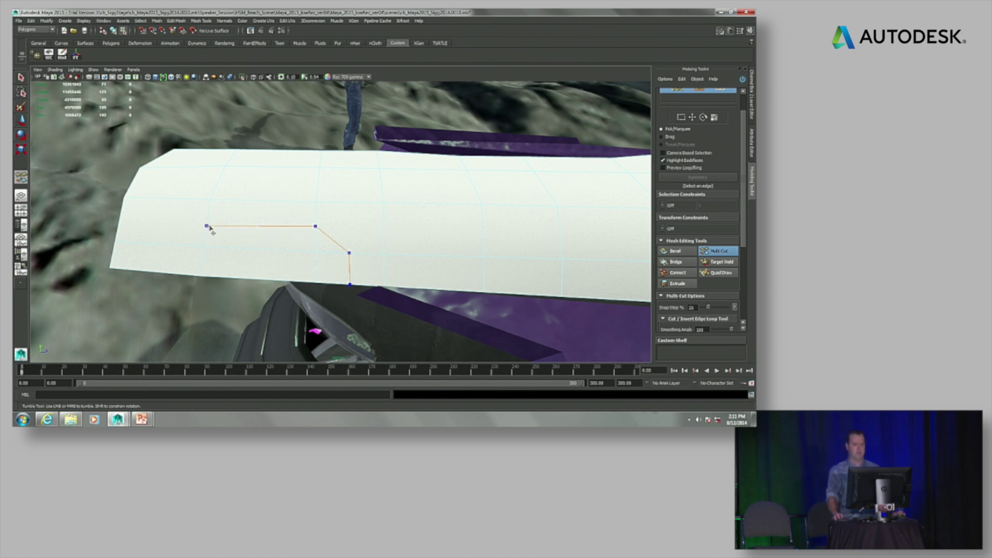
{"action": "left_click", "coordinate": [118, 226]}
{"action": "key", "text": "Return"}
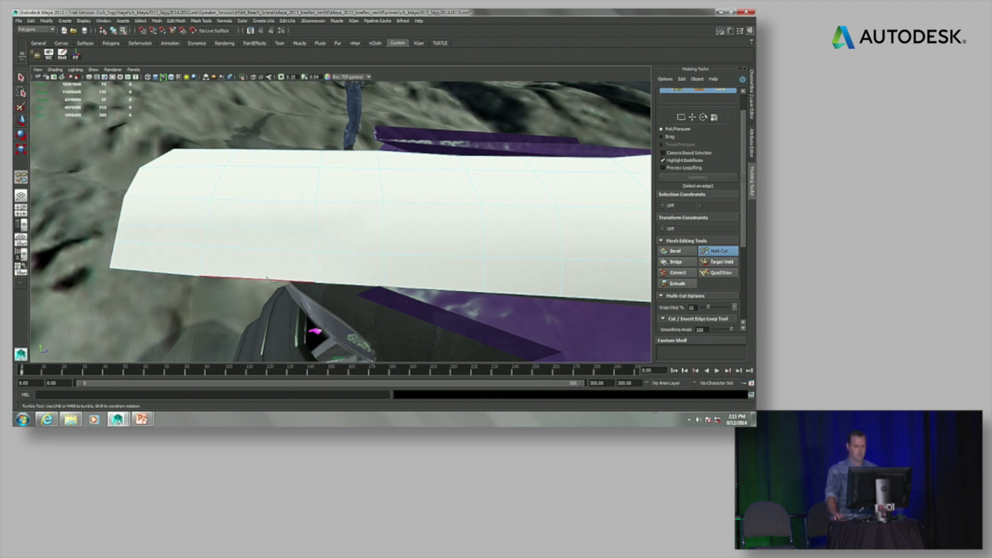
- Select all the faces below the new cut line at the outer end of the white piece and delete them
{"action": "key", "text": "q"}
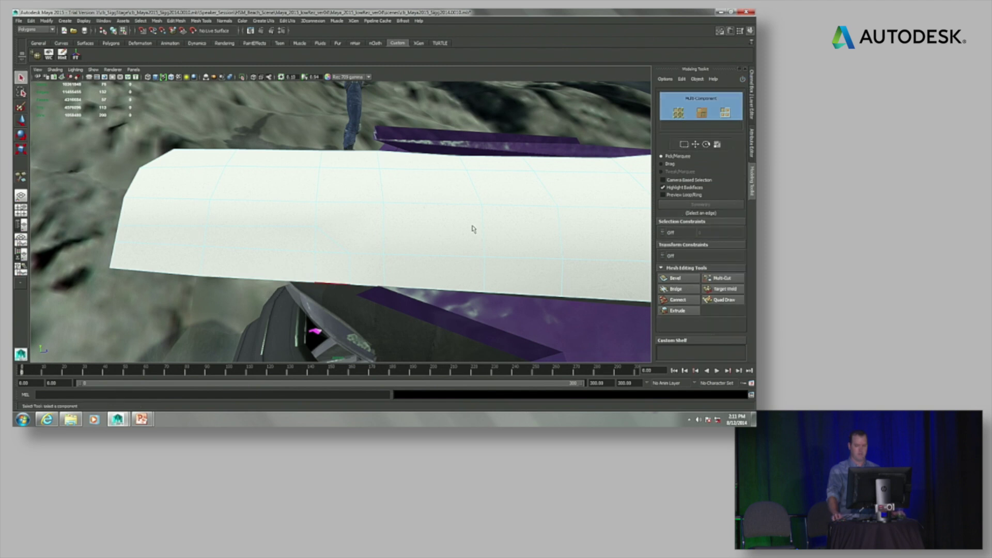
{"action": "left_click_drag", "start_coordinate": [315, 279], "coordinate": [196, 246]}
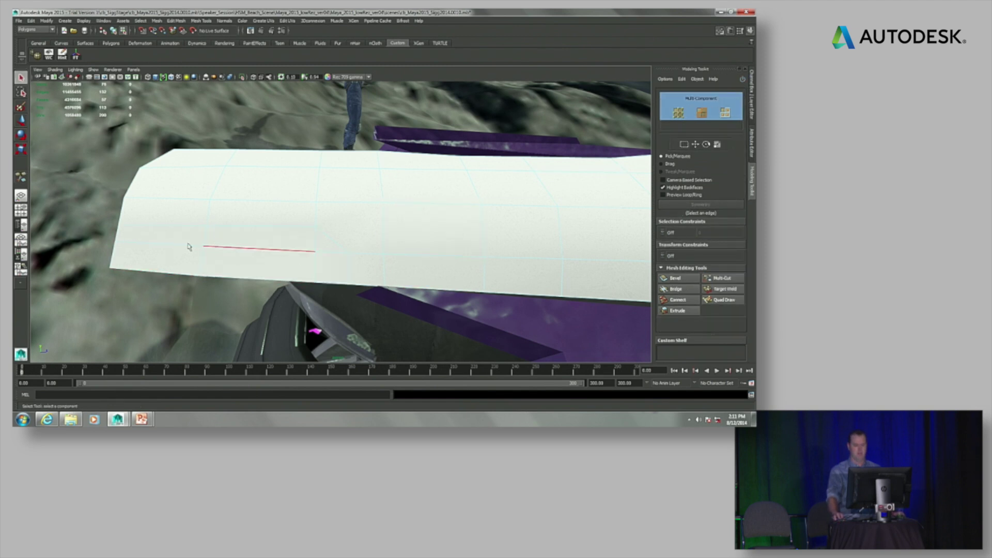
{"action": "left_click", "coordinate": [160, 239]}
{"action": "left_click", "coordinate": [237, 239], "text": "shift"}
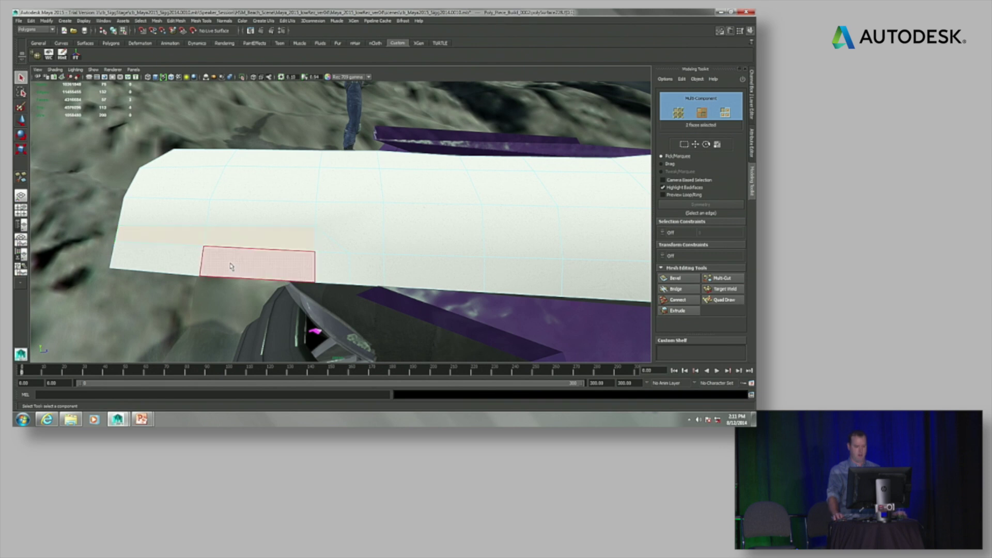
{"action": "left_click_drag", "start_coordinate": [167, 262], "coordinate": [321, 233], "text": "shift"}
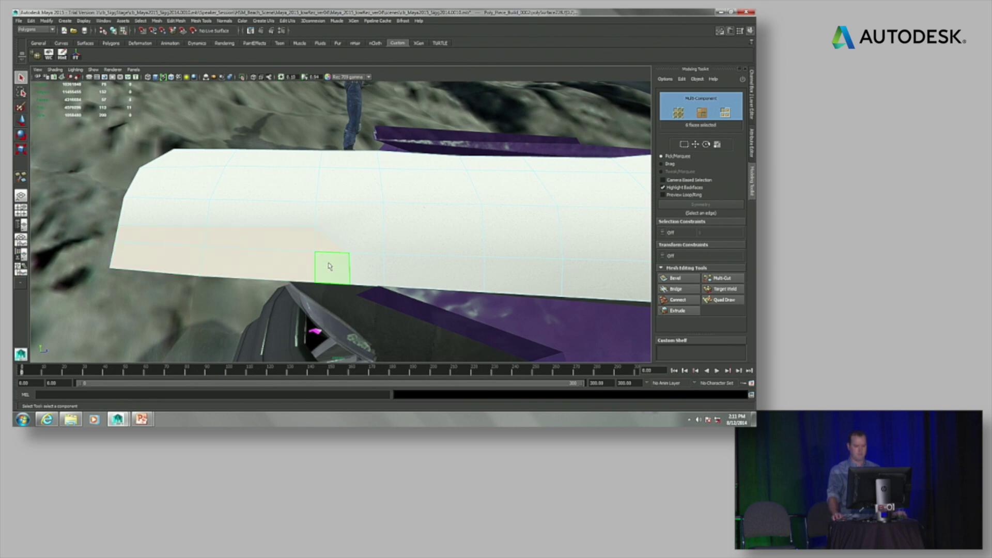
{"action": "key", "text": "Delete"}
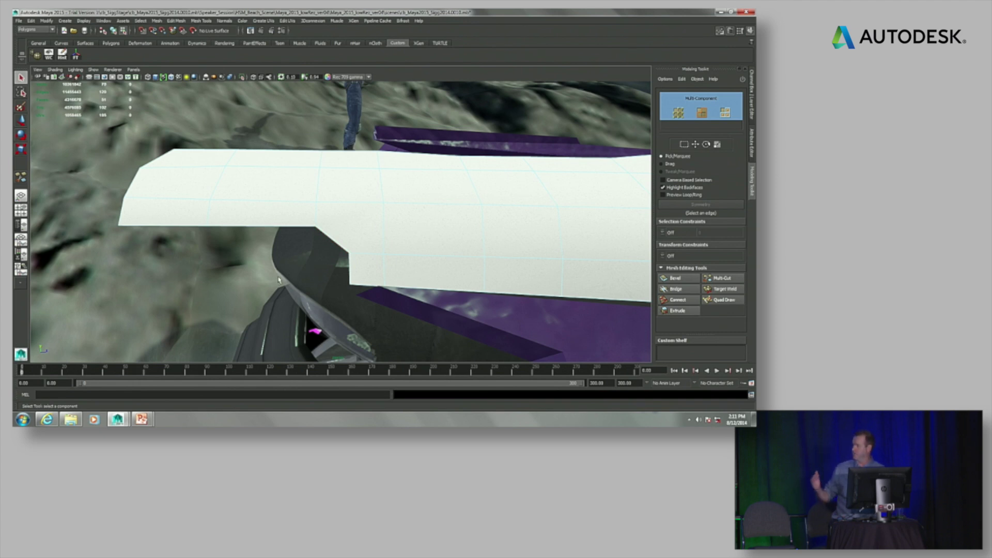
- Multi-Cut the five-sided face beside the notch from the midpoint of its diagonal edge to its opposite corner, and leave the tool
{"action": "left_click_drag", "start_coordinate": [314, 201], "coordinate": [385, 255]}
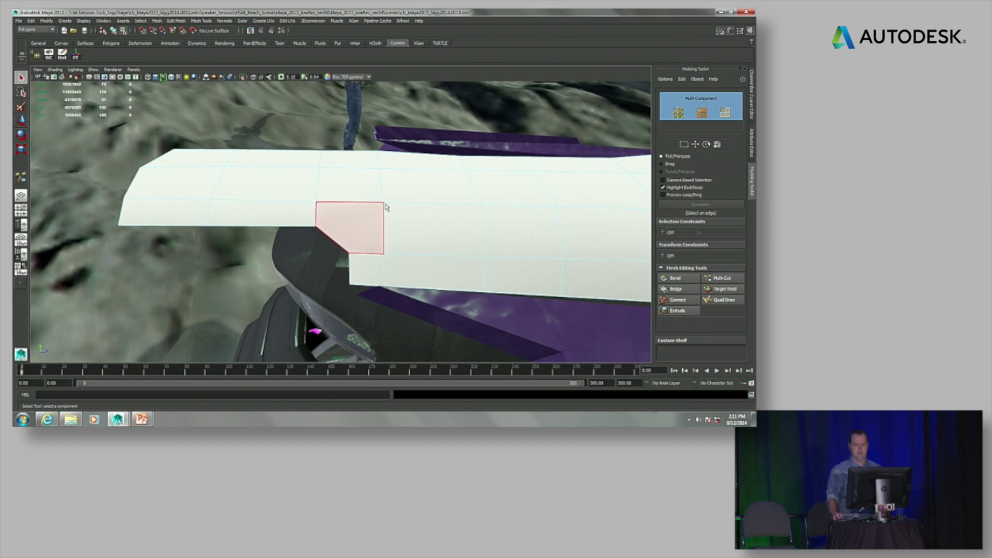
{"action": "key", "text": "Delete"}
{"action": "key", "text": "y"}
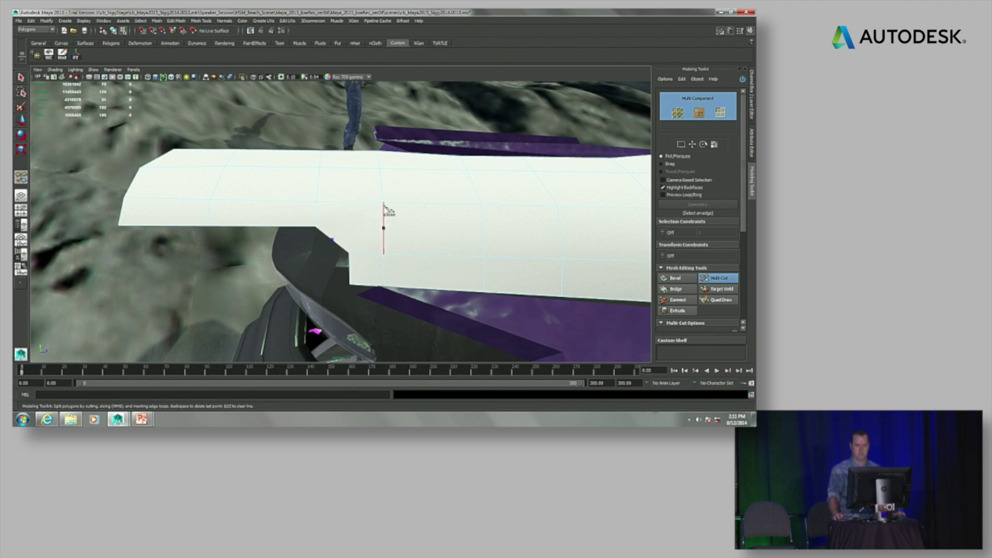
{"action": "left_click_drag", "start_coordinate": [383, 203], "coordinate": [465, 228]}
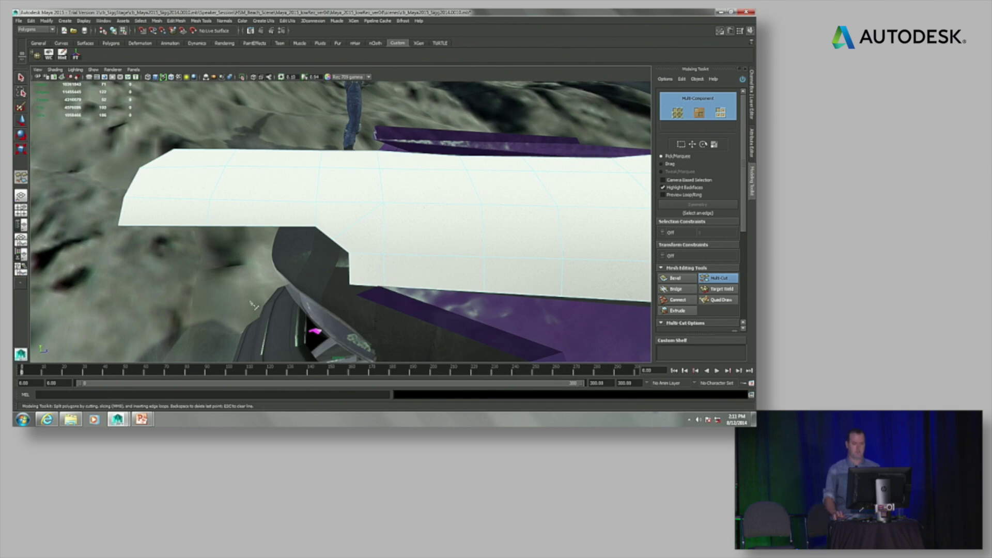
{"action": "left_click_drag", "start_coordinate": [329, 285], "coordinate": [344, 287], "text": "alt"}
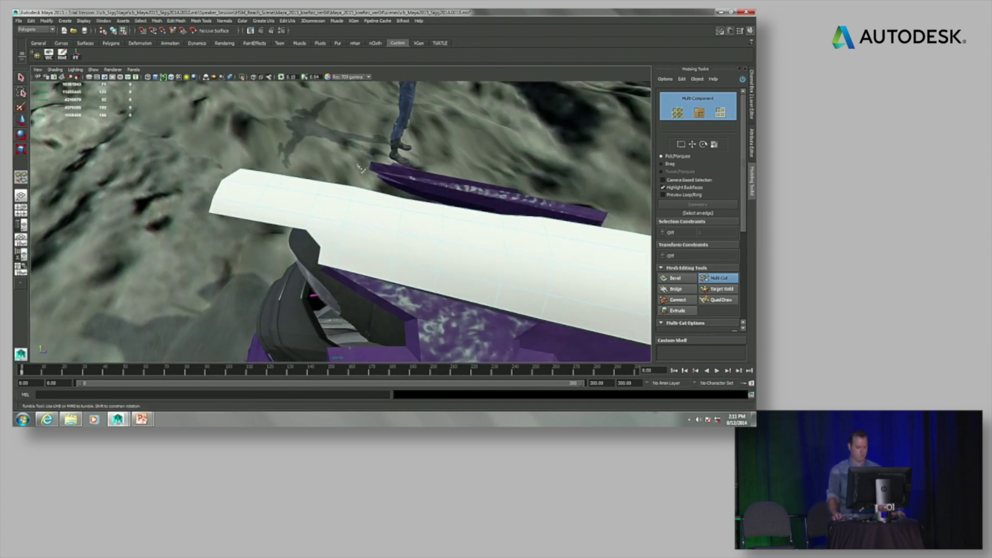
{"action": "key", "text": "q"}
- Switch to object selection and mirror the white piece in the +X direction with Merge with the original and Merge vertices enabled
{"action": "left_click_drag", "start_coordinate": [363, 158], "coordinate": [337, 189], "text": "alt"}
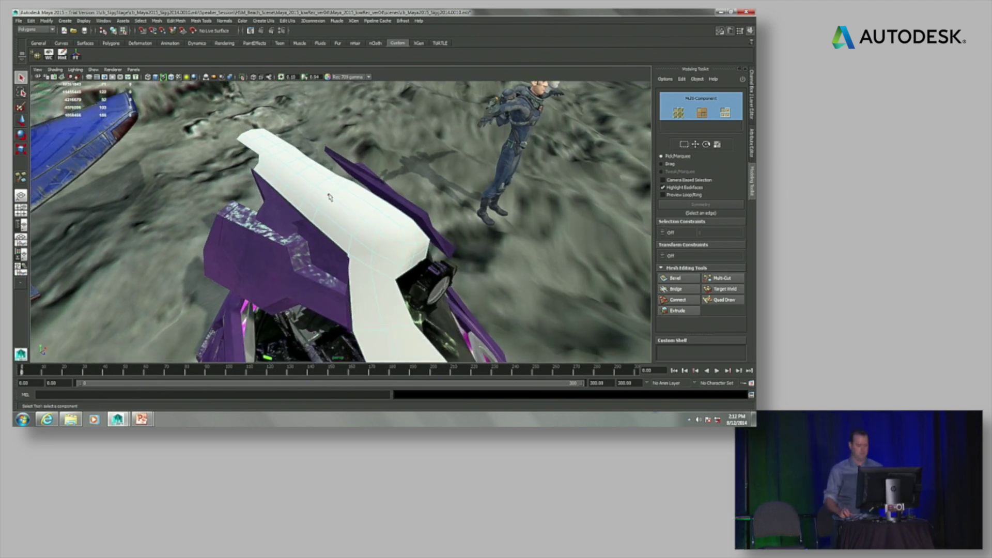
{"action": "left_click_drag", "start_coordinate": [346, 187], "coordinate": [312, 179], "text": "alt"}
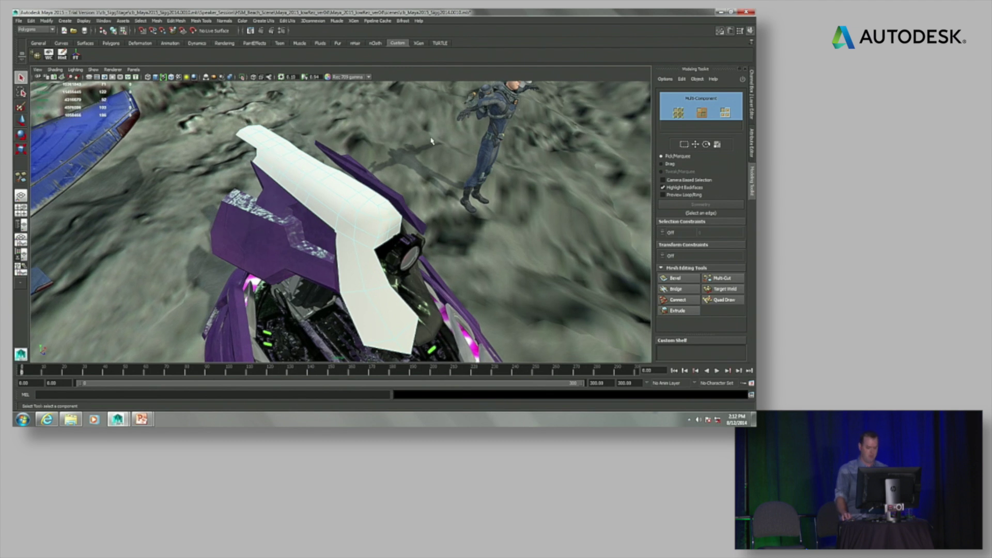
{"action": "key", "text": "F8"}
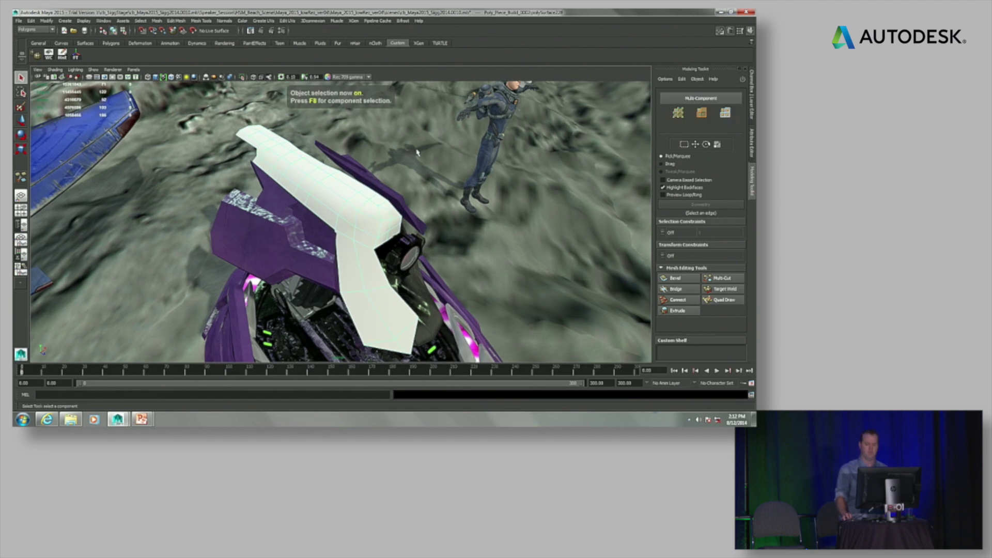
{"action": "left_click_drag", "start_coordinate": [416, 158], "coordinate": [395, 155], "text": "alt"}
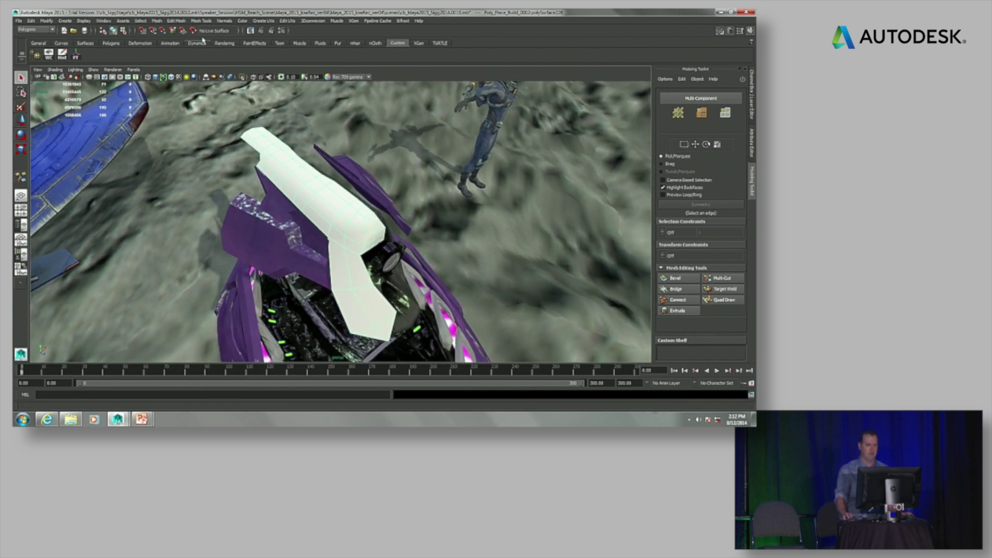
{"action": "left_click", "coordinate": [160, 22]}
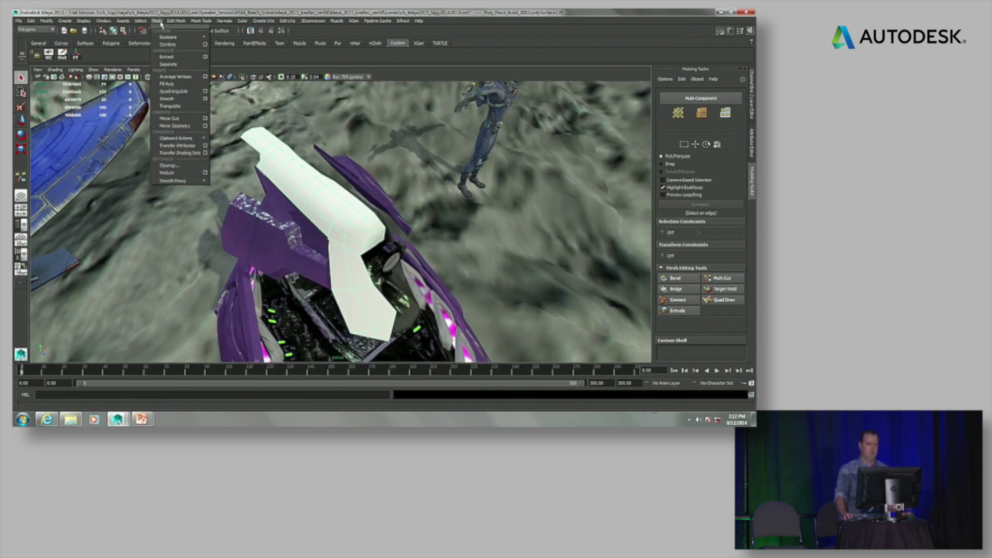
{"action": "left_click", "coordinate": [205, 126]}
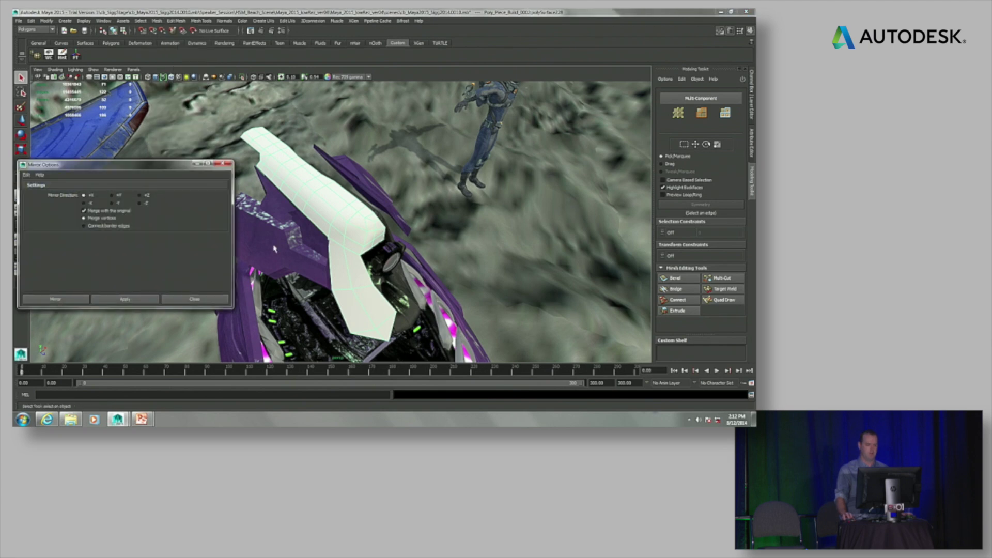
{"action": "mouse_move", "coordinate": [423, 266]}
{"action": "left_mouse_down", "text": "alt"}
{"action": "mouse_move", "coordinate": [408, 265]}
{"action": "mouse_move", "coordinate": [428, 264]}
{"action": "left_mouse_up", "text": "alt"}
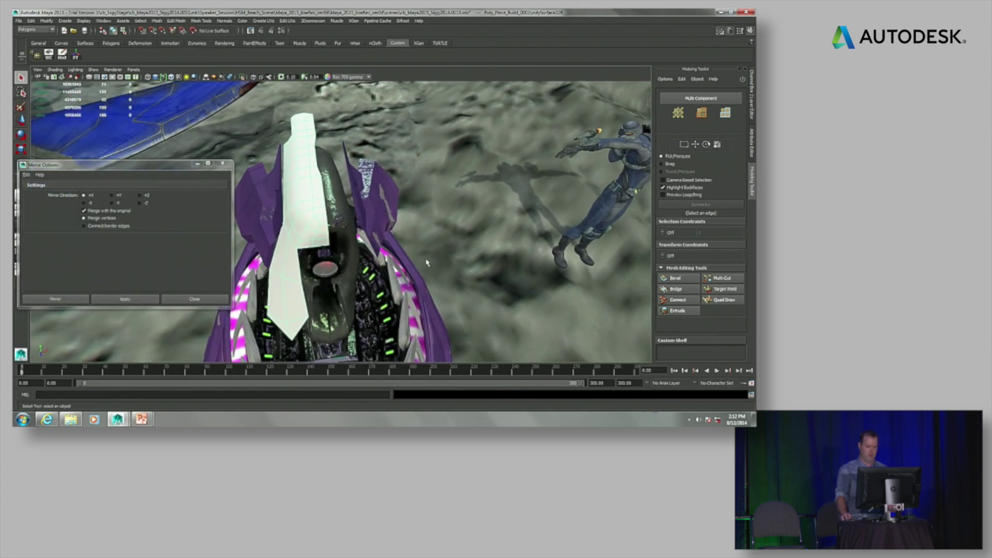
{"action": "left_click", "coordinate": [81, 300]}
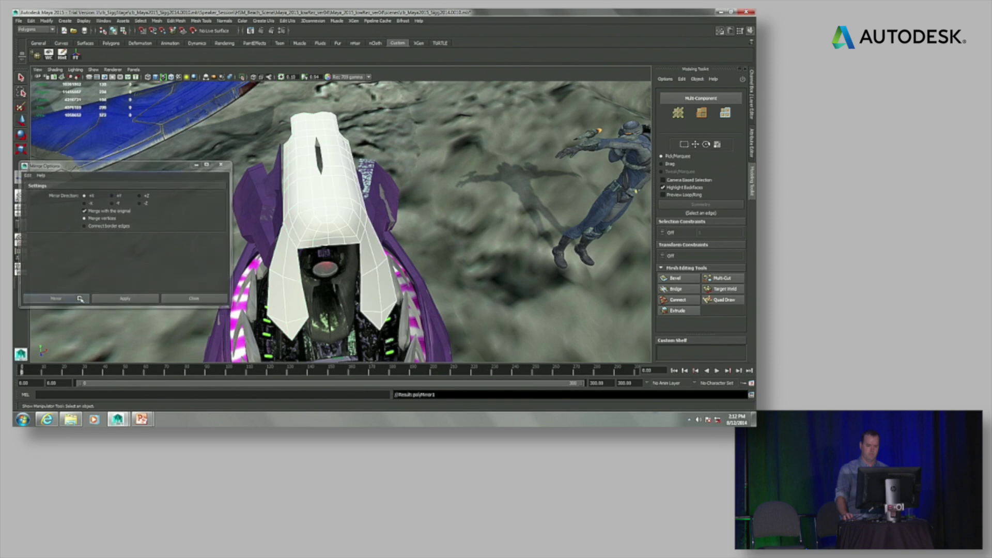
- Examine the mirrored piece and its centre gap in smooth preview, and return to the unsmoothed display
{"action": "left_click_drag", "start_coordinate": [433, 247], "coordinate": [347, 228], "text": "alt"}
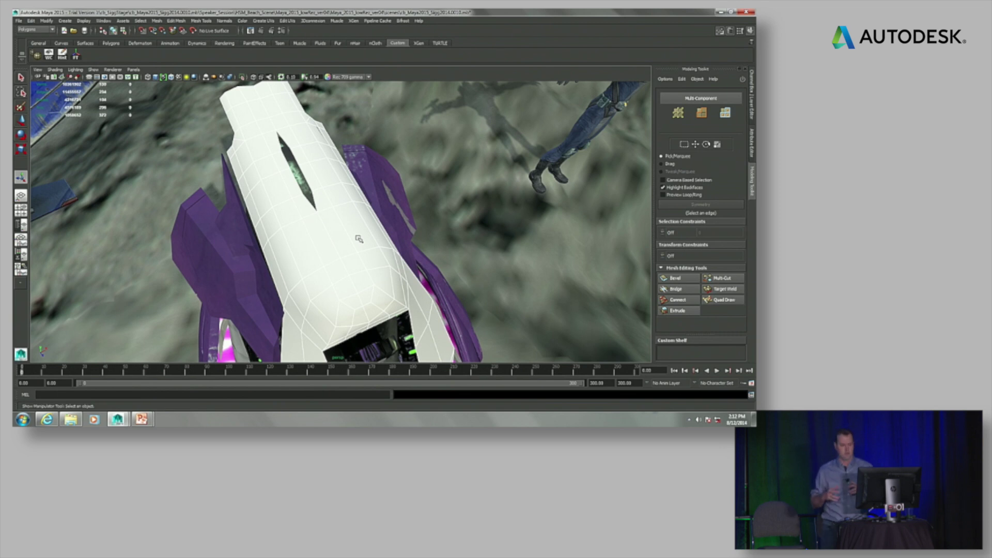
{"action": "key", "text": "3"}
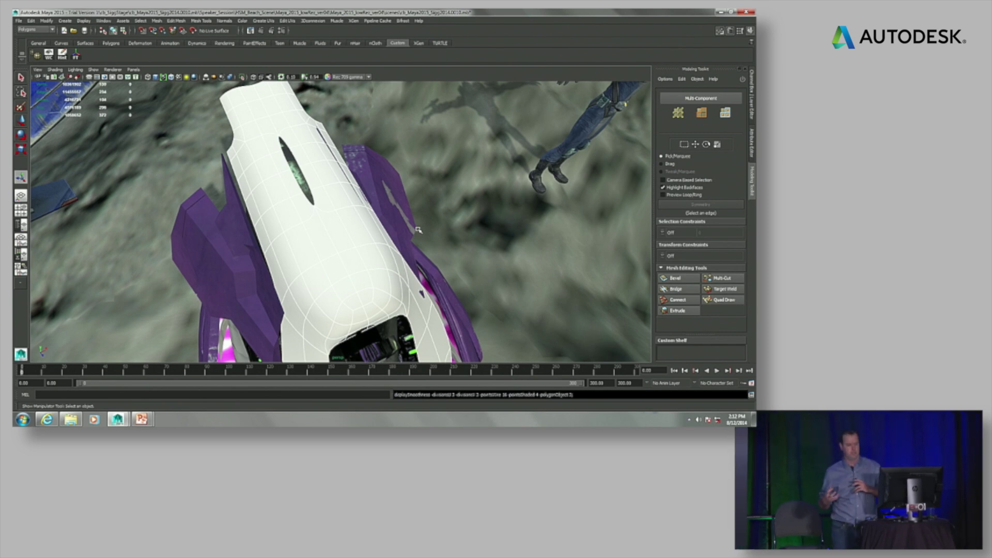
{"action": "right_click_drag", "start_coordinate": [394, 241], "coordinate": [449, 234], "text": "alt"}
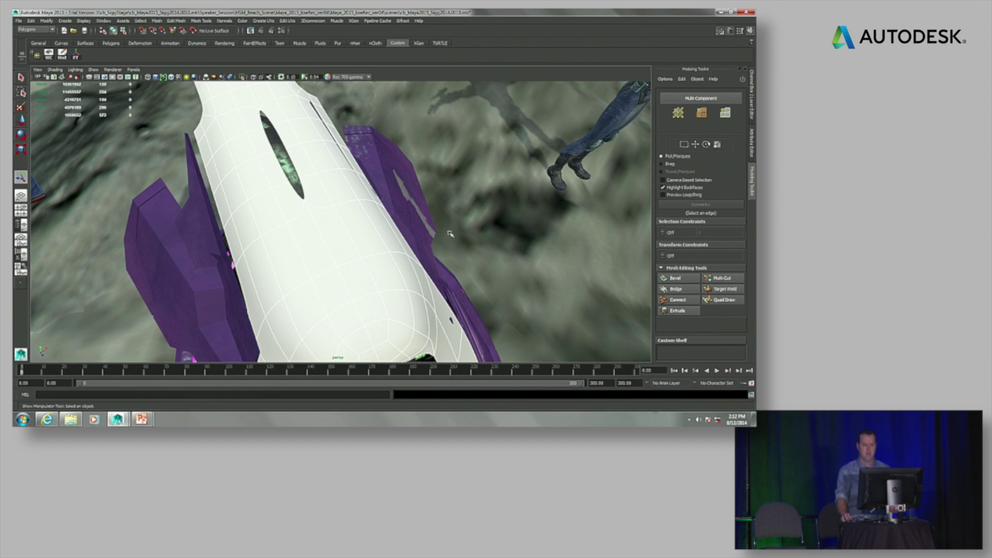
{"action": "mouse_move", "coordinate": [451, 233]}
{"action": "left_mouse_down", "text": "alt"}
{"action": "mouse_move", "coordinate": [441, 212]}
{"action": "mouse_move", "coordinate": [369, 220]}
{"action": "mouse_move", "coordinate": [317, 192]}
{"action": "left_mouse_up", "text": "alt"}
{"action": "key", "text": "1"}
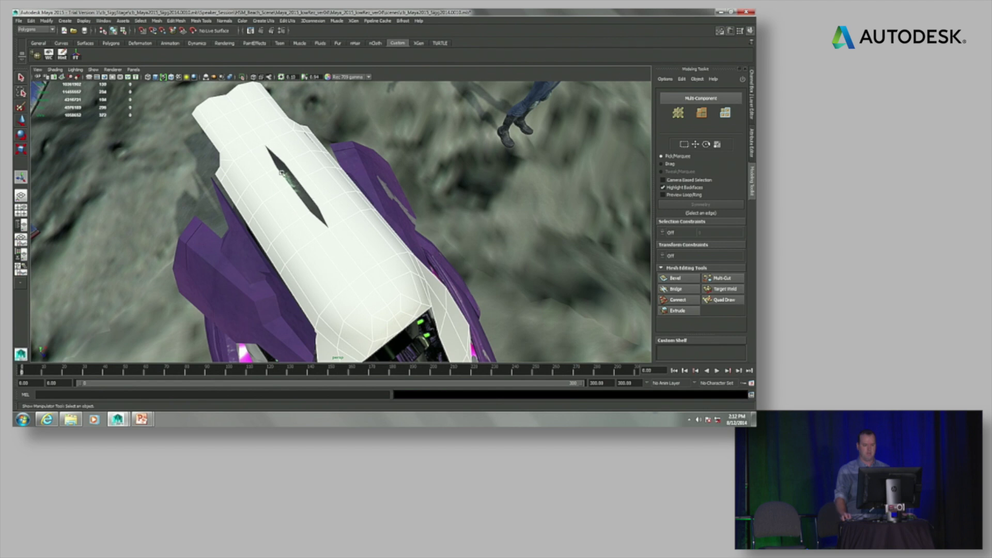
- Close the gap along the centre seam by Target Welding its opposing vertices with Merge To set to Center
{"action": "left_click", "coordinate": [721, 289]}
{"action": "left_click_drag", "start_coordinate": [310, 219], "coordinate": [389, 276], "text": "alt"}
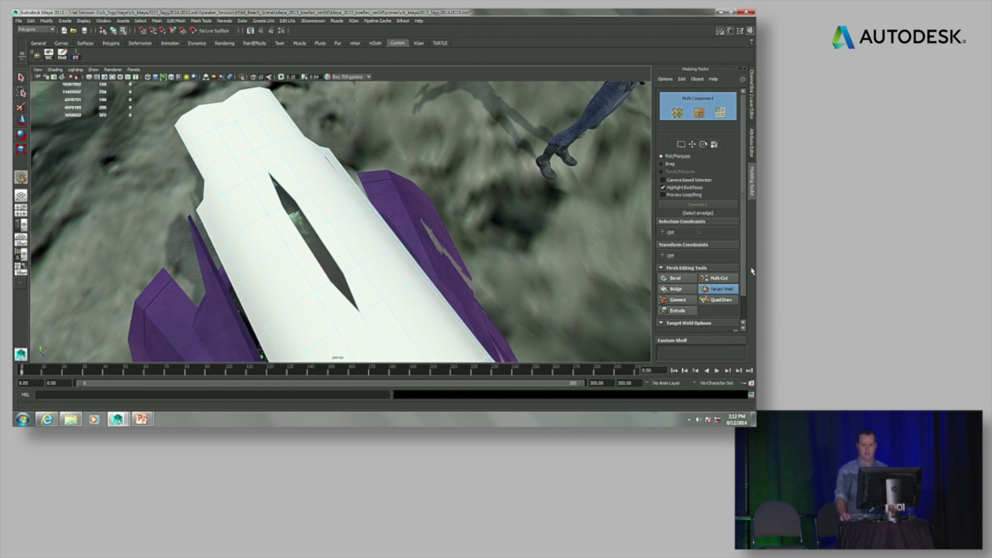
{"action": "left_click_drag", "start_coordinate": [744, 268], "coordinate": [740, 303]}
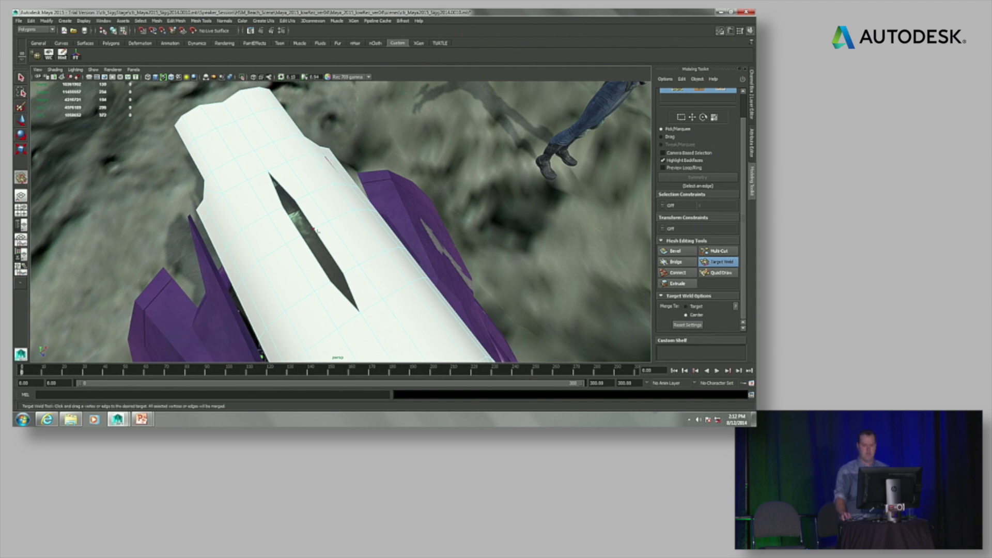
{"action": "left_click_drag", "start_coordinate": [315, 258], "coordinate": [329, 251]}
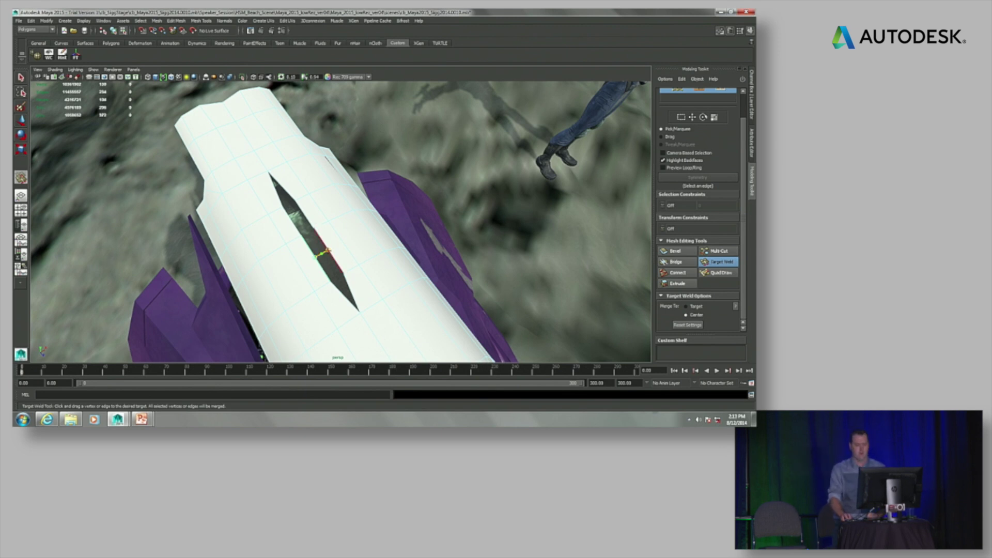
{"action": "left_click_drag", "start_coordinate": [329, 251], "coordinate": [328, 252]}
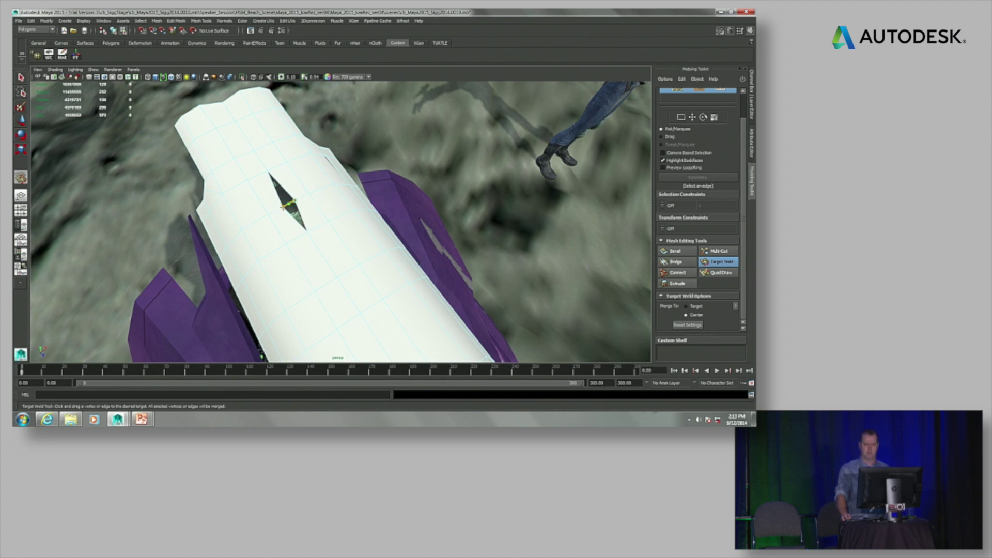
{"action": "left_click_drag", "start_coordinate": [282, 207], "coordinate": [282, 207]}
{"action": "left_click_drag", "start_coordinate": [443, 215], "coordinate": [200, 141], "text": "alt"}
{"action": "key", "text": "q"}
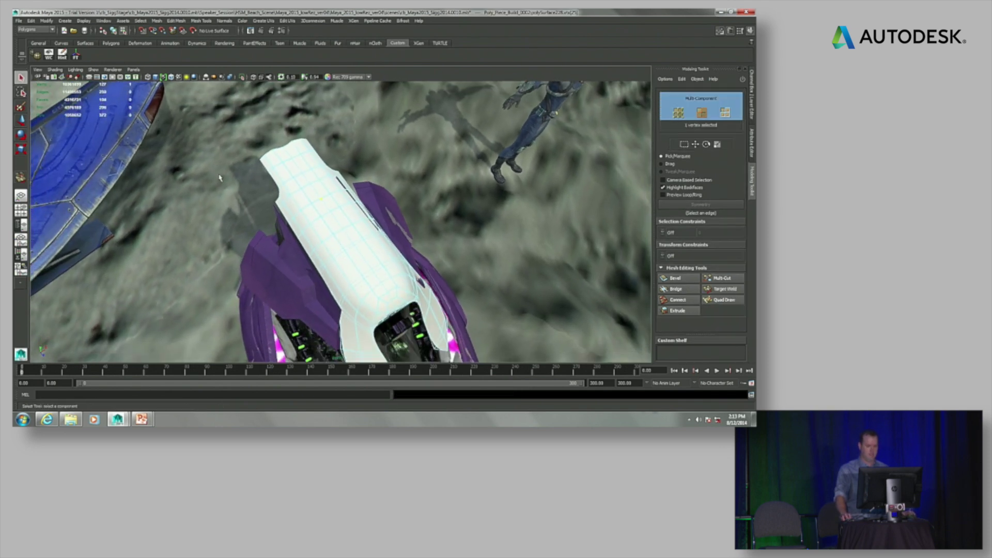
- Clear the vertex selection and display the welded piece unsmoothed
{"action": "left_click", "coordinate": [217, 173]}
{"action": "mouse_move", "coordinate": [310, 204]}
{"action": "left_mouse_down", "text": "alt"}
{"action": "mouse_move", "coordinate": [334, 213]}
{"action": "mouse_move", "coordinate": [314, 204]}
{"action": "left_mouse_up", "text": "alt"}
{"action": "key", "text": "1"}
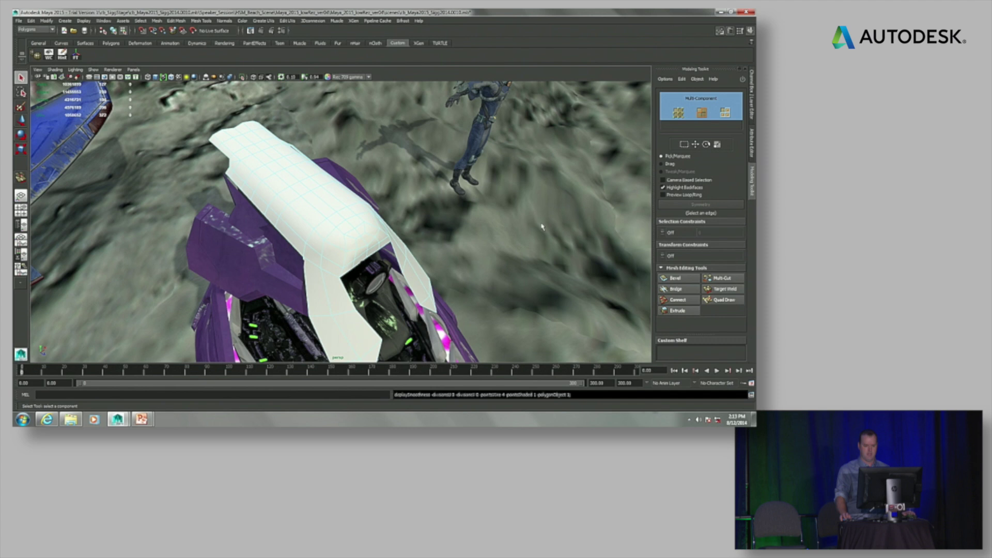
- Select all faces of the white piece and extrude them outward to a Local Z of about 0.24
{"action": "left_click", "coordinate": [318, 207]}
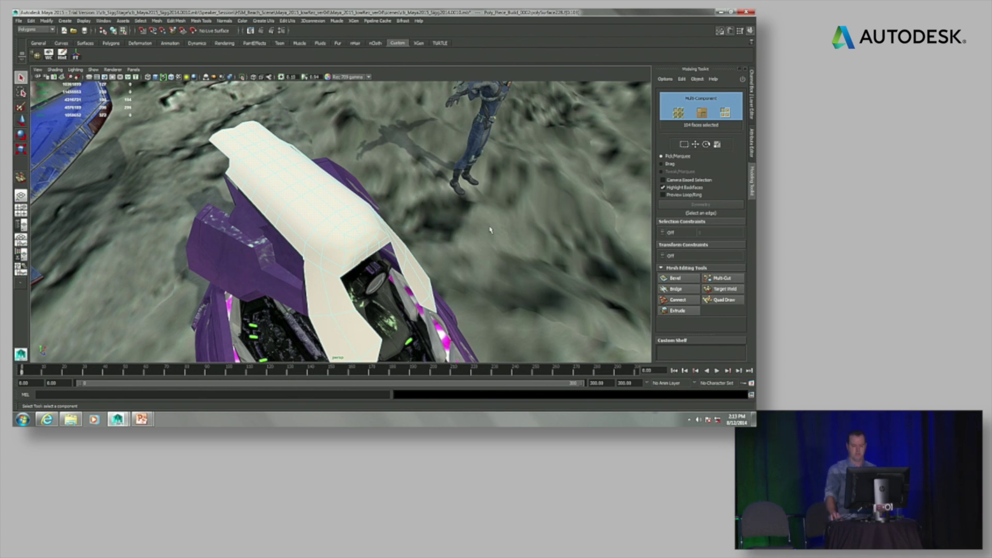
{"action": "left_click_drag", "start_coordinate": [466, 244], "coordinate": [499, 252], "text": "alt"}
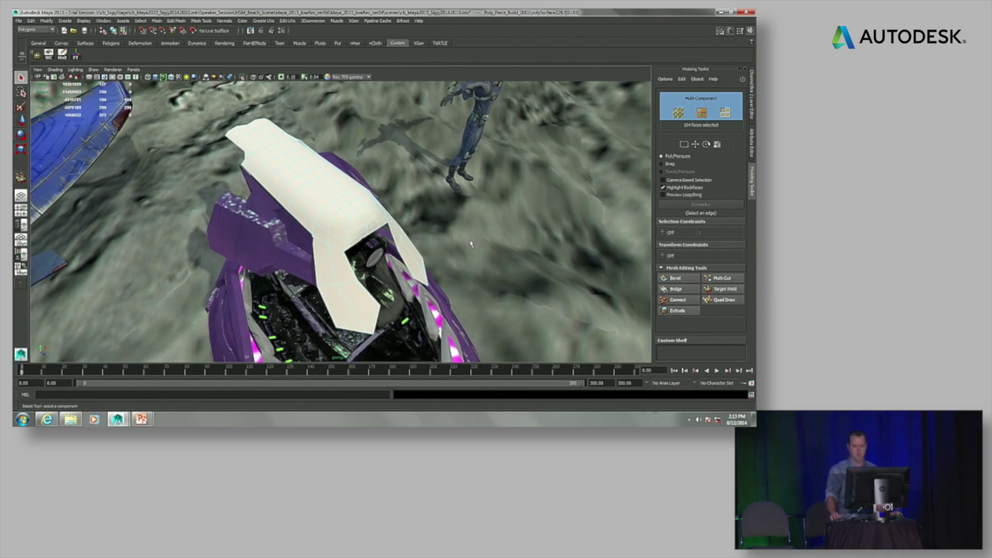
{"action": "left_click", "coordinate": [677, 310]}
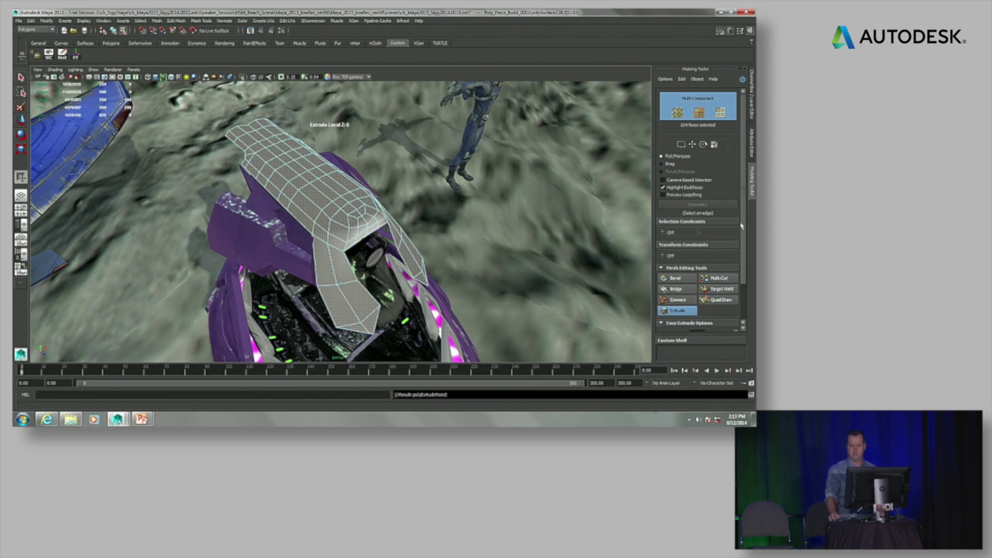
{"action": "left_click_drag", "start_coordinate": [742, 226], "coordinate": [746, 279]}
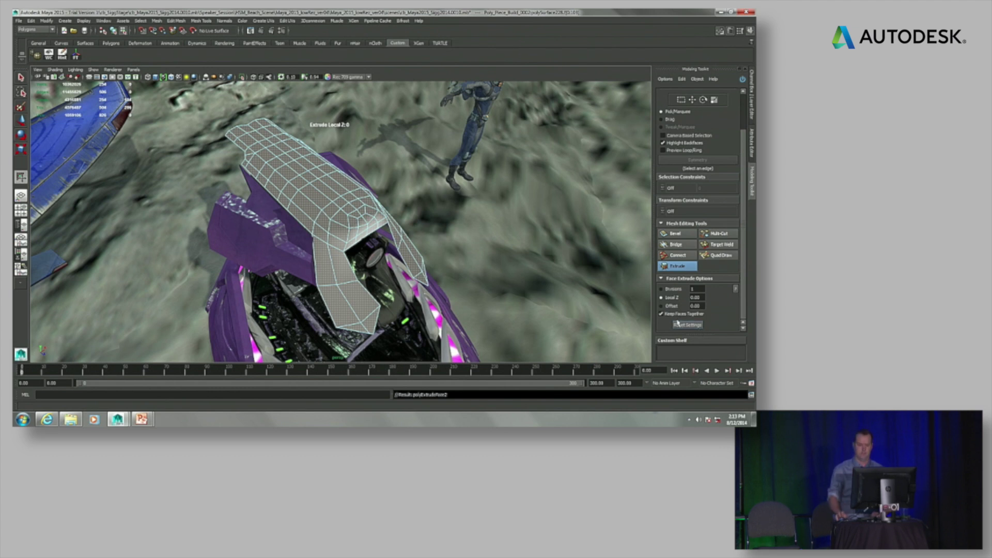
{"action": "left_click_drag", "start_coordinate": [418, 180], "coordinate": [446, 192]}
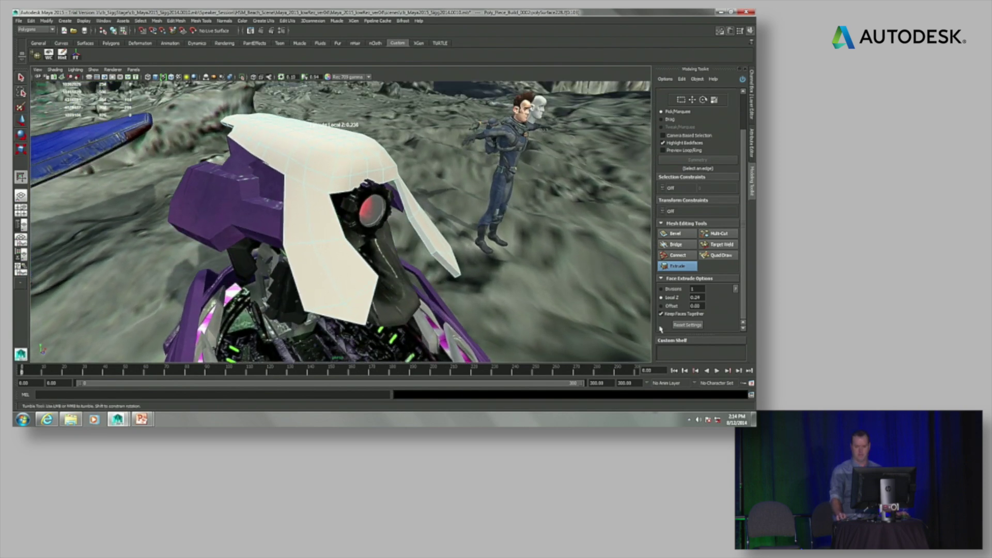
- Set the face extrusion's offset to about -0.03, finish the extrusion and clear the face selection
{"action": "left_click", "coordinate": [672, 307]}
{"action": "left_click_drag", "start_coordinate": [594, 274], "coordinate": [500, 295], "text": "alt"}
{"action": "right_click_drag", "start_coordinate": [501, 295], "coordinate": [502, 300], "text": "alt"}
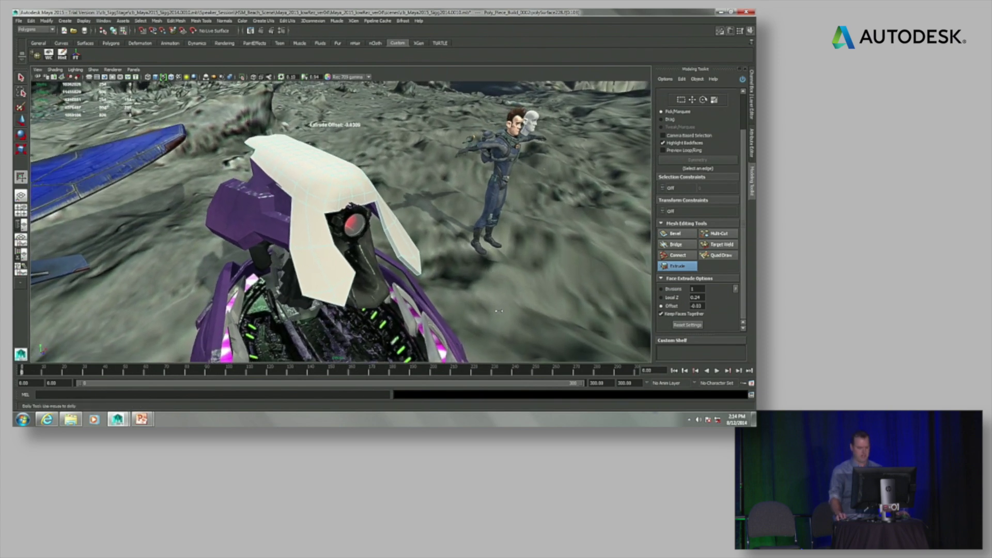
{"action": "key", "text": "q"}
{"action": "left_click_drag", "start_coordinate": [474, 274], "coordinate": [472, 279], "text": "alt"}
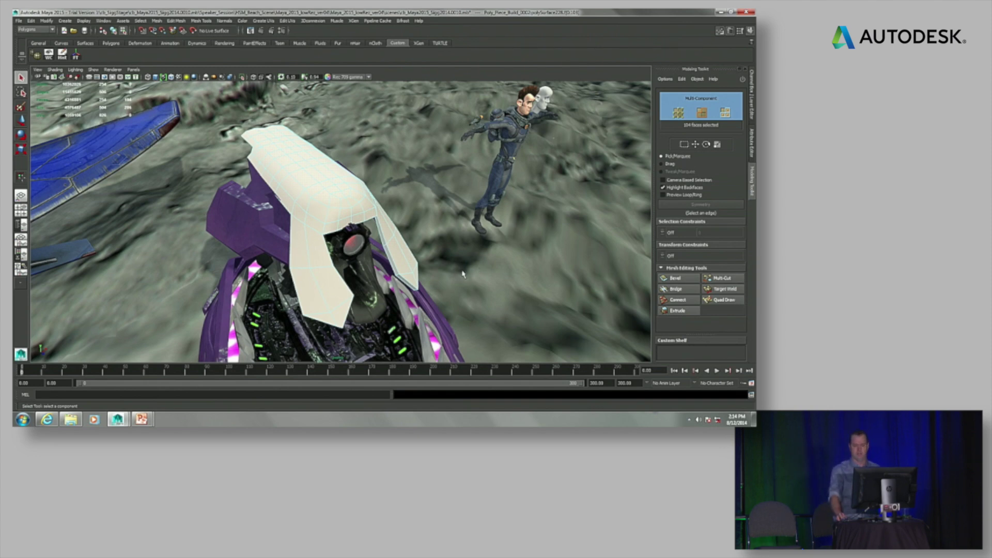
{"action": "left_click_drag", "start_coordinate": [462, 274], "coordinate": [489, 265], "text": "alt"}
{"action": "right_click_drag", "start_coordinate": [489, 265], "coordinate": [501, 260], "text": "alt"}
{"action": "left_click", "coordinate": [501, 260]}
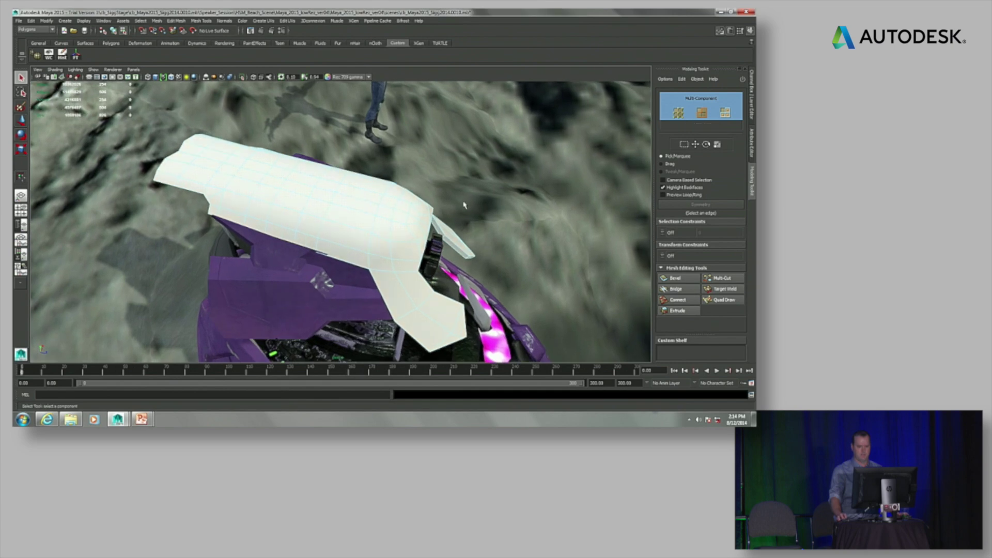
- Select an edge on the centre line of the white piece and turn on Topology symmetry
{"action": "right_click_drag", "start_coordinate": [372, 221], "coordinate": [413, 236], "text": "alt"}
{"action": "left_click_drag", "start_coordinate": [413, 236], "coordinate": [310, 207], "text": "alt"}
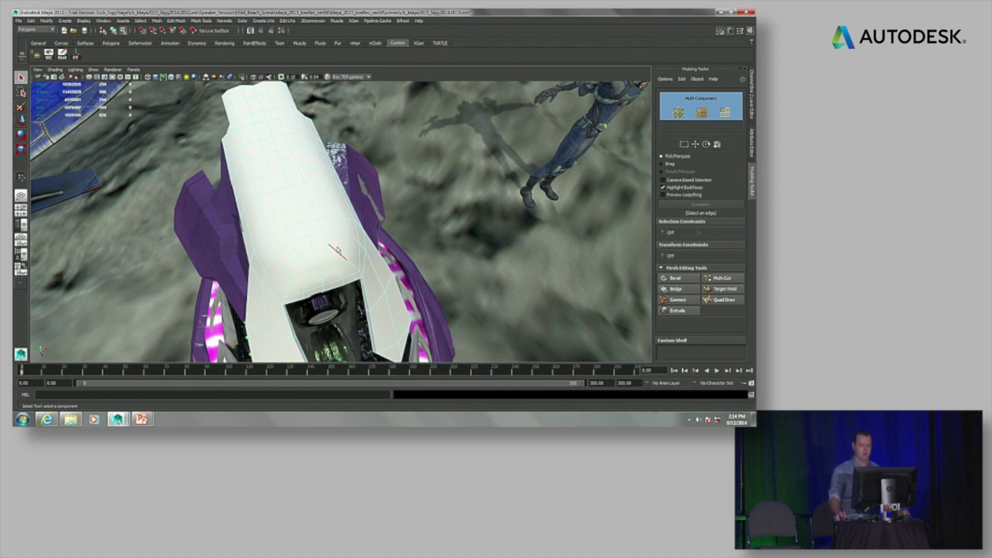
{"action": "left_click", "coordinate": [297, 206]}
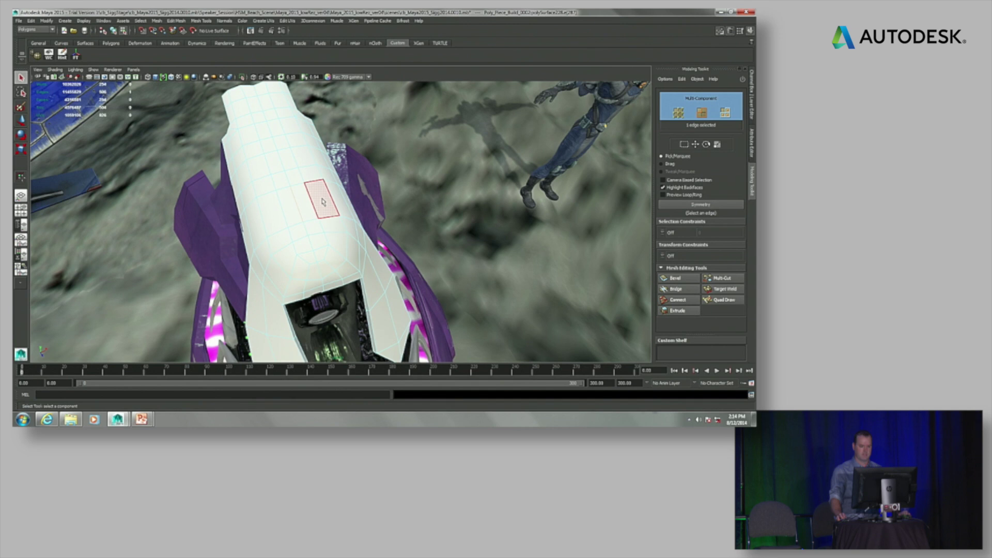
{"action": "left_click", "coordinate": [323, 202]}
{"action": "mouse_move", "coordinate": [324, 181]}
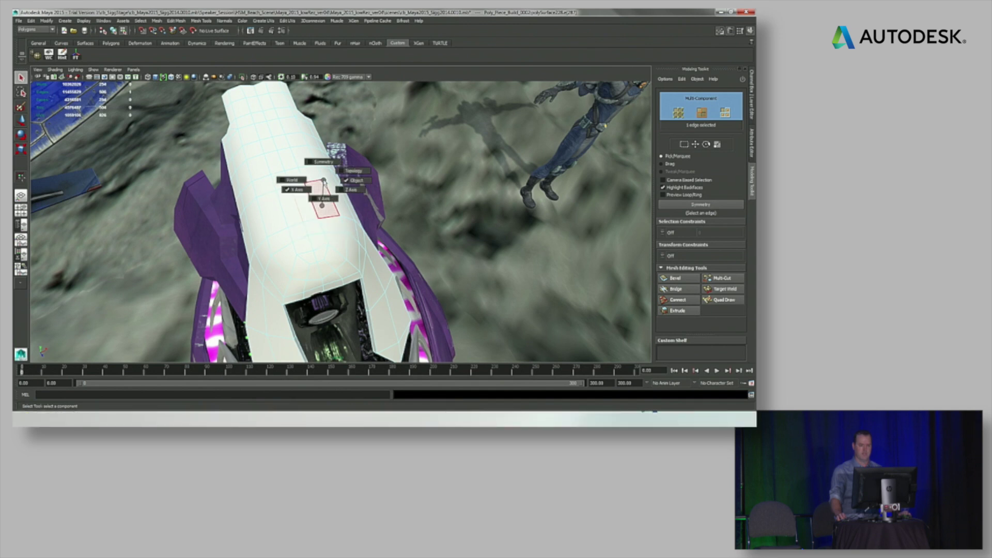
{"action": "left_click", "coordinate": [349, 175]}
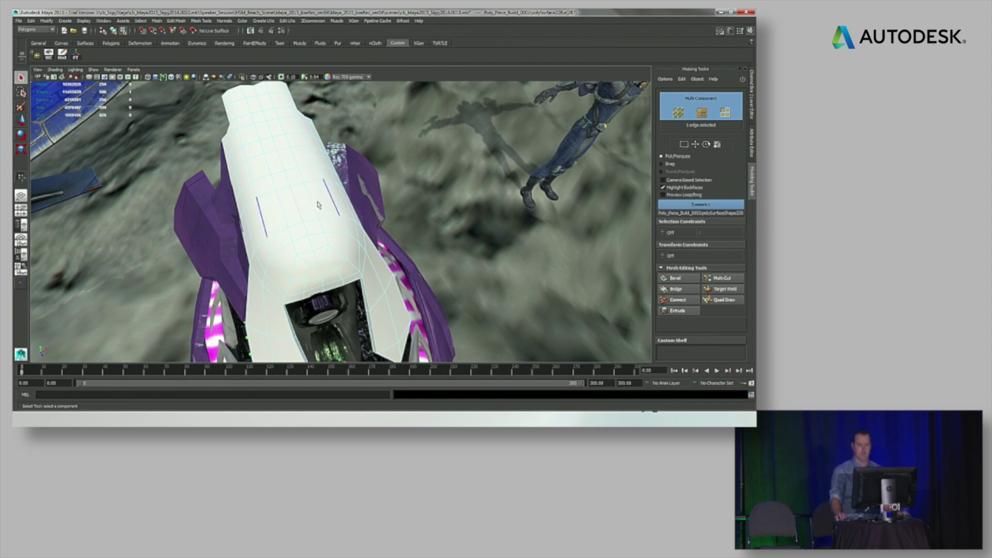
- Move symmetric pairs of lengthwise edges along the top of the white piece so its cross edges form chevrons
{"action": "left_click_drag", "start_coordinate": [310, 233], "coordinate": [297, 177], "text": "alt"}
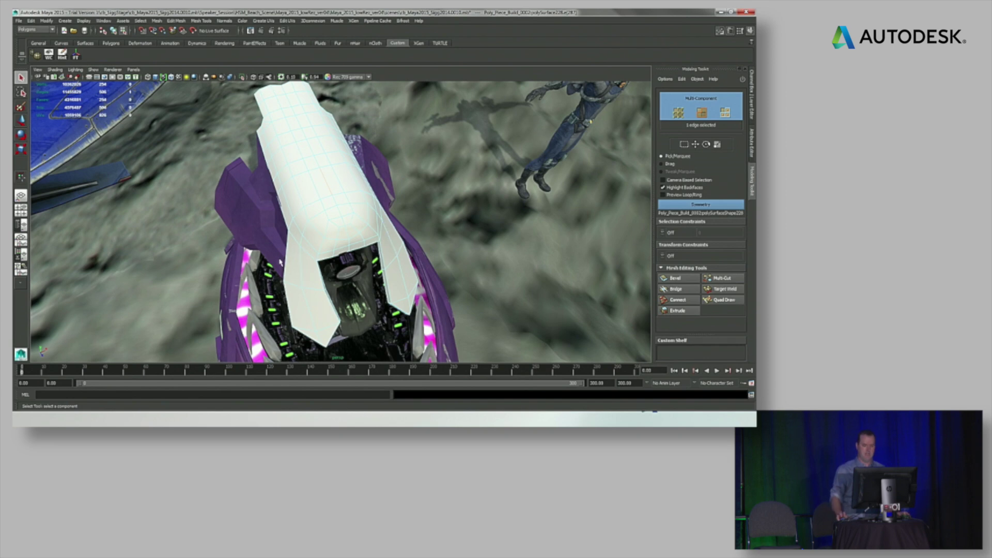
{"action": "right_click_drag", "start_coordinate": [289, 258], "coordinate": [307, 243], "text": "alt"}
{"action": "left_click_drag", "start_coordinate": [308, 243], "coordinate": [311, 241], "text": "alt"}
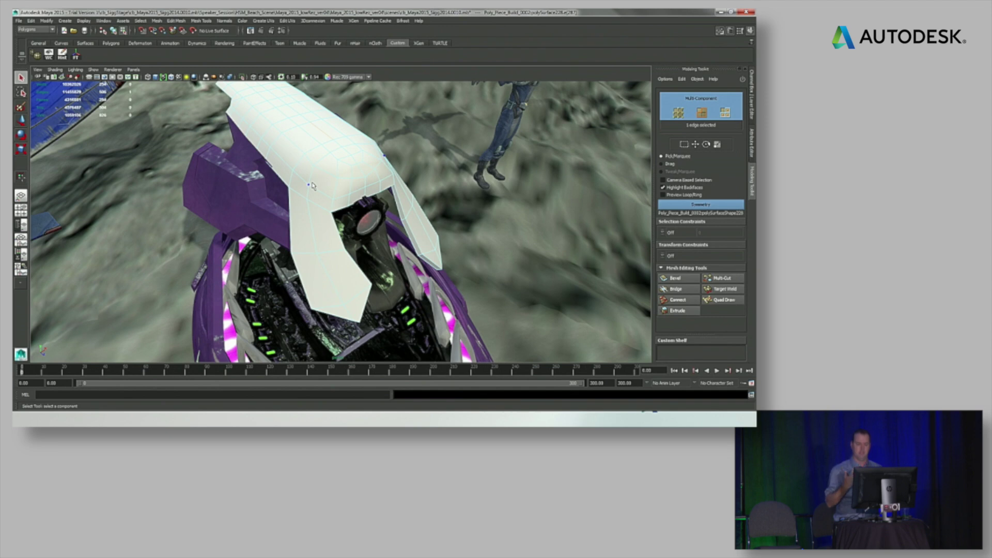
{"action": "left_click_drag", "start_coordinate": [310, 243], "coordinate": [368, 252], "text": "alt"}
{"action": "right_click_drag", "start_coordinate": [330, 256], "coordinate": [367, 259], "text": "alt"}
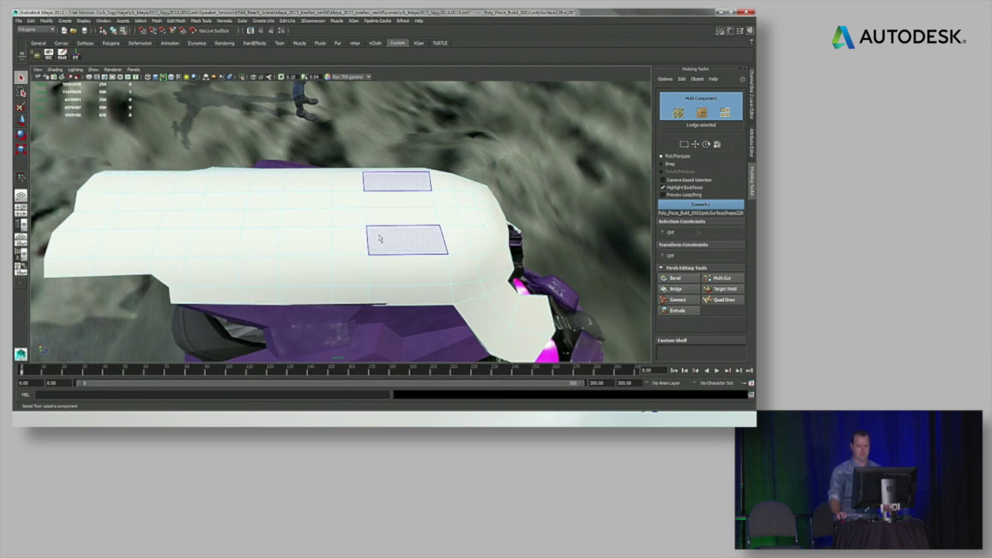
{"action": "left_click", "coordinate": [181, 231]}
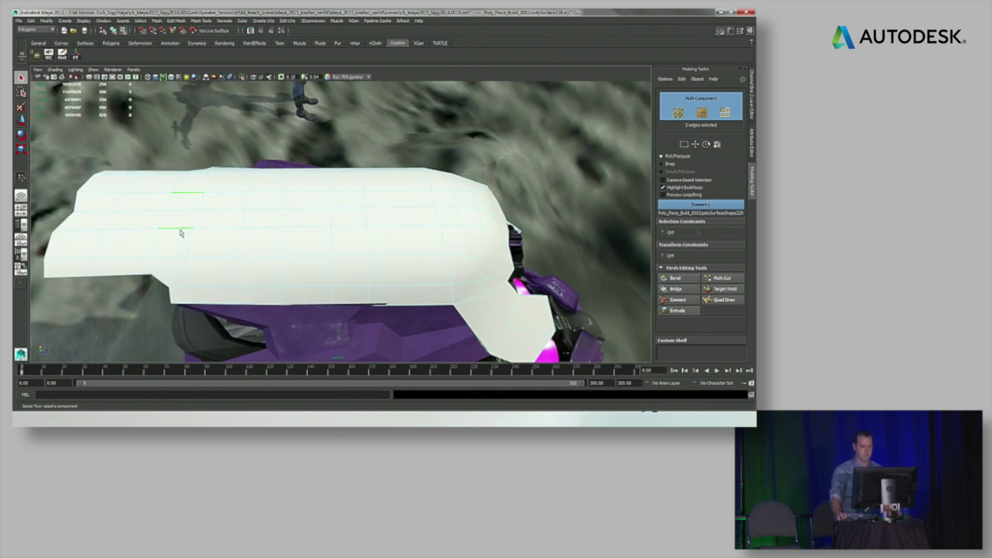
{"action": "left_click", "coordinate": [345, 226], "text": "shift"}
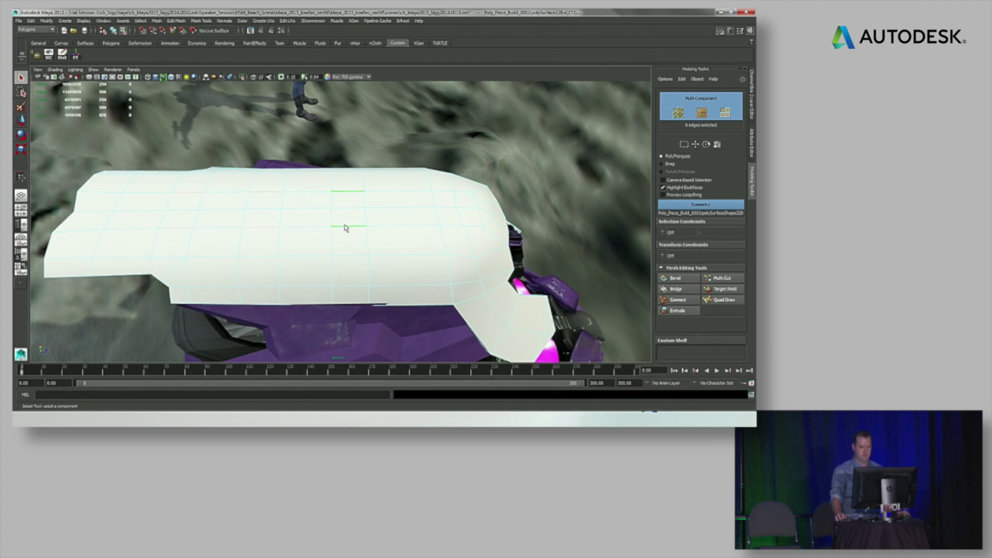
{"action": "key", "text": "w"}
{"action": "left_click_drag", "start_coordinate": [299, 226], "coordinate": [370, 260]}
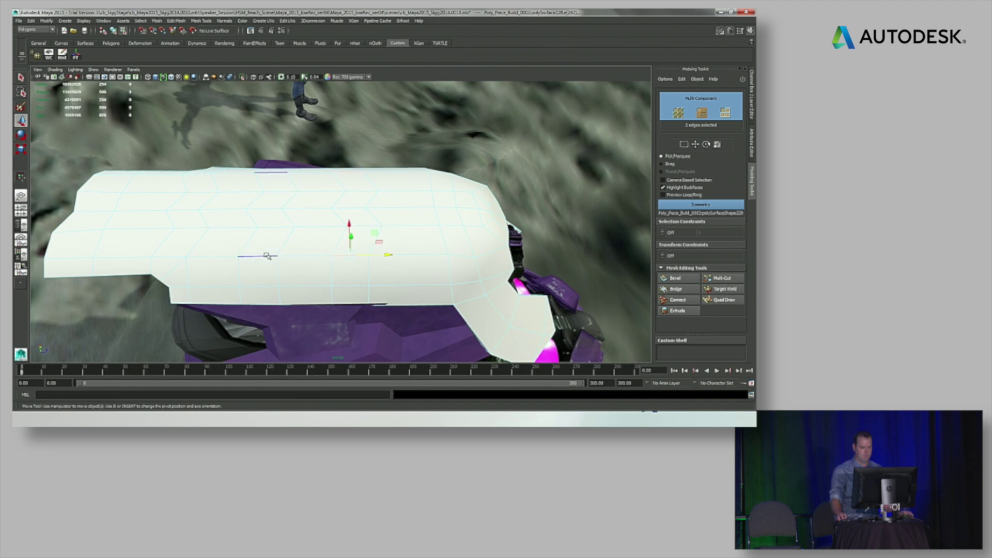
{"action": "left_click", "coordinate": [301, 254], "text": "shift"}
- Select three slanted faces with their symmetric counterparts, start an extrusion with reset settings and inset them slightly using Offset
{"action": "left_click", "coordinate": [353, 239]}
{"action": "left_click", "coordinate": [261, 242], "text": "shift"}
{"action": "left_click", "coordinate": [178, 238], "text": "shift"}
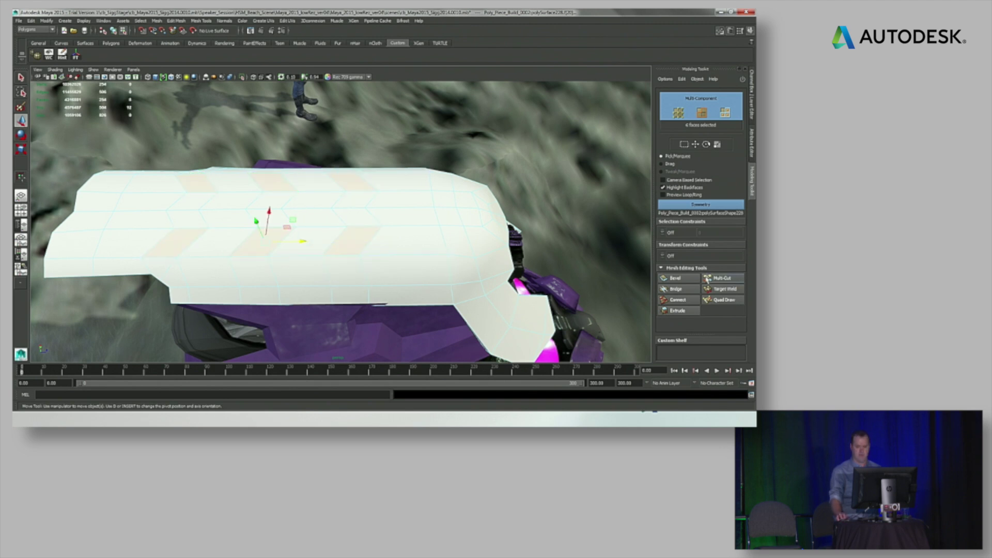
{"action": "left_click", "coordinate": [688, 312]}
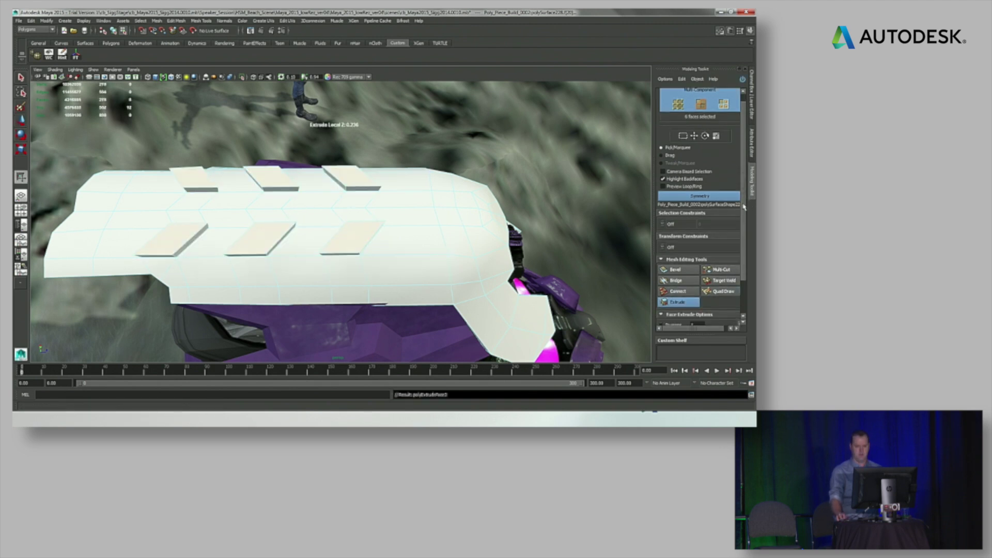
{"action": "scroll", "coordinate": [686, 279], "scroll_direction": "down", "scroll_amount": 2}
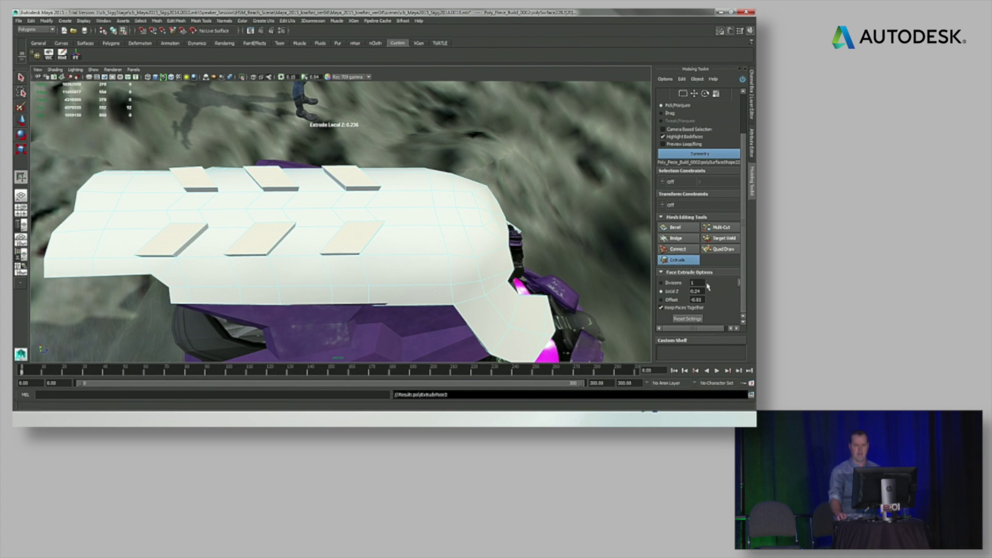
{"action": "left_click", "coordinate": [689, 319]}
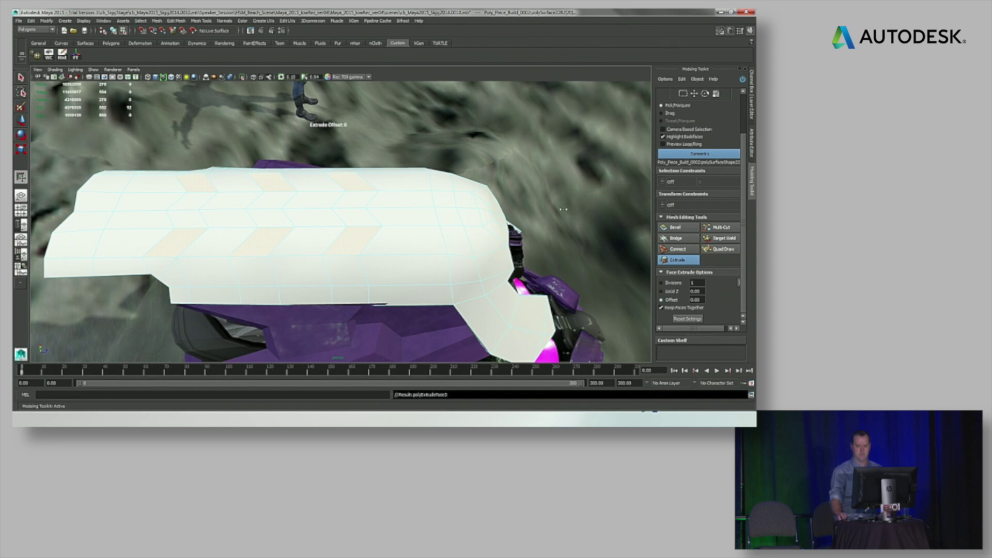
{"action": "left_click_drag", "start_coordinate": [563, 209], "coordinate": [562, 205]}
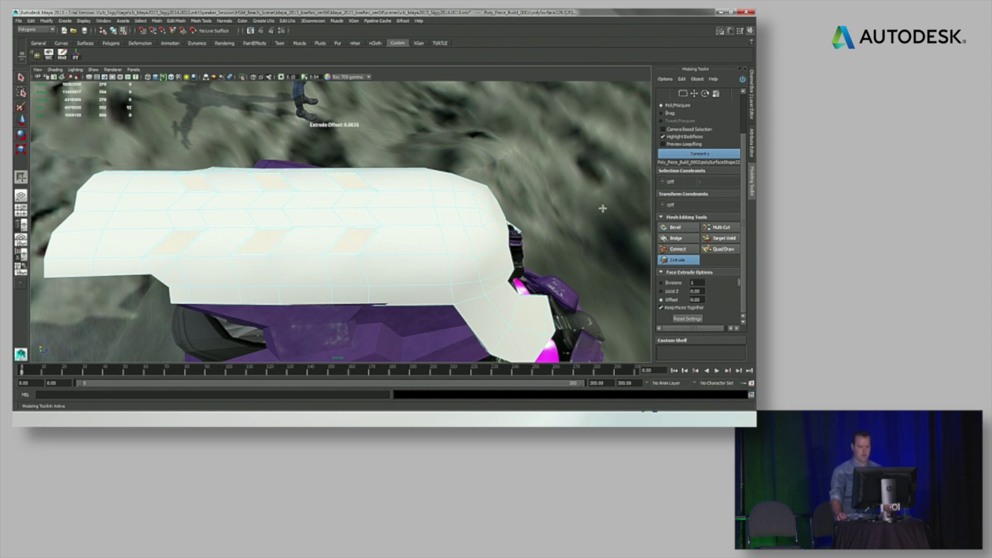
{"action": "key", "text": "q"}
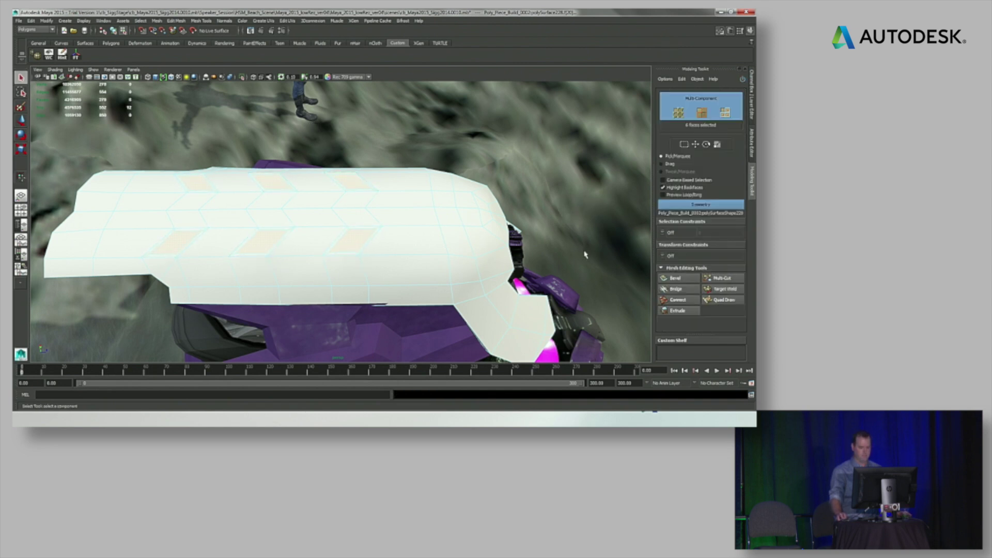
- Reselect the three inset faces per side and extrude them inward to a Local Z of about -0.22
{"action": "left_click", "coordinate": [579, 244]}
{"action": "left_click", "coordinate": [353, 240]}
{"action": "left_click", "coordinate": [269, 239], "text": "shift"}
{"action": "left_click", "coordinate": [177, 243], "text": "shift"}
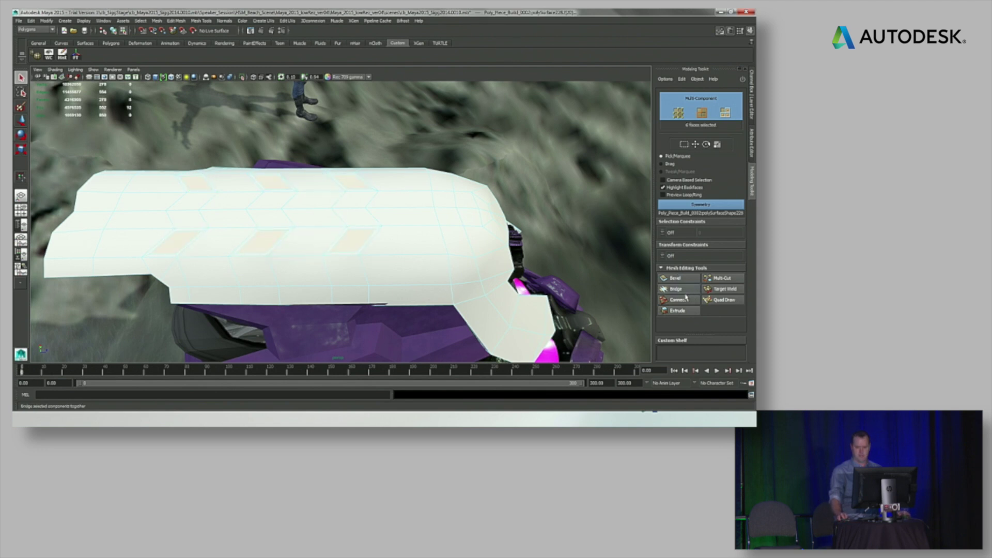
{"action": "left_click", "coordinate": [677, 310]}
{"action": "scroll", "coordinate": [739, 273], "scroll_direction": "down", "scroll_amount": 2}
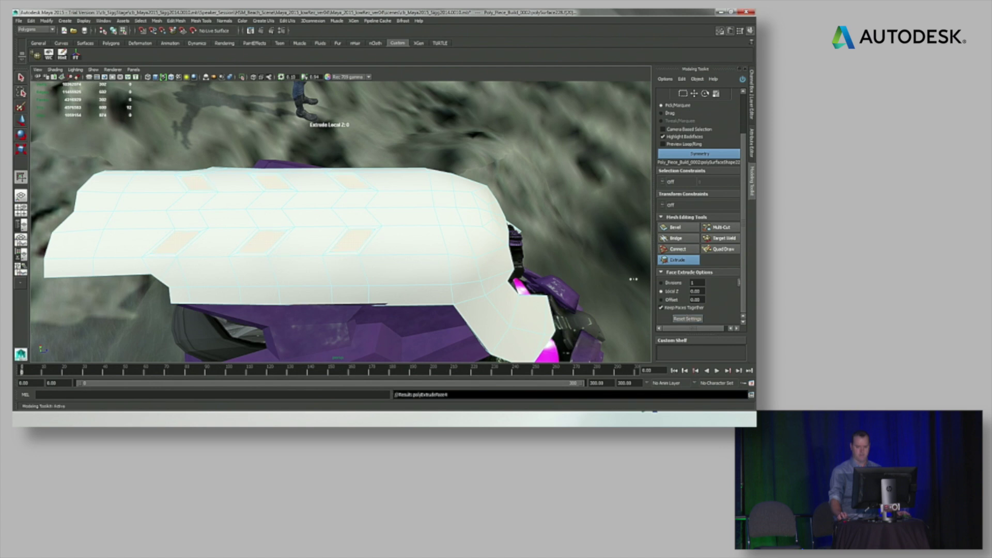
{"action": "left_click_drag", "start_coordinate": [559, 243], "coordinate": [562, 244]}
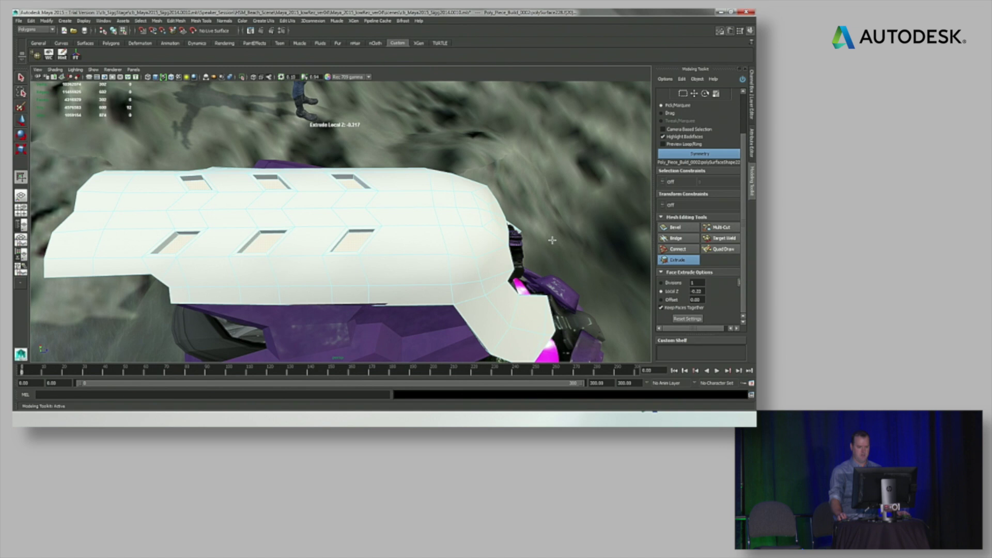
{"action": "scroll", "coordinate": [391, 211], "scroll_direction": "up", "scroll_amount": 2}
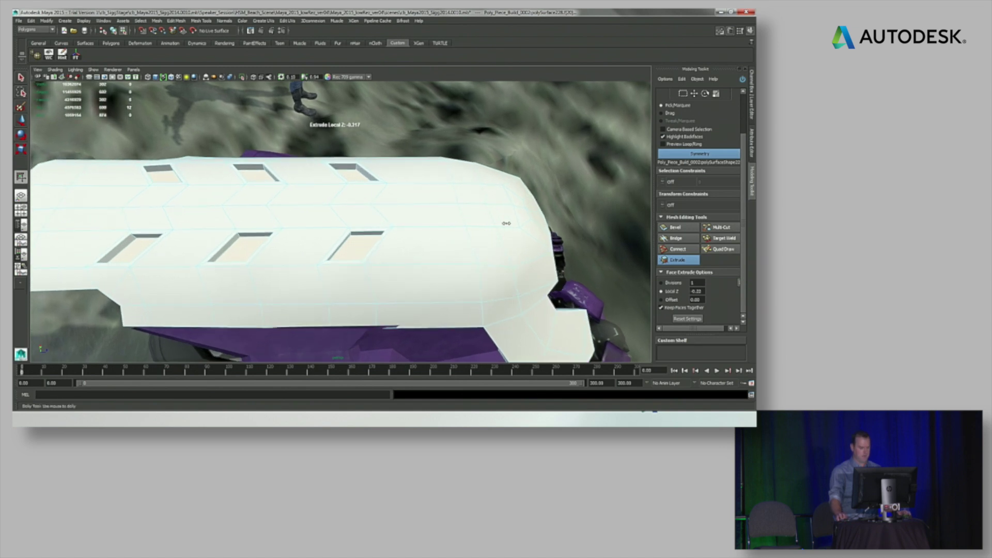
{"action": "key", "text": "q"}
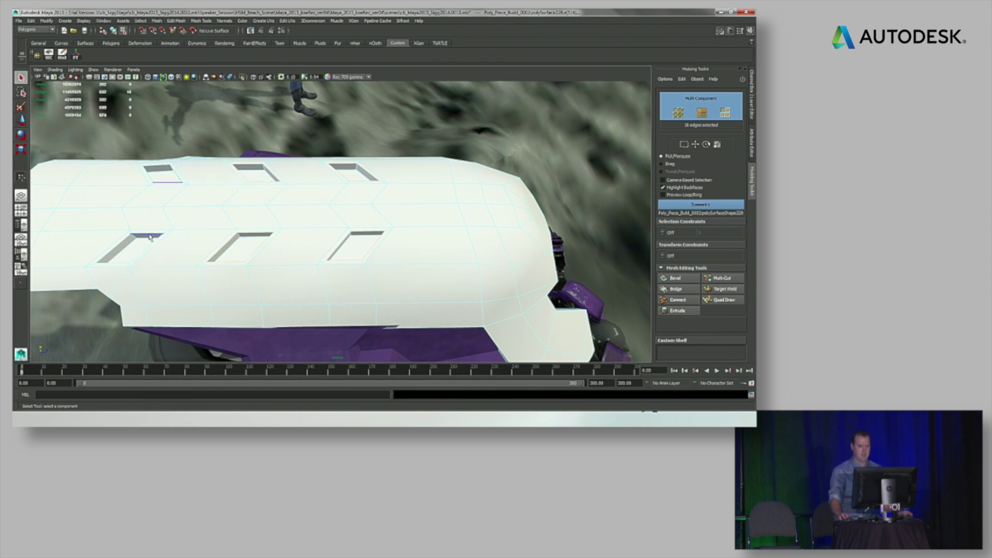
- Bevel the selected rim edges of the six recessed openings
{"action": "left_click", "coordinate": [496, 255]}
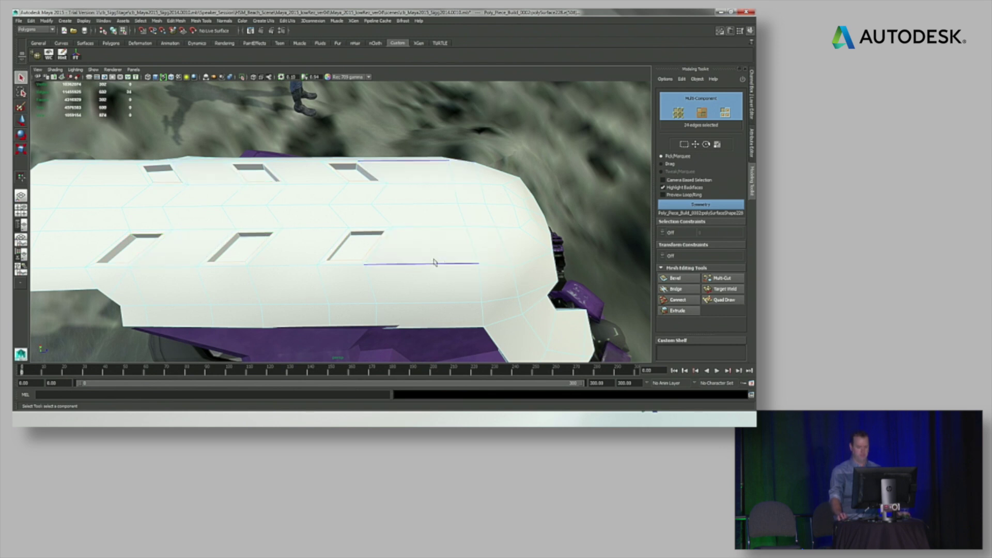
{"action": "left_click_drag", "start_coordinate": [437, 262], "coordinate": [465, 258], "text": "alt"}
{"action": "left_click", "coordinate": [691, 278]}
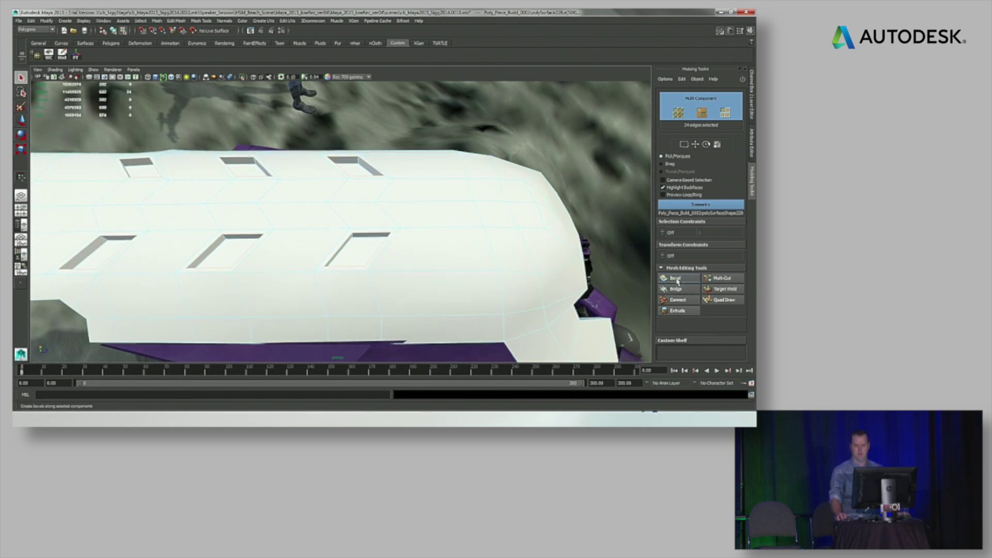
- Adjust the rim bevel to a fractional offset of about 0.72 and 2 segments
{"action": "left_click_drag", "start_coordinate": [743, 256], "coordinate": [743, 291]}
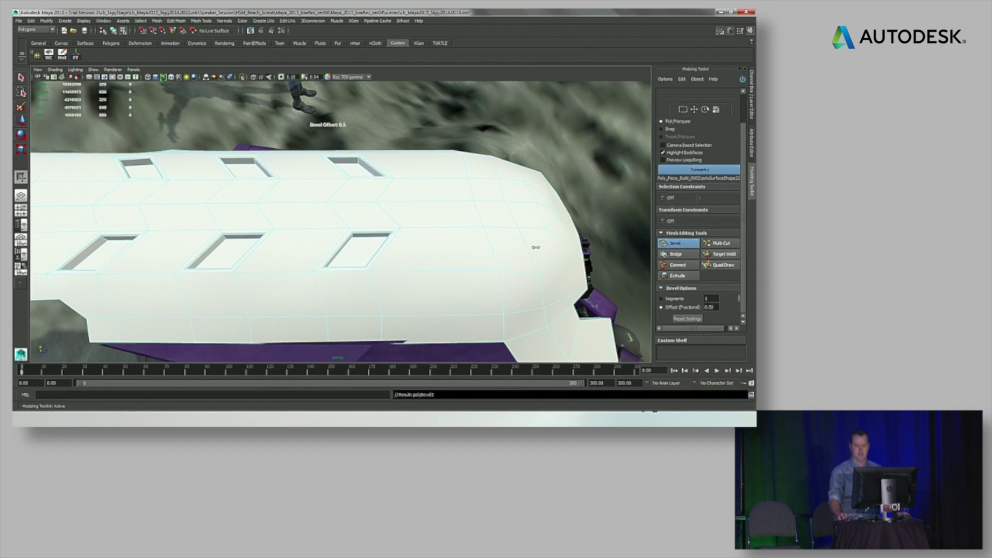
{"action": "scroll", "coordinate": [536, 247], "scroll_direction": "up", "scroll_amount": 3}
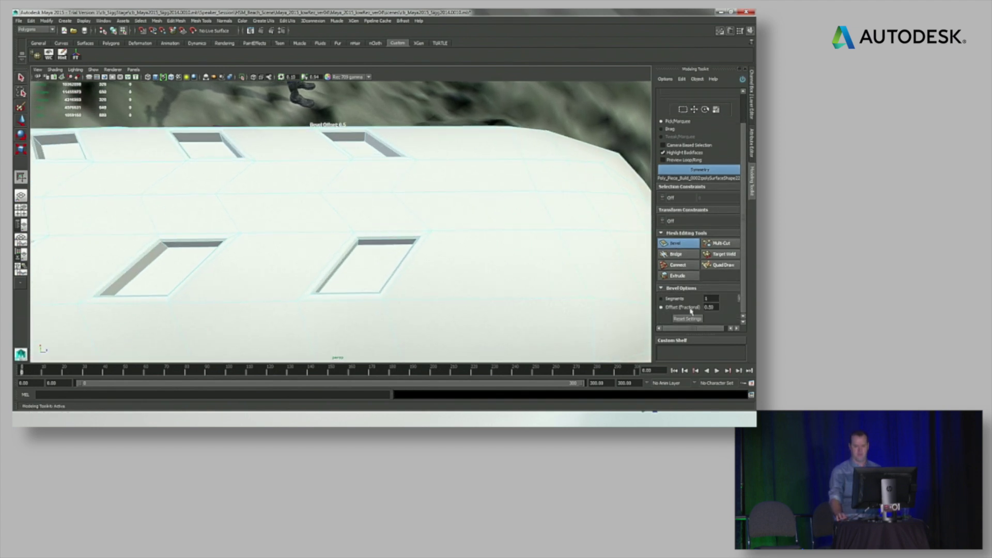
{"action": "left_click_drag", "start_coordinate": [445, 102], "coordinate": [453, 104]}
{"action": "left_click", "coordinate": [668, 300]}
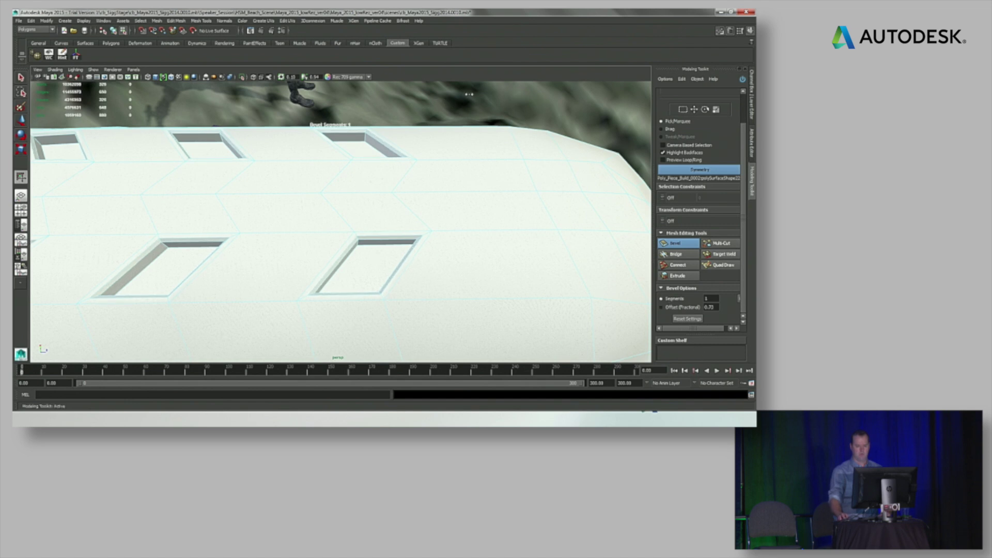
{"action": "left_click_drag", "start_coordinate": [464, 95], "coordinate": [475, 98]}
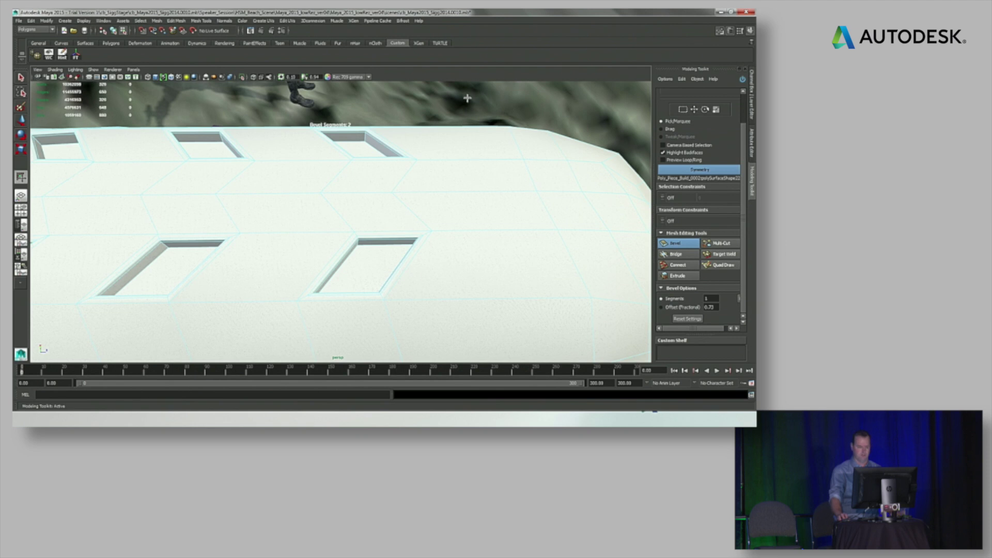
- Finish the Bevel tool and preview the white hood in smoothed display, inspecting its front and vents
{"action": "left_click_drag", "start_coordinate": [525, 173], "coordinate": [465, 204], "text": "alt"}
{"action": "key", "text": "q"}
{"action": "key", "text": "3"}
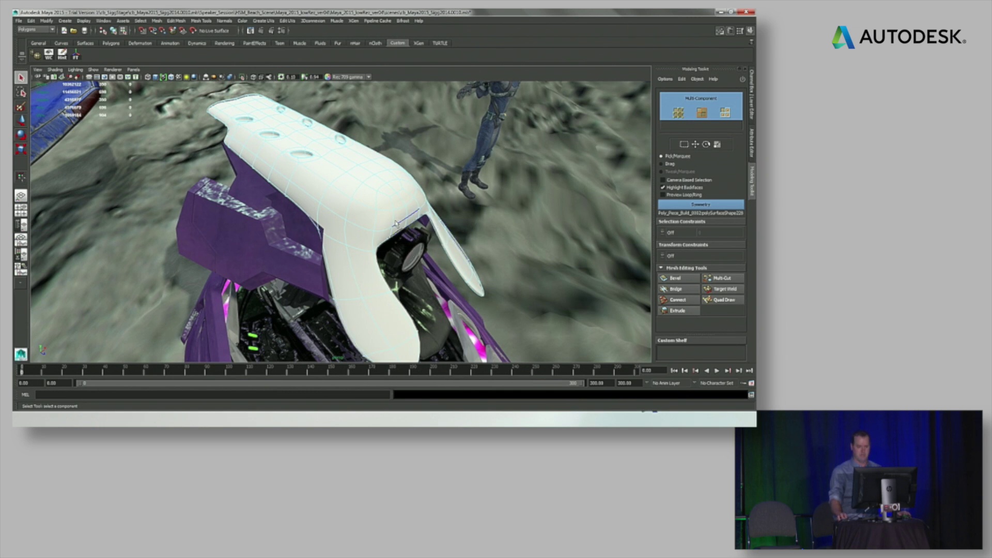
{"action": "right_click_drag", "start_coordinate": [398, 234], "coordinate": [422, 238], "text": "alt"}
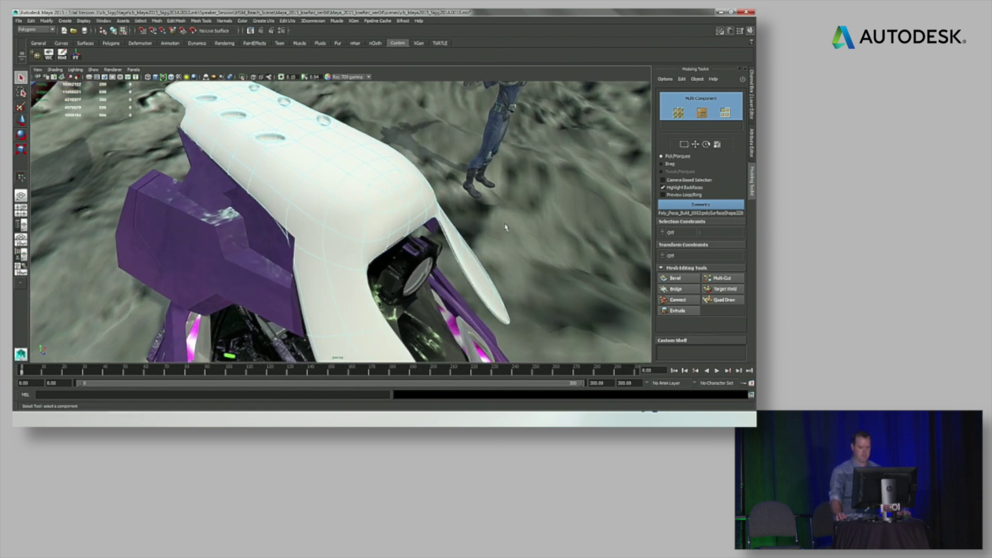
{"action": "left_click_drag", "start_coordinate": [491, 237], "coordinate": [431, 249], "text": "alt"}
{"action": "scroll", "coordinate": [355, 228], "scroll_direction": "up", "scroll_amount": 2}
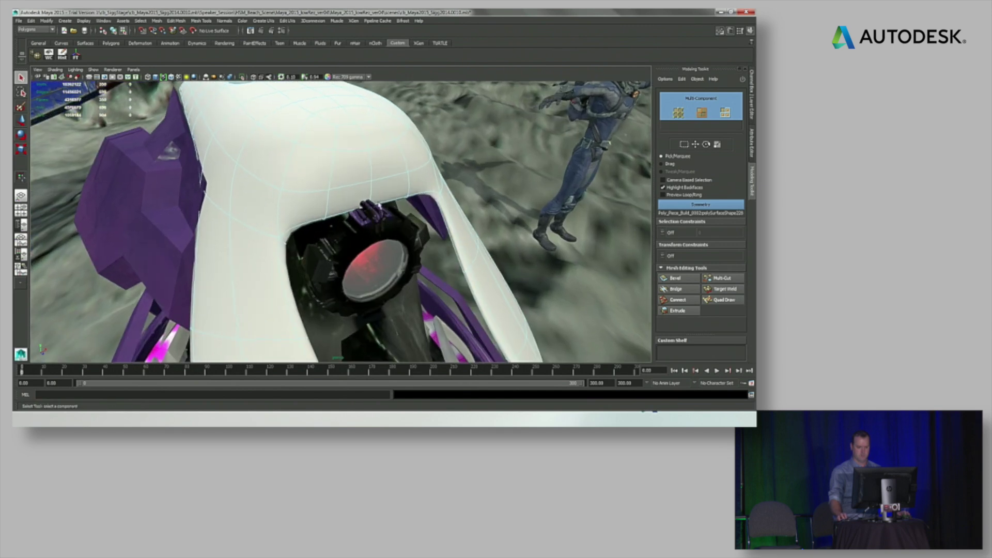
- Select the two symmetric faces at the white hood's front edge and shift them slightly with the Move tool
{"action": "left_click", "coordinate": [349, 199]}
{"action": "left_click_drag", "start_coordinate": [351, 200], "coordinate": [397, 223], "text": "alt"}
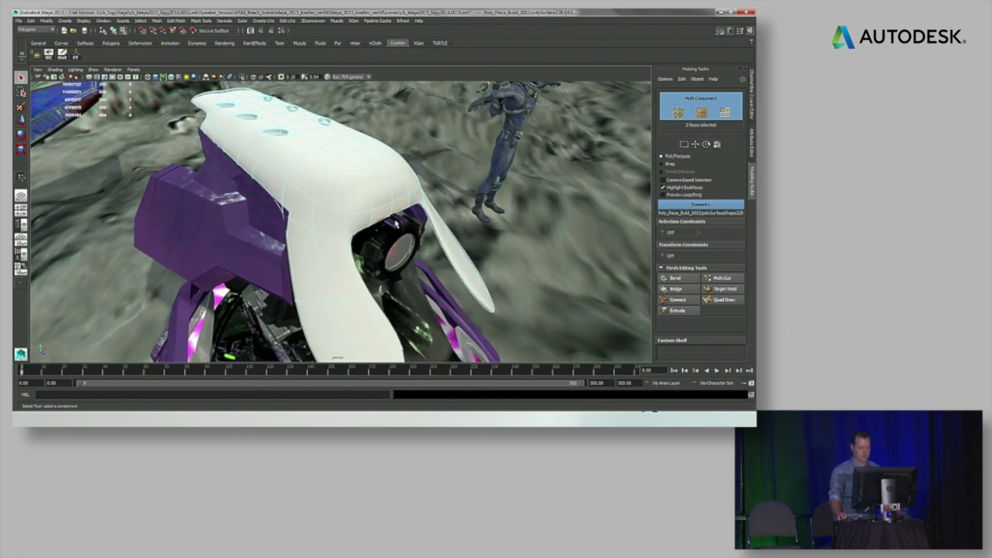
{"action": "key", "text": "w"}
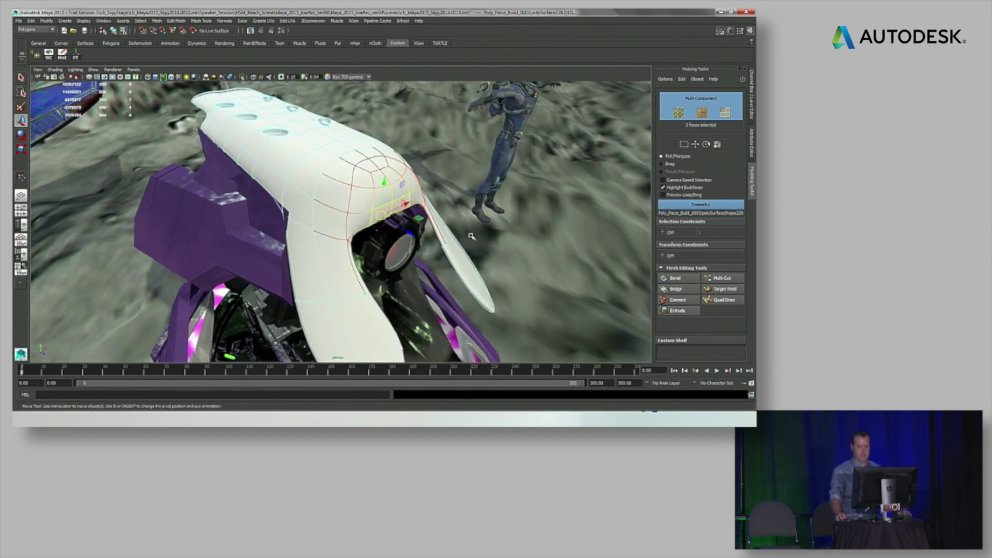
{"action": "left_click_drag", "start_coordinate": [410, 238], "coordinate": [423, 259]}
{"action": "left_click_drag", "start_coordinate": [423, 258], "coordinate": [427, 274], "text": "alt"}
- Pick symmetric components along the hood's side flaps and tips for adjustment with the Move tool, and clear the selection
{"action": "left_click", "coordinate": [299, 247]}
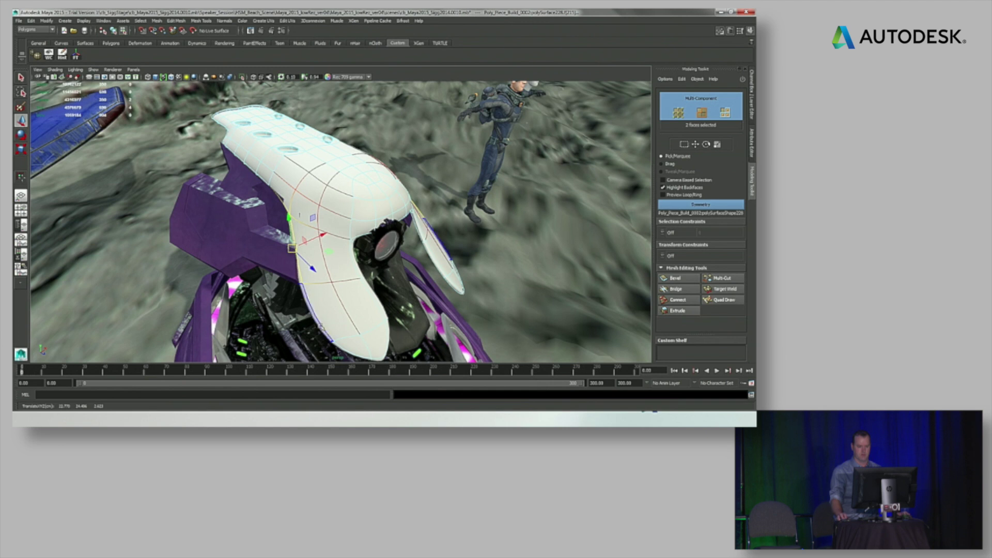
{"action": "left_click", "coordinate": [333, 342]}
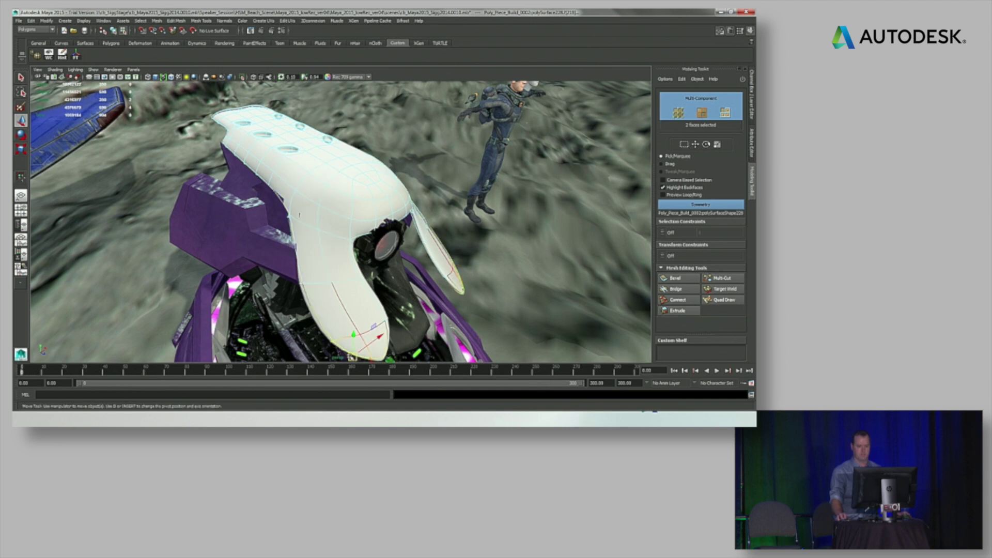
{"action": "left_click", "coordinate": [344, 357]}
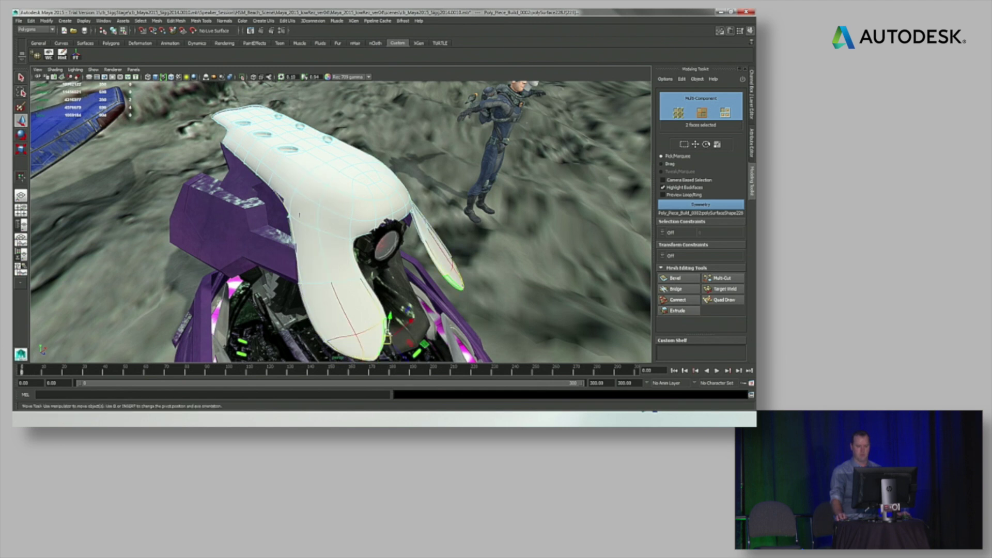
{"action": "left_click", "coordinate": [388, 331]}
{"action": "left_click_drag", "start_coordinate": [427, 319], "coordinate": [392, 313], "text": "alt"}
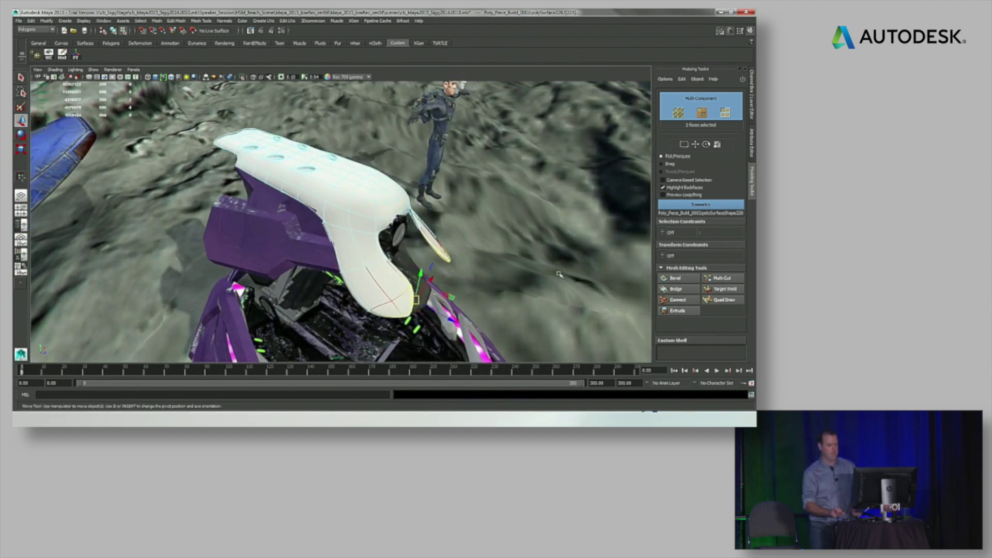
{"action": "left_click", "coordinate": [532, 216]}
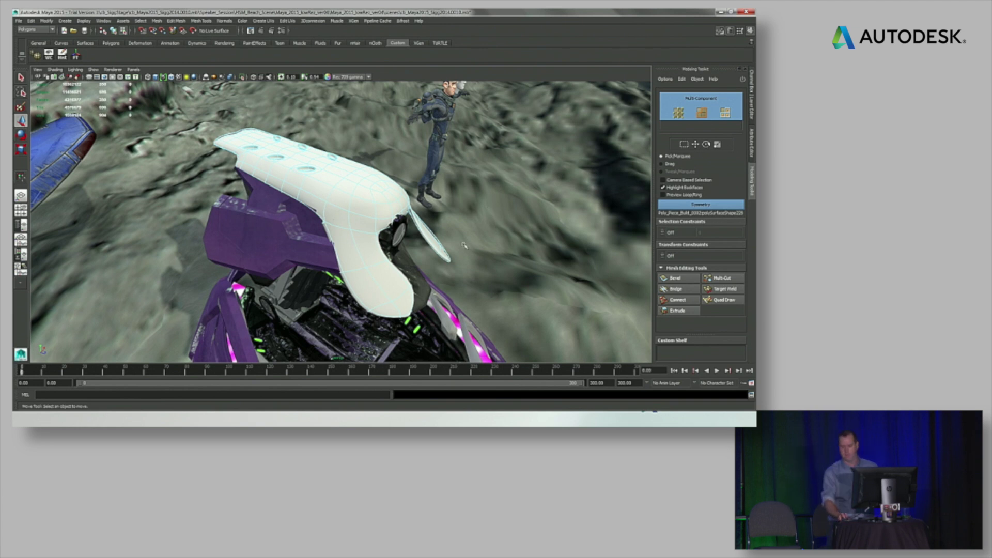
- Return to object selection mode with the blue spaceship in view and show the Channel Box and Layer Editor
{"action": "left_click_drag", "start_coordinate": [514, 250], "coordinate": [487, 261], "text": "alt"}
{"action": "key", "text": "q"}
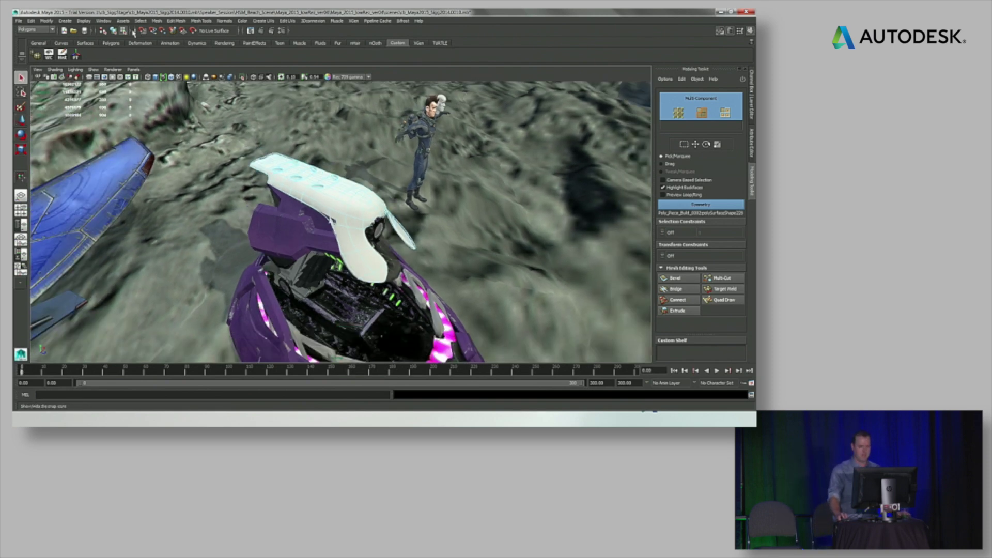
{"action": "left_click", "coordinate": [114, 32]}
{"action": "right_click_drag", "start_coordinate": [512, 200], "coordinate": [372, 217], "text": "alt"}
{"action": "left_click_drag", "start_coordinate": [437, 247], "coordinate": [408, 243], "text": "alt"}
{"action": "right_click_drag", "start_coordinate": [408, 243], "coordinate": [405, 259], "text": "alt"}
{"action": "left_click_drag", "start_coordinate": [406, 258], "coordinate": [300, 232], "text": "alt"}
{"action": "right_click_drag", "start_coordinate": [300, 232], "coordinate": [321, 231], "text": "alt"}
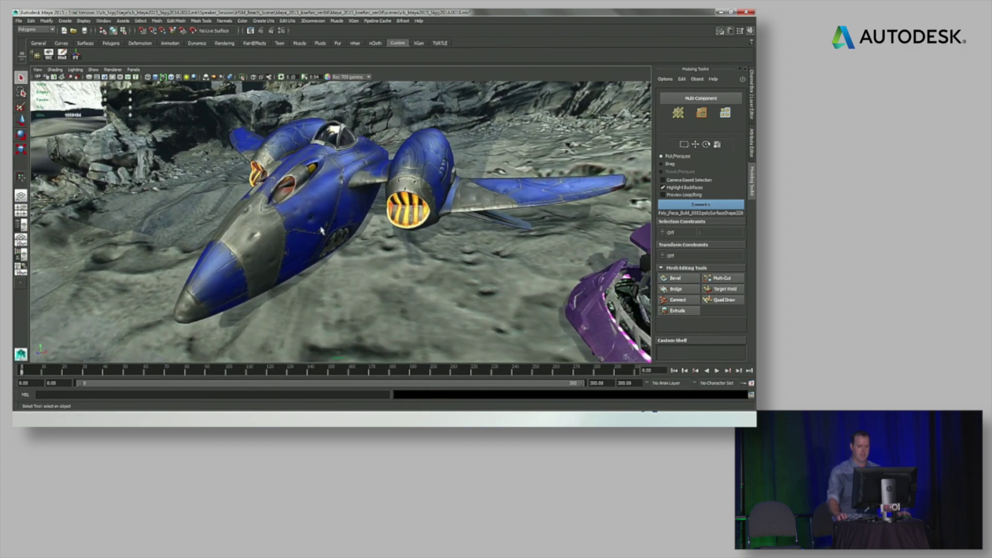
{"action": "left_click", "coordinate": [753, 87]}
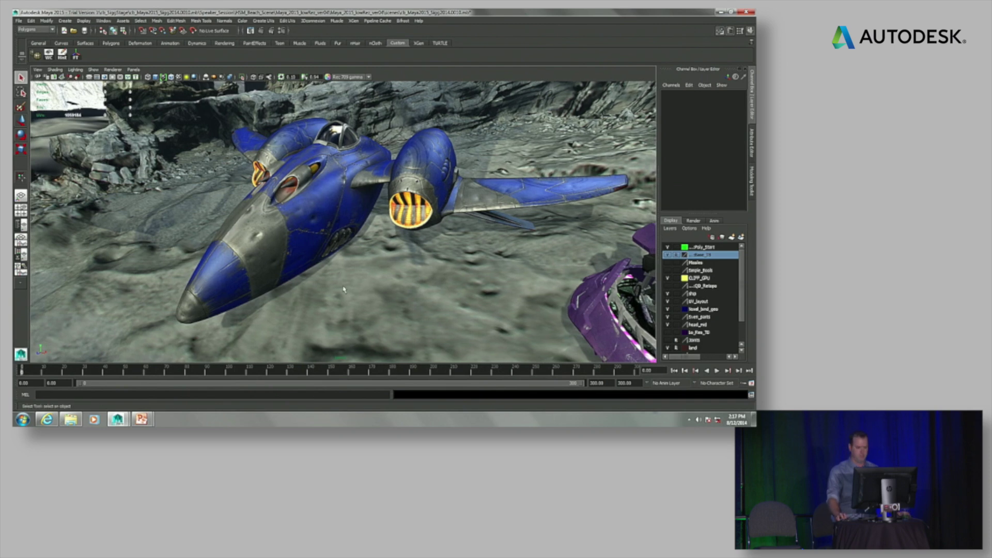
{"action": "left_click_drag", "start_coordinate": [344, 289], "coordinate": [337, 287], "text": "alt"}
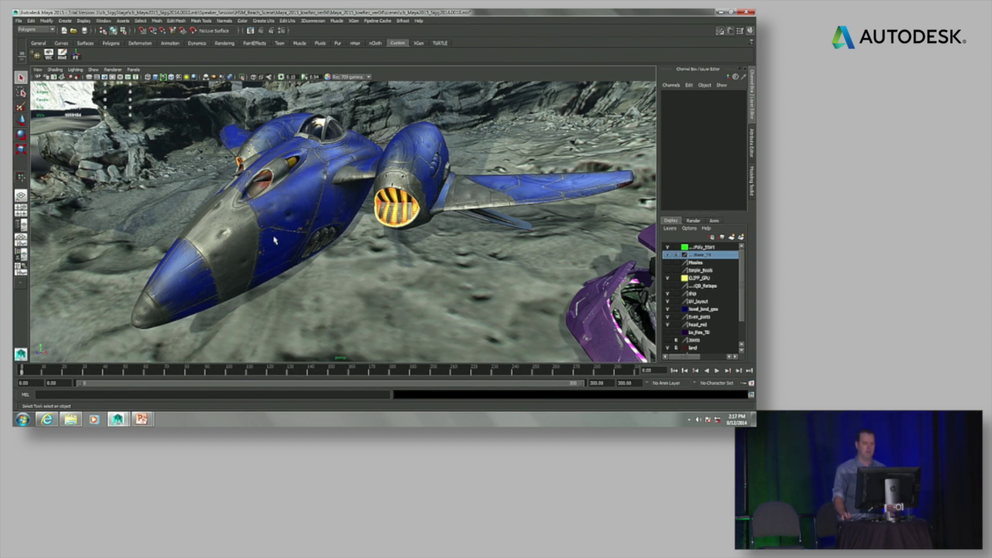
- Open the Wireframe Color settings in Index mode and display the ship's wireframe over its shaded surface
{"action": "left_click", "coordinate": [104, 21]}
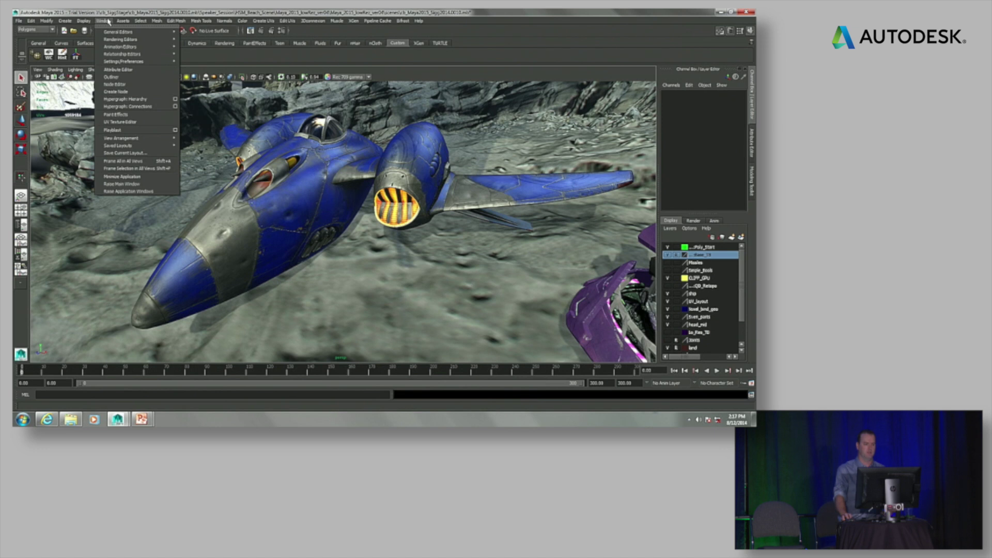
{"action": "mouse_move", "coordinate": [82, 21]}
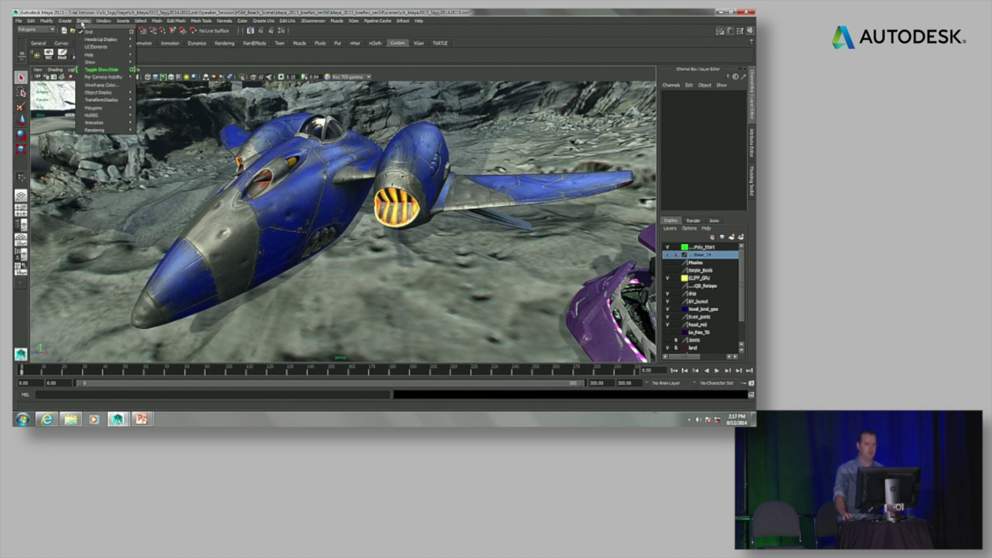
{"action": "left_click", "coordinate": [101, 84]}
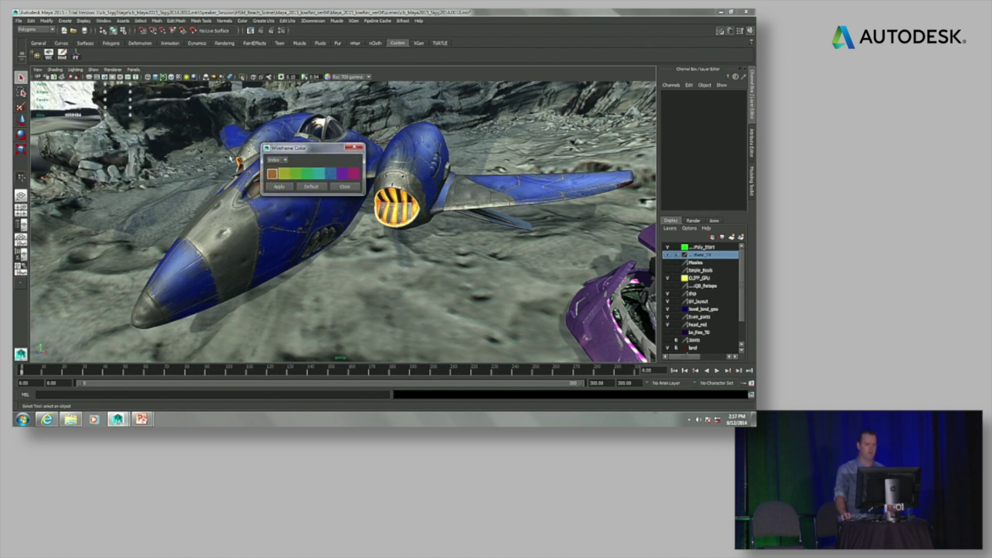
{"action": "left_click_drag", "start_coordinate": [317, 150], "coordinate": [124, 143]}
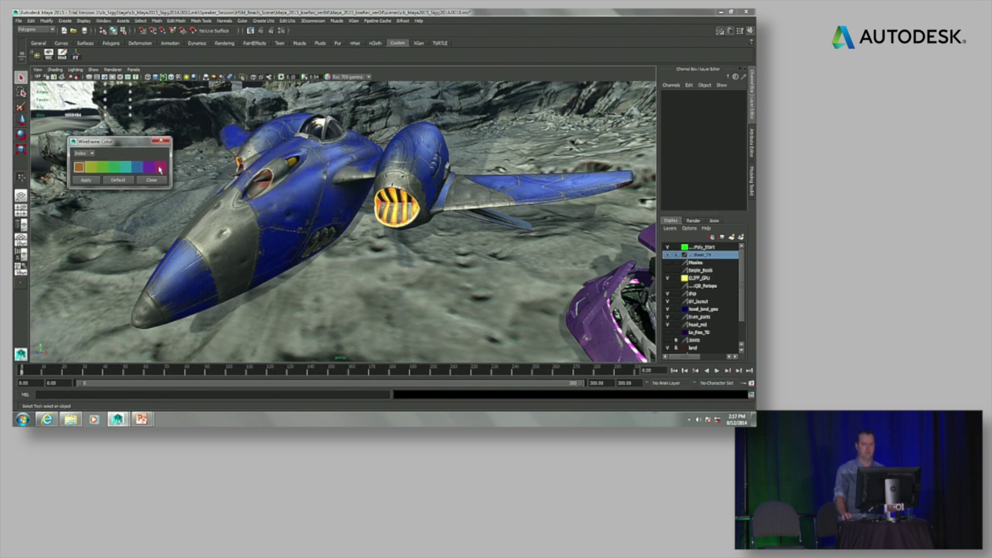
{"action": "left_click", "coordinate": [84, 154]}
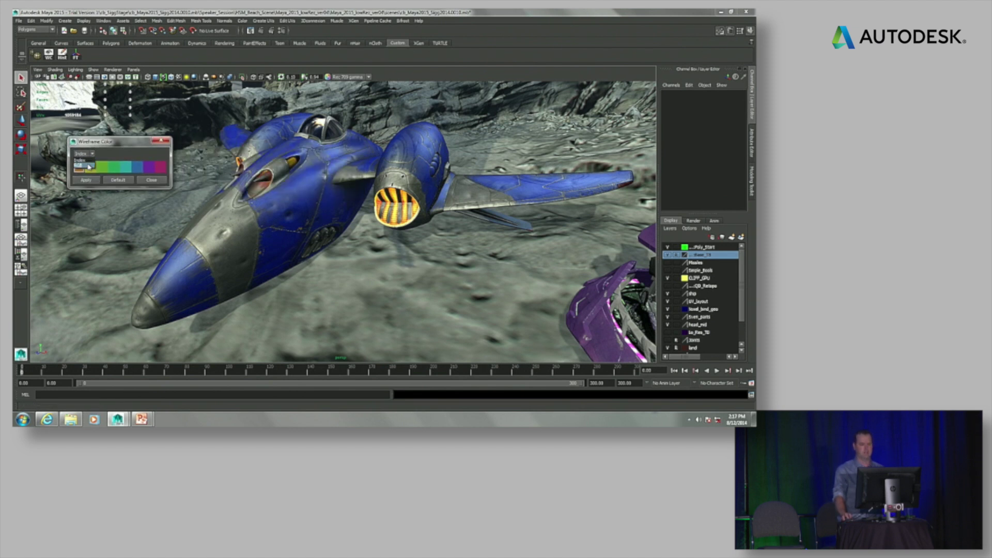
{"action": "left_click", "coordinate": [80, 161]}
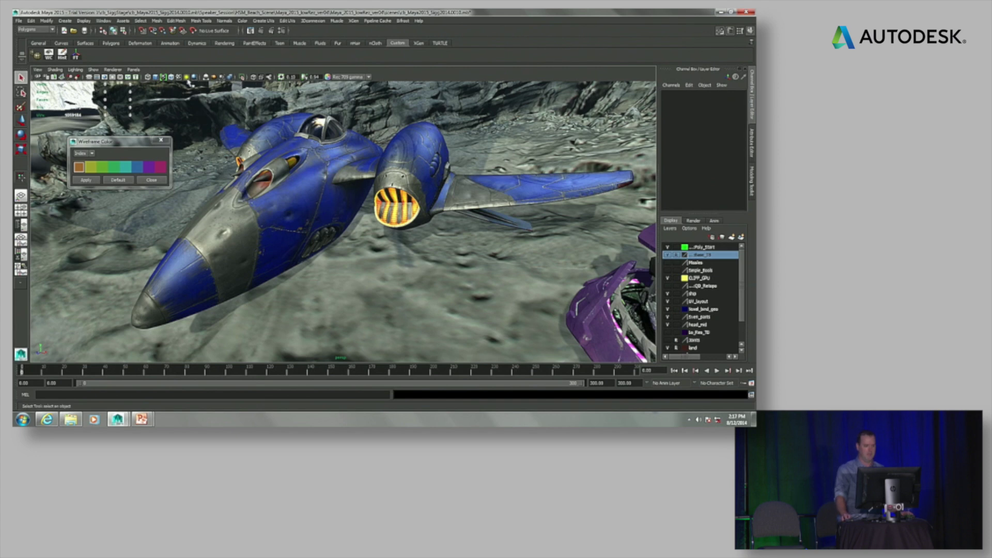
{"action": "left_click_drag", "start_coordinate": [274, 257], "coordinate": [346, 283], "text": "alt"}
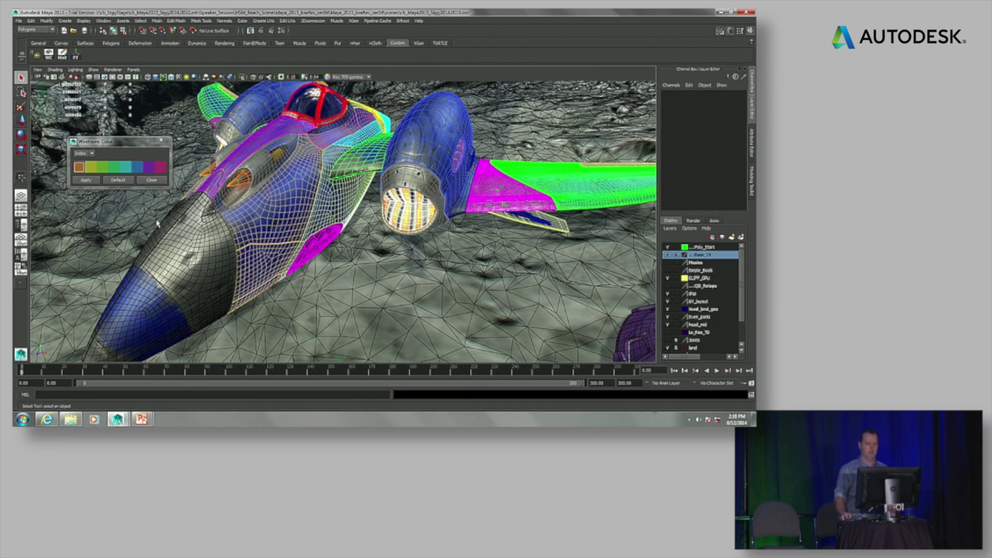
- Switch the Wireframe Color settings to RGB mode, try the colour slider and close the dialog
{"action": "left_click", "coordinate": [91, 153]}
{"action": "left_click", "coordinate": [87, 166]}
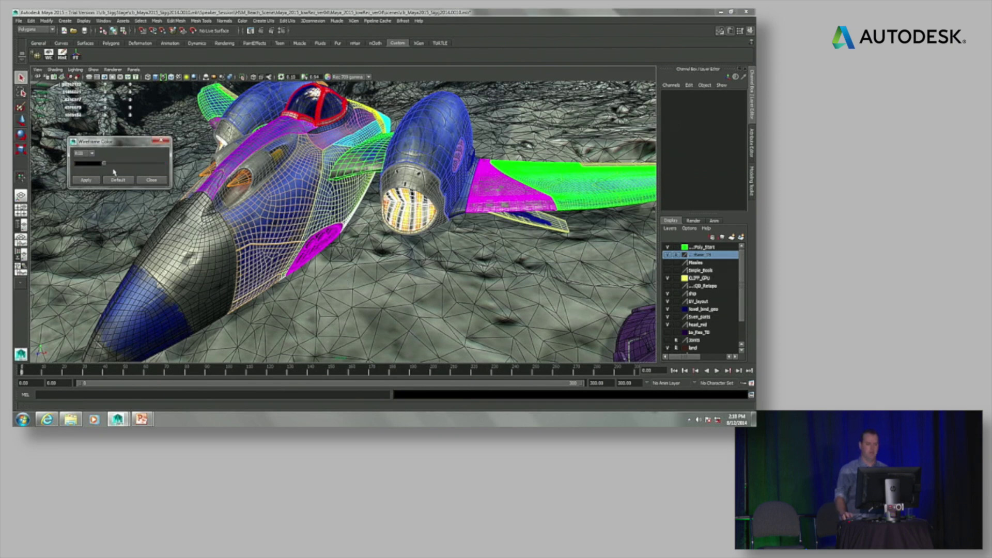
{"action": "left_click", "coordinate": [95, 164]}
{"action": "left_click", "coordinate": [161, 141]}
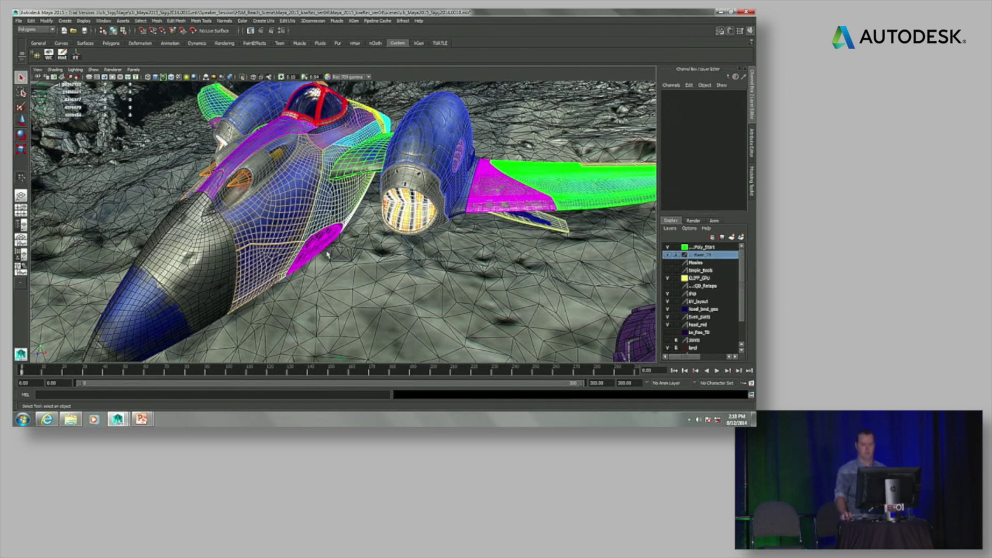
{"action": "left_click_drag", "start_coordinate": [324, 255], "coordinate": [336, 285], "text": "alt"}
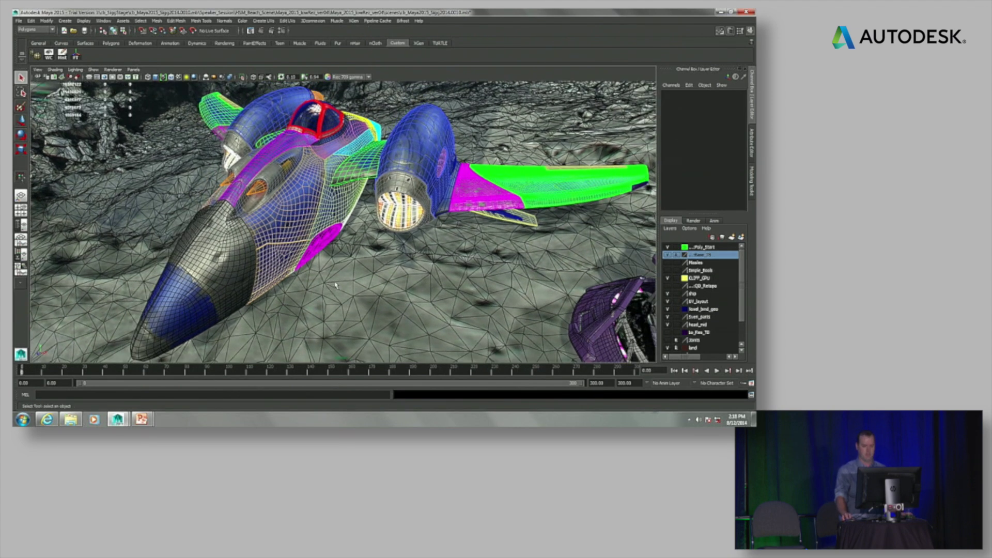
- Turn off the wireframe-on-shaded display and select the ship's nose section
{"action": "left_click", "coordinate": [131, 80]}
{"action": "left_click_drag", "start_coordinate": [398, 260], "coordinate": [282, 260], "text": "alt"}
{"action": "left_click", "coordinate": [257, 256]}
{"action": "left_click_drag", "start_coordinate": [321, 306], "coordinate": [330, 295], "text": "alt"}
{"action": "right_click_drag", "start_coordinate": [329, 295], "coordinate": [350, 310], "text": "alt"}
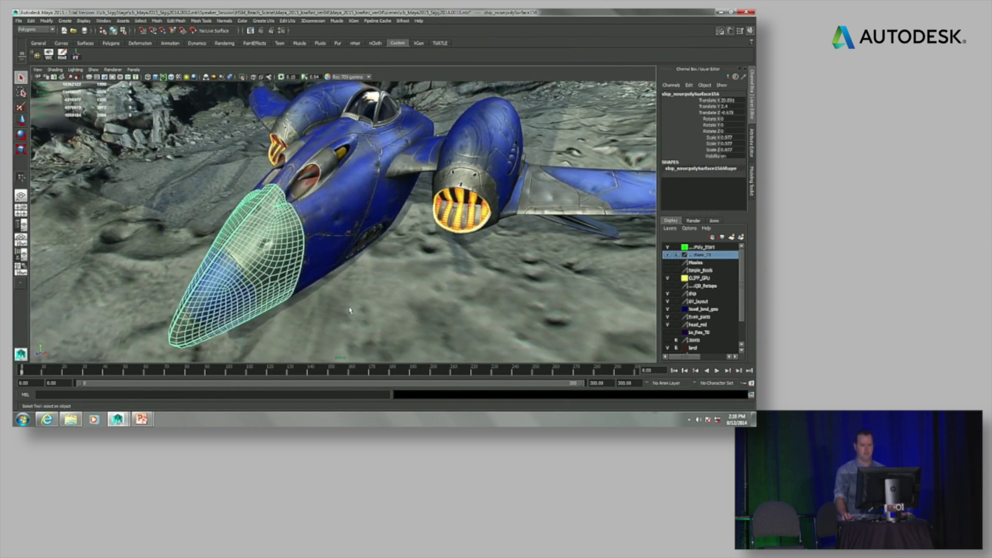
{"action": "left_click_drag", "start_coordinate": [349, 310], "coordinate": [498, 289], "text": "alt"}
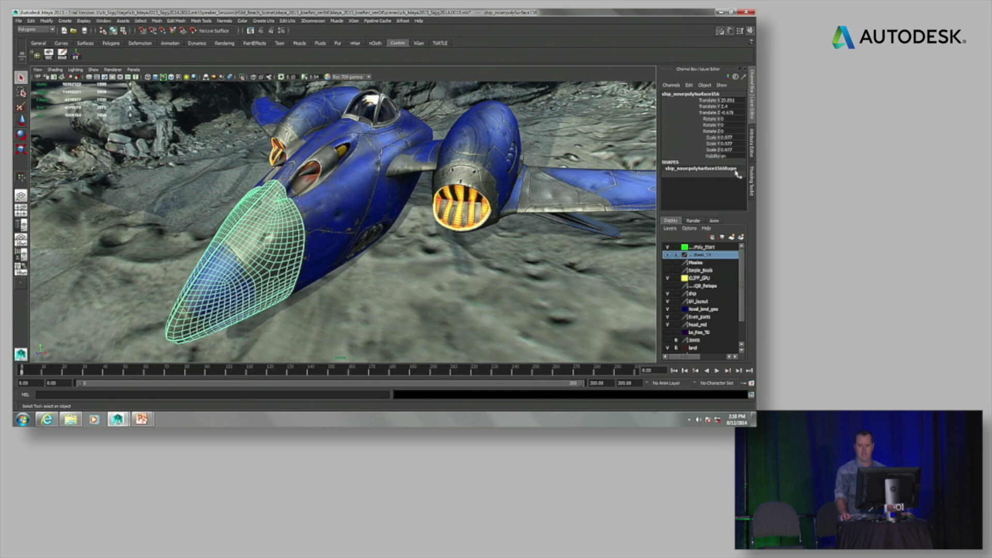
- Show the Simple_Bools layer and add the cube in front of the ship to the nose selection
{"action": "left_click", "coordinate": [667, 270]}
{"action": "right_click_drag", "start_coordinate": [431, 319], "coordinate": [440, 308], "text": "alt"}
{"action": "left_click", "coordinate": [224, 265]}
{"action": "left_click_drag", "start_coordinate": [398, 354], "coordinate": [380, 294], "text": "alt"}
- Subtract the cube from the ship's nose with a Boolean Difference using Edge intersection classification
{"action": "left_click", "coordinate": [157, 21]}
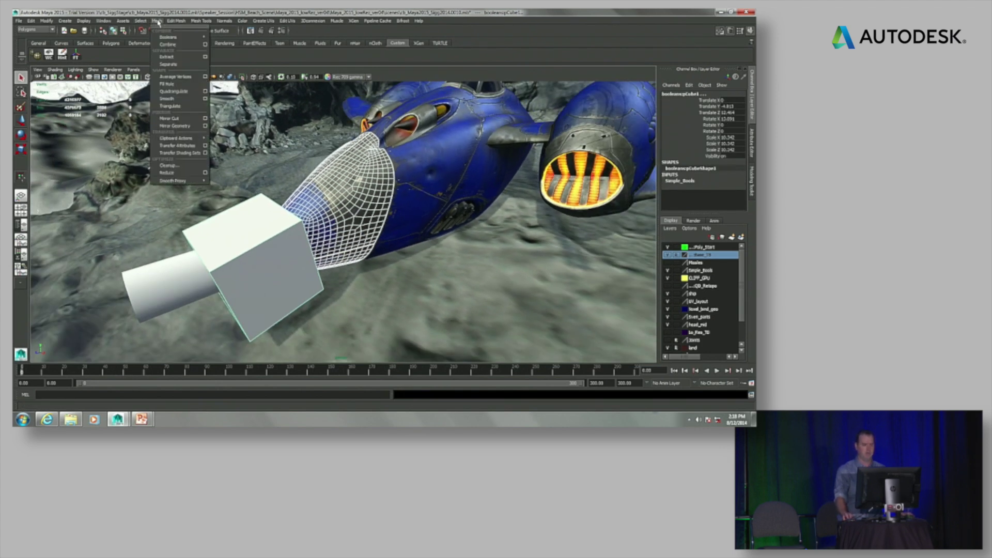
{"action": "mouse_move", "coordinate": [168, 36]}
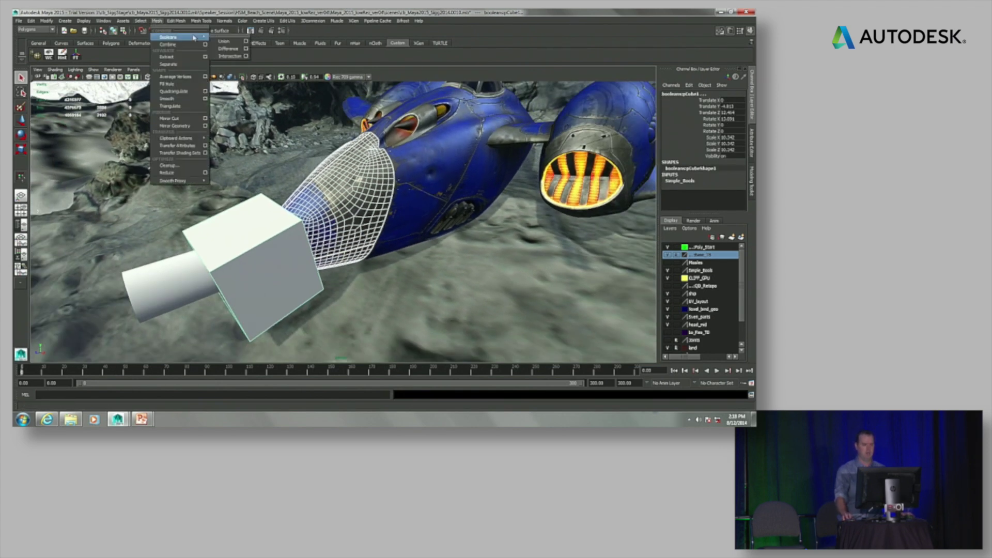
{"action": "left_click", "coordinate": [246, 50]}
{"action": "left_click_drag", "start_coordinate": [136, 166], "coordinate": [157, 169]}
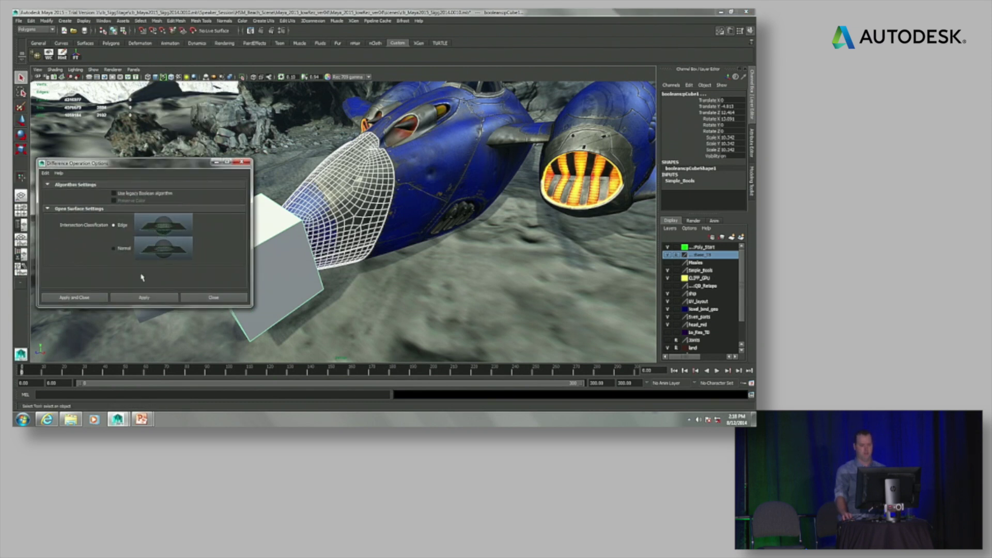
{"action": "left_click", "coordinate": [144, 298]}
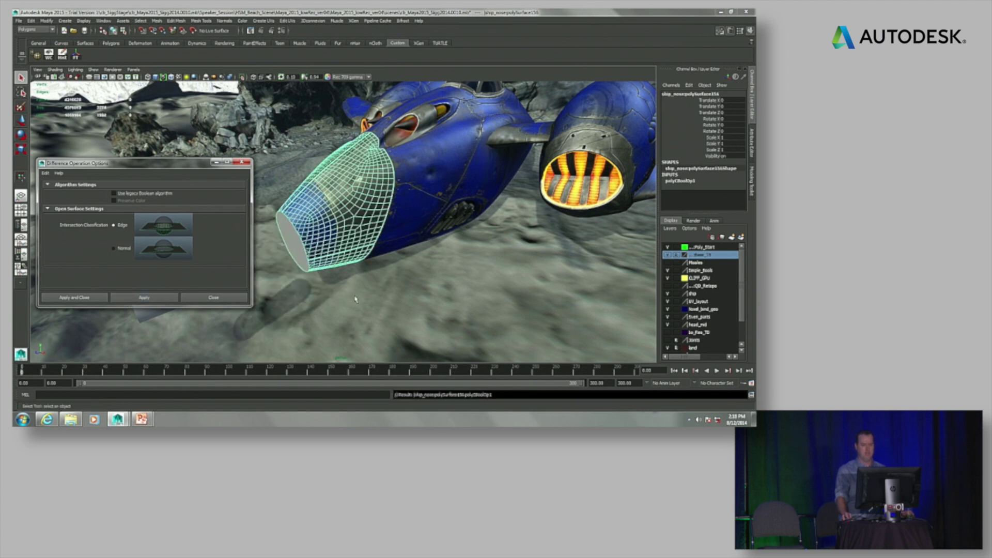
- Select the cylinder and move it back so that it penetrates the ship's cut nose face
{"action": "left_click_drag", "start_coordinate": [289, 310], "coordinate": [342, 300], "text": "alt"}
{"action": "left_click_drag", "start_coordinate": [207, 164], "coordinate": [200, 85]}
{"action": "left_click", "coordinate": [226, 293]}
{"action": "key", "text": "w"}
{"action": "left_click_drag", "start_coordinate": [134, 300], "coordinate": [268, 257]}
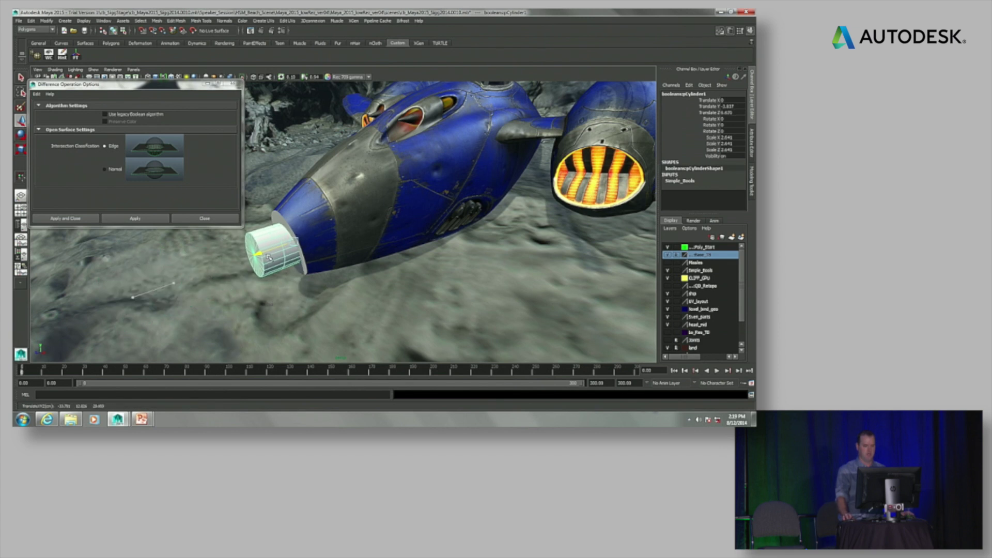
- Subtract the cylinder from the ship's nose by applying the Difference operation to both objects
{"action": "left_click", "coordinate": [295, 266], "text": "shift"}
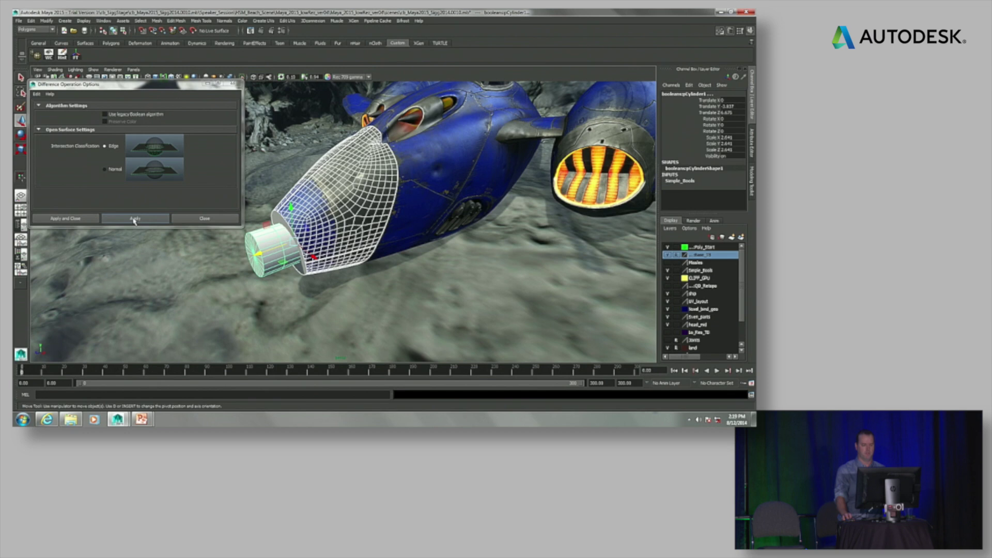
{"action": "left_click", "coordinate": [135, 219]}
{"action": "left_click_drag", "start_coordinate": [269, 289], "coordinate": [344, 281], "text": "alt"}
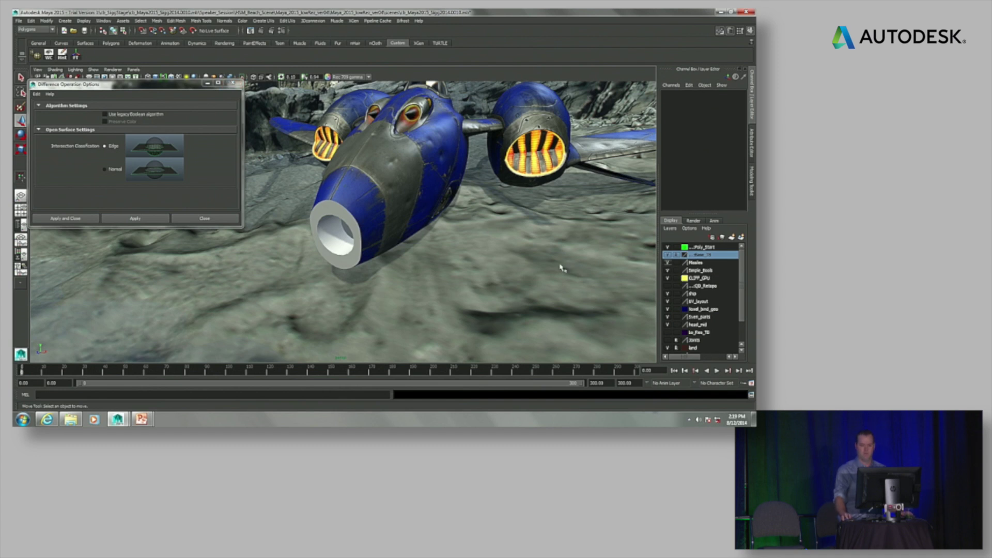
- Select the ship's nose and add the missiles around it to the selection
{"action": "left_click_drag", "start_coordinate": [529, 262], "coordinate": [469, 265], "text": "alt"}
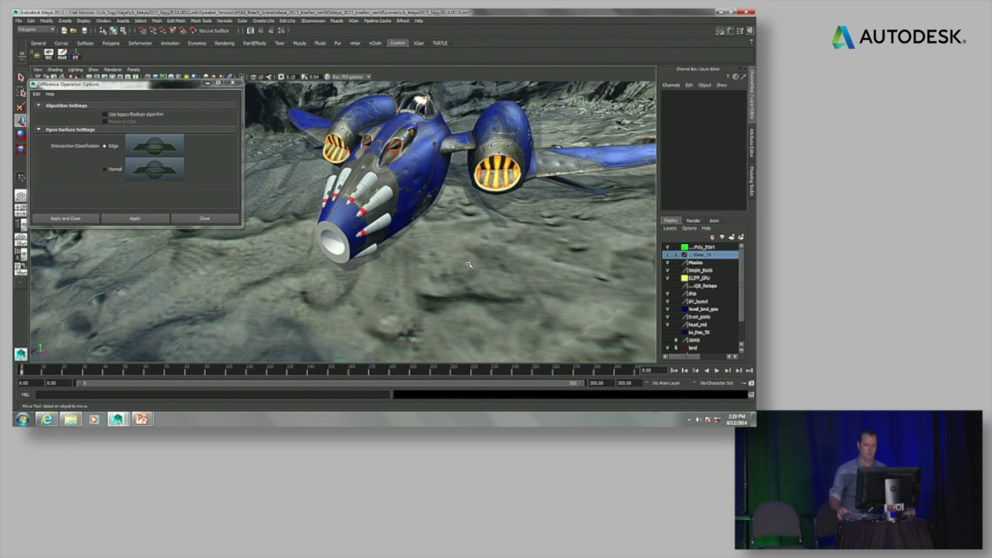
{"action": "left_click", "coordinate": [332, 208]}
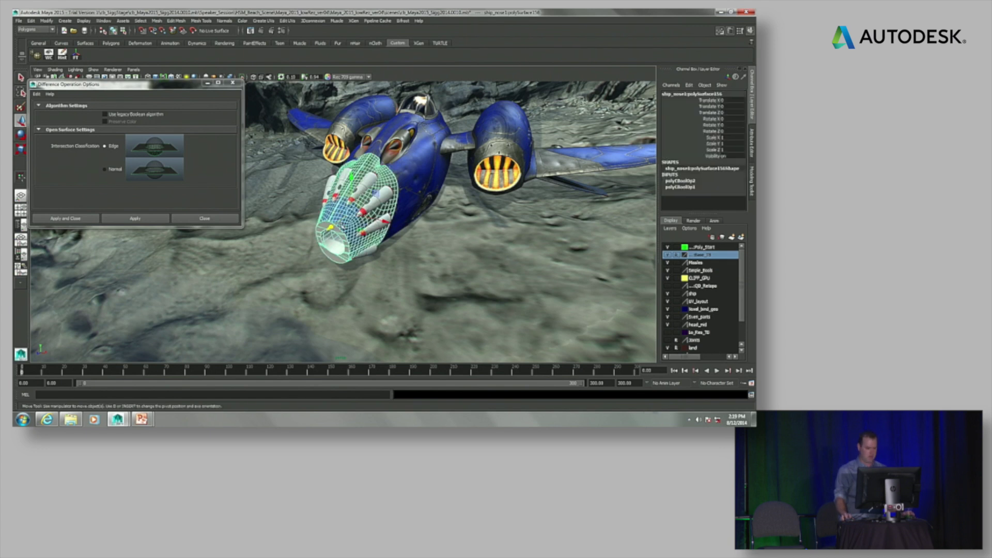
{"action": "key", "text": "q"}
{"action": "left_click", "coordinate": [381, 200], "text": "shift"}
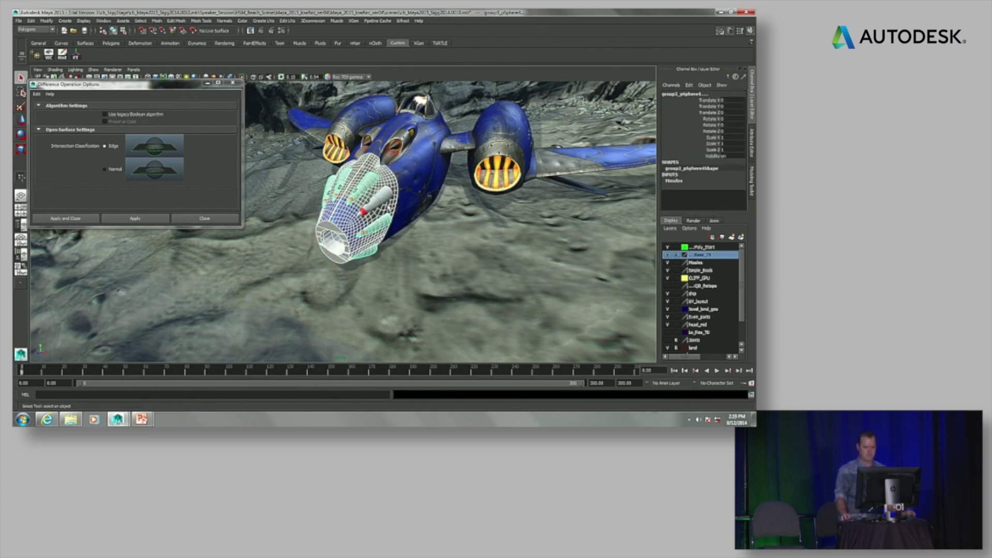
- Try the Difference operation on the nose and missiles with Normal intersection classification, and undo it
{"action": "left_click", "coordinate": [117, 174]}
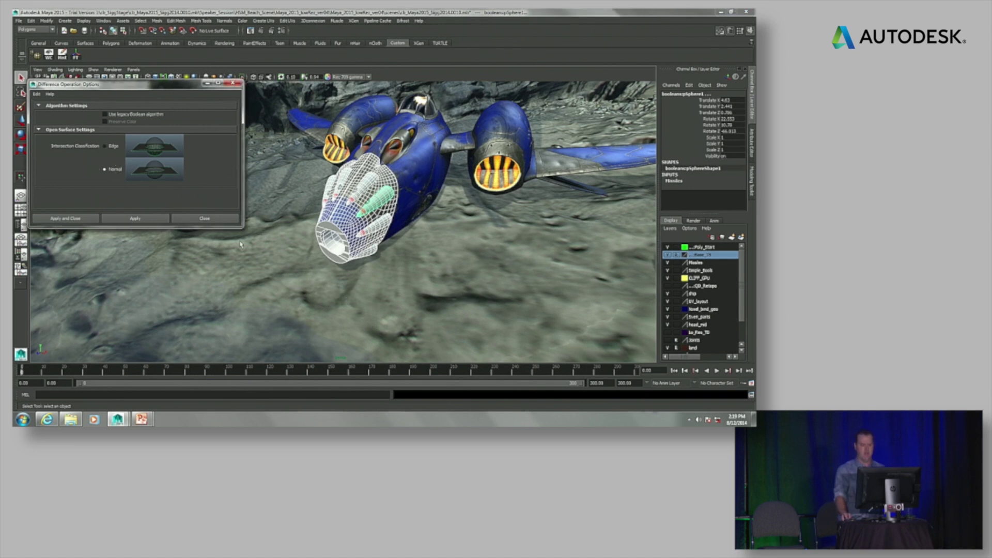
{"action": "left_click", "coordinate": [135, 218]}
{"action": "scroll", "coordinate": [410, 298], "scroll_direction": "up", "scroll_amount": 3}
{"action": "mouse_move", "coordinate": [409, 299]}
{"action": "left_mouse_down", "text": "alt"}
{"action": "mouse_move", "coordinate": [450, 312]}
{"action": "mouse_move", "coordinate": [403, 310]}
{"action": "left_mouse_up", "text": "alt"}
{"action": "key", "text": "ctrl+z"}
- Subtract the missiles from the nose with a Boolean Difference using Edge intersection classification, inspect the cavities and close the options
{"action": "left_click", "coordinate": [115, 148]}
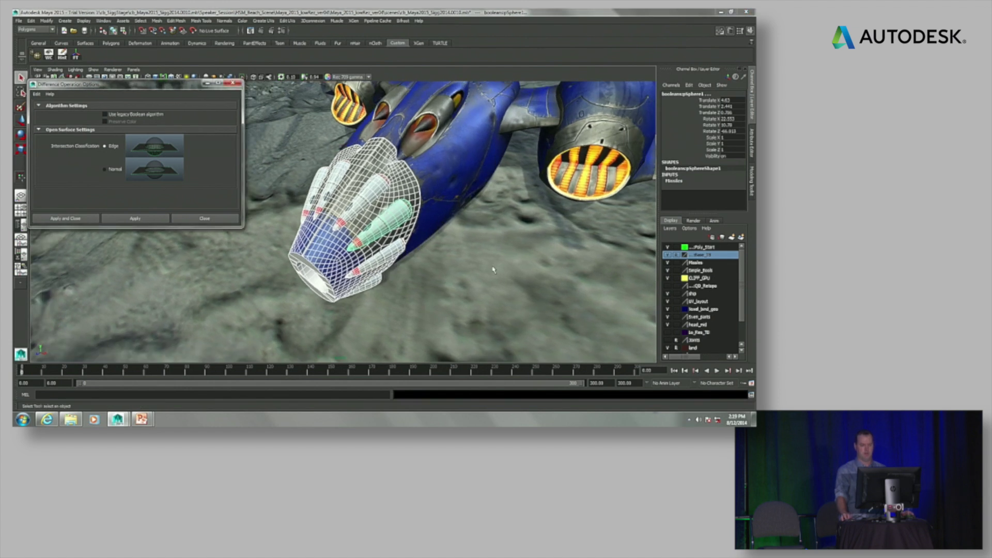
{"action": "left_click", "coordinate": [135, 217]}
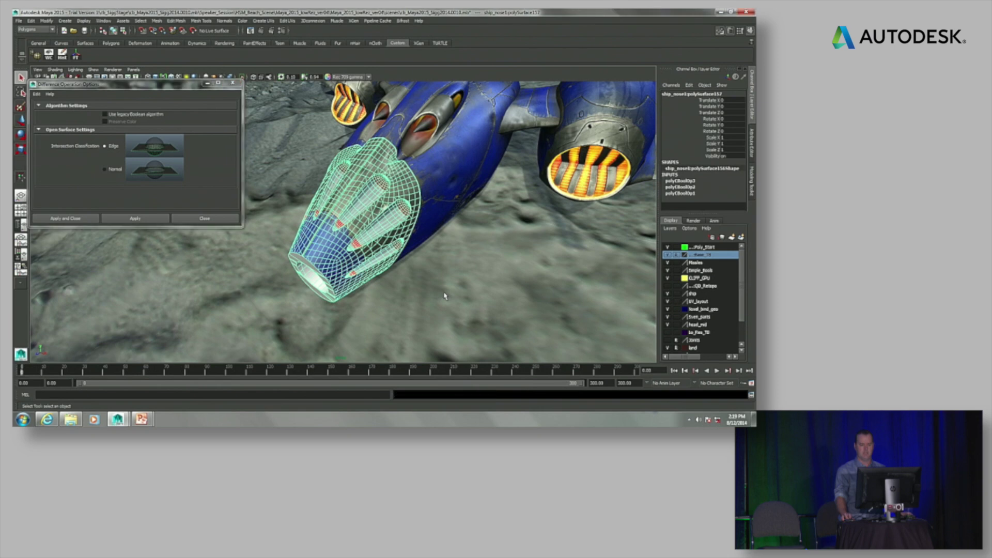
{"action": "left_click", "coordinate": [393, 293]}
{"action": "left_click_drag", "start_coordinate": [394, 294], "coordinate": [423, 283], "text": "alt"}
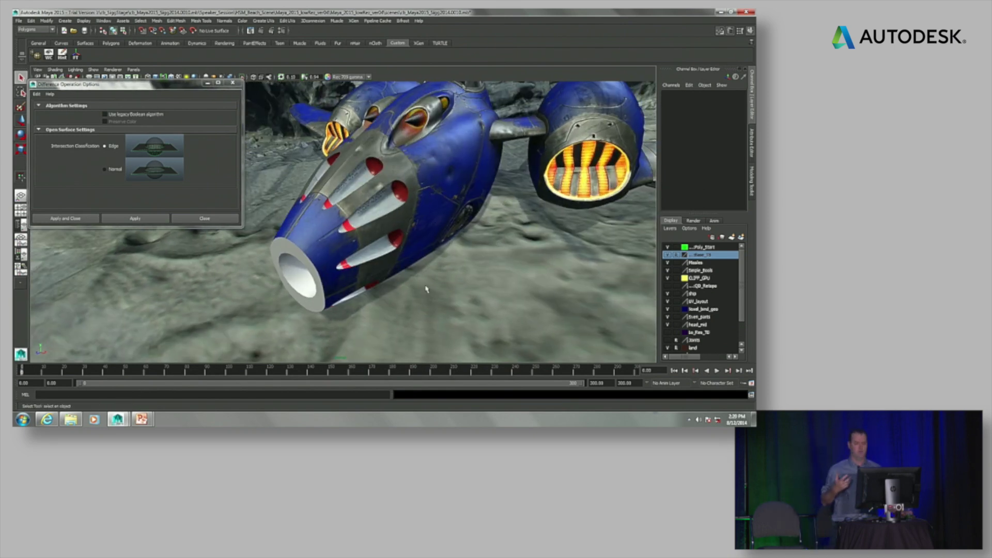
{"action": "left_click_drag", "start_coordinate": [427, 288], "coordinate": [447, 286], "text": "alt"}
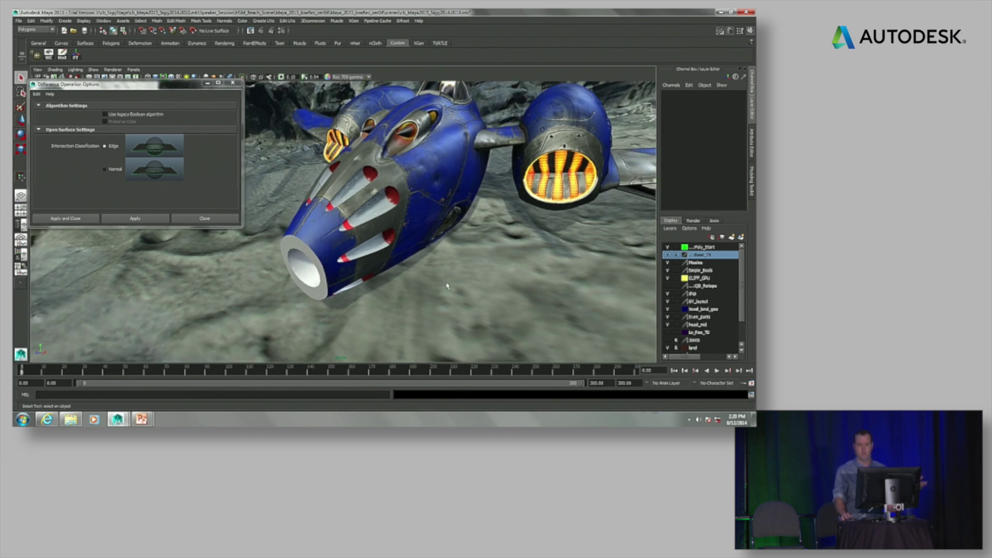
{"action": "left_click_drag", "start_coordinate": [448, 289], "coordinate": [420, 292], "text": "alt"}
{"action": "middle_click_drag", "start_coordinate": [421, 292], "coordinate": [397, 287], "text": "alt"}
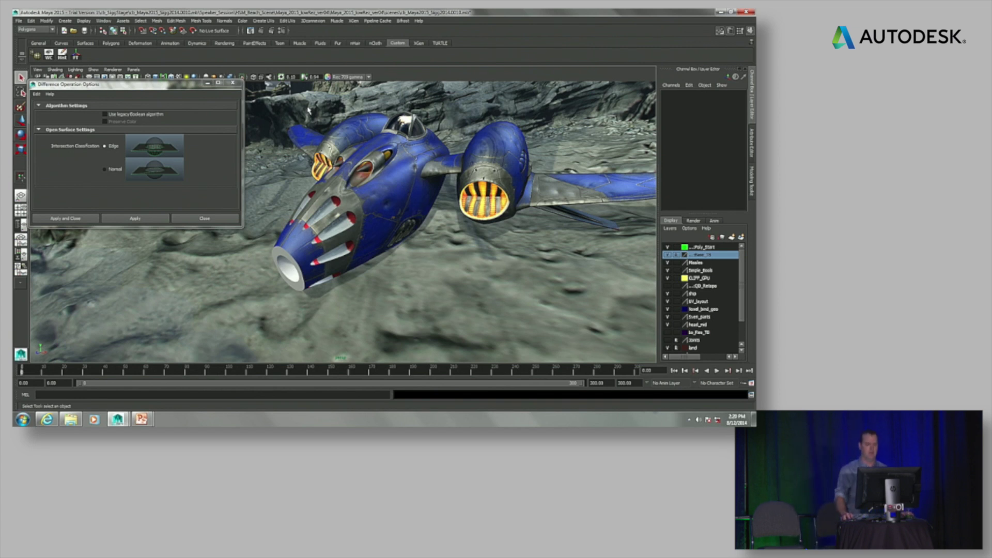
{"action": "left_click", "coordinate": [232, 83]}
- Select the blue outer wing panel beside the engine and frame it in the view
{"action": "left_click_drag", "start_coordinate": [528, 256], "coordinate": [500, 210], "text": "alt"}
{"action": "left_click", "coordinate": [499, 209]}
{"action": "left_click_drag", "start_coordinate": [444, 262], "coordinate": [463, 260], "text": "alt"}
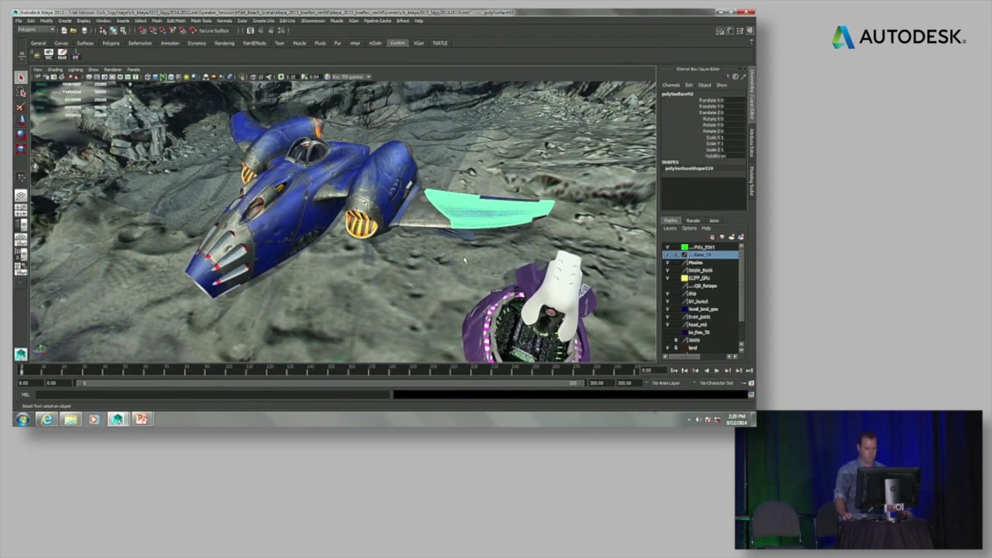
{"action": "key", "text": "f"}
{"action": "scroll", "coordinate": [413, 278], "scroll_direction": "up", "scroll_amount": 5}
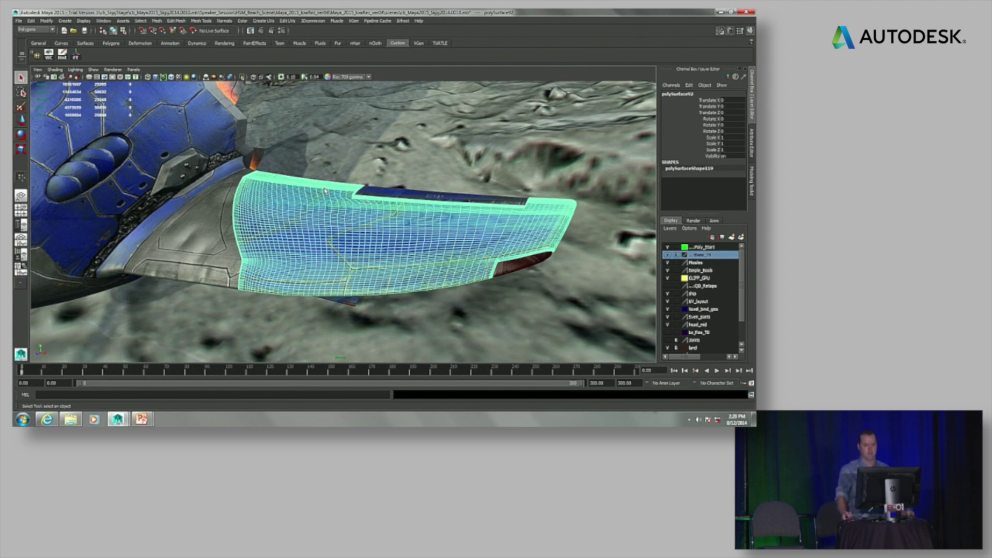
{"action": "scroll", "coordinate": [337, 229], "scroll_direction": "down", "scroll_amount": 5}
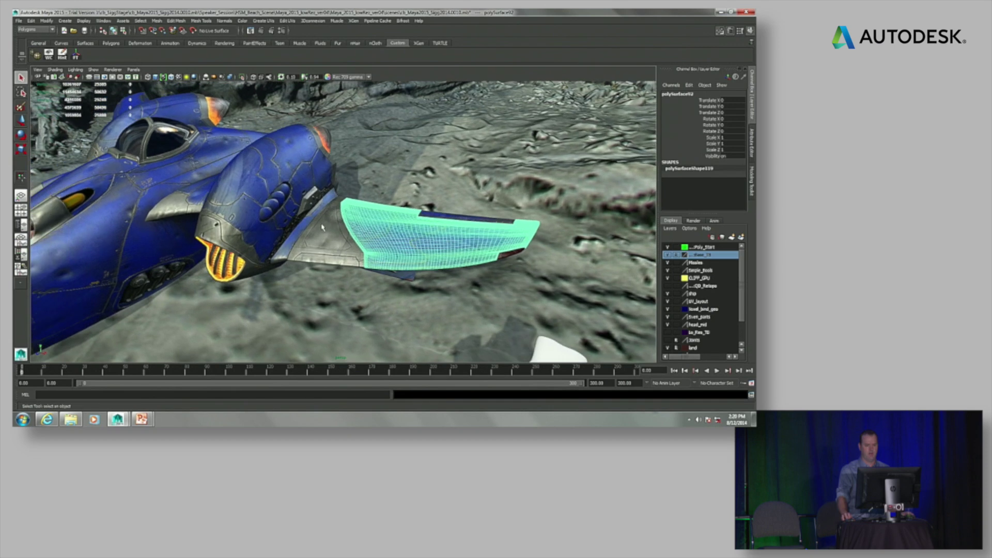
{"action": "scroll", "coordinate": [355, 224], "scroll_direction": "up", "scroll_amount": 5}
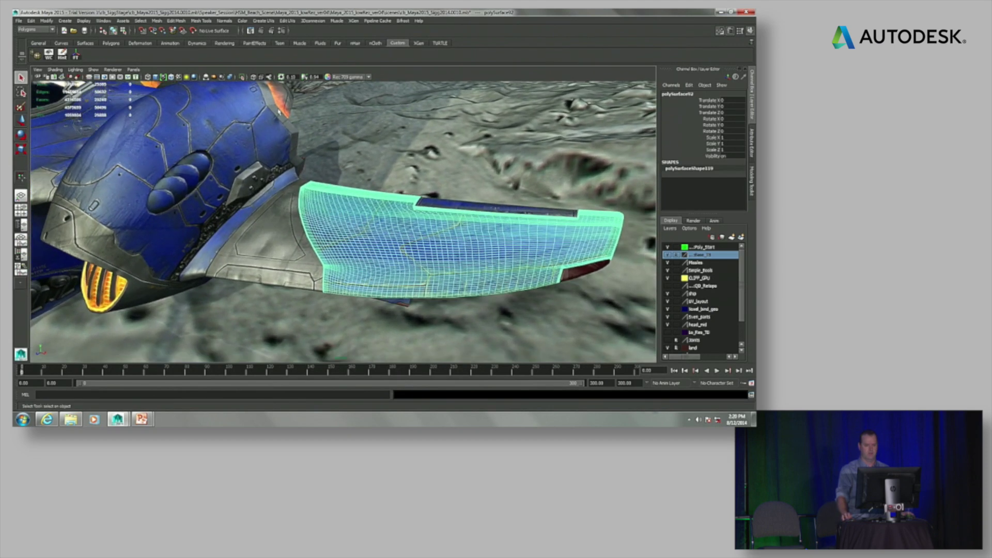
- Reduce the selected wing panel's mesh by a Percentage of 90 using the Reduce options
{"action": "left_click", "coordinate": [156, 21]}
{"action": "mouse_move", "coordinate": [171, 23]}
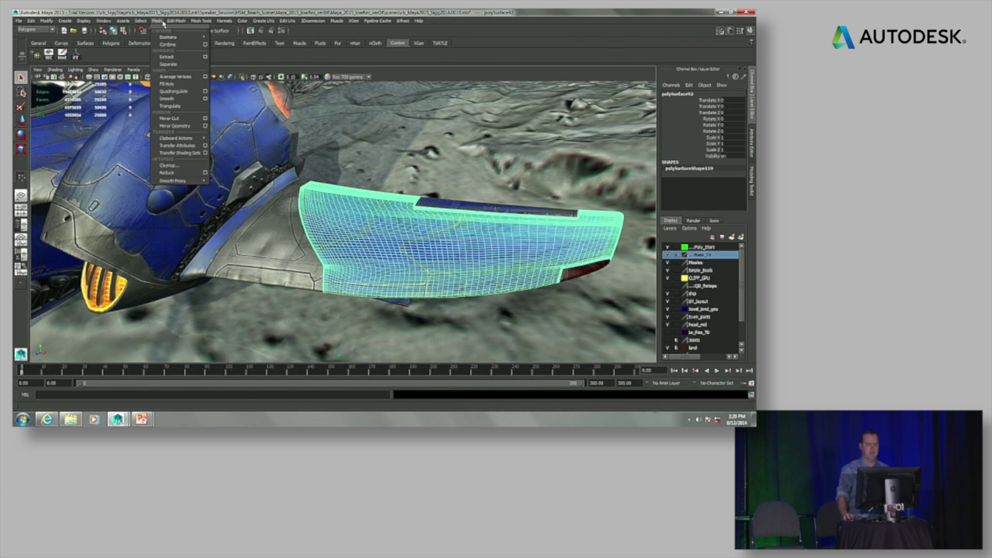
{"action": "left_click", "coordinate": [205, 178]}
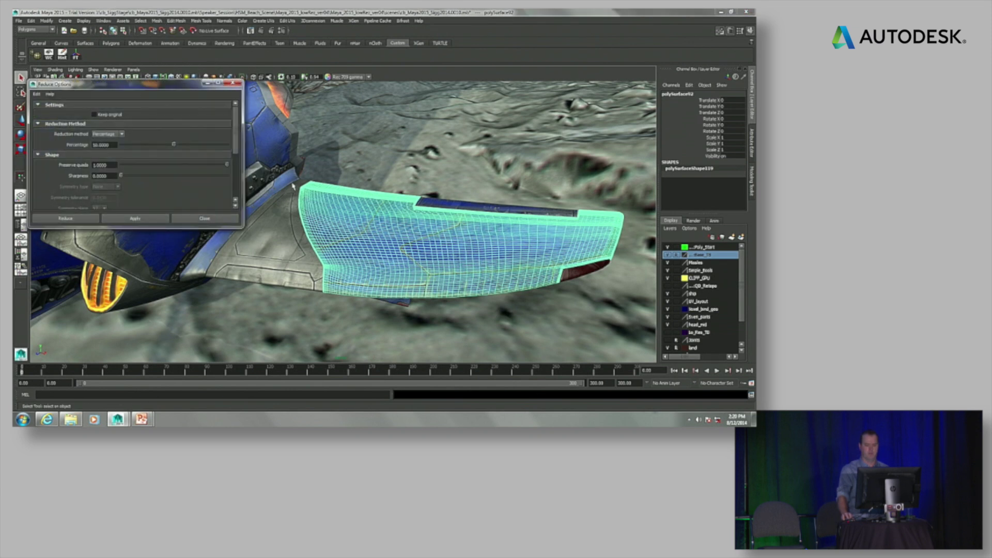
{"action": "left_click_drag", "start_coordinate": [179, 89], "coordinate": [283, 166]}
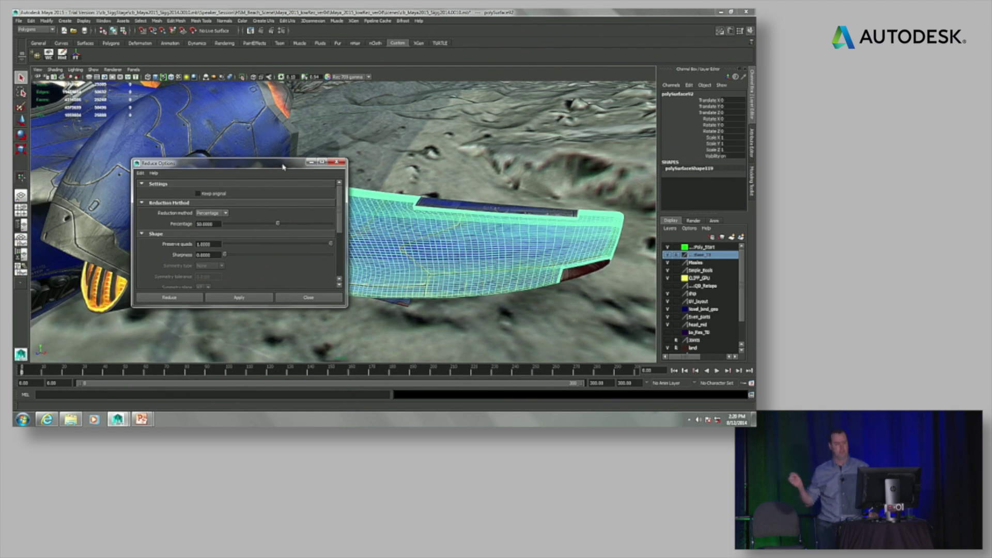
{"action": "double_click", "coordinate": [202, 224]}
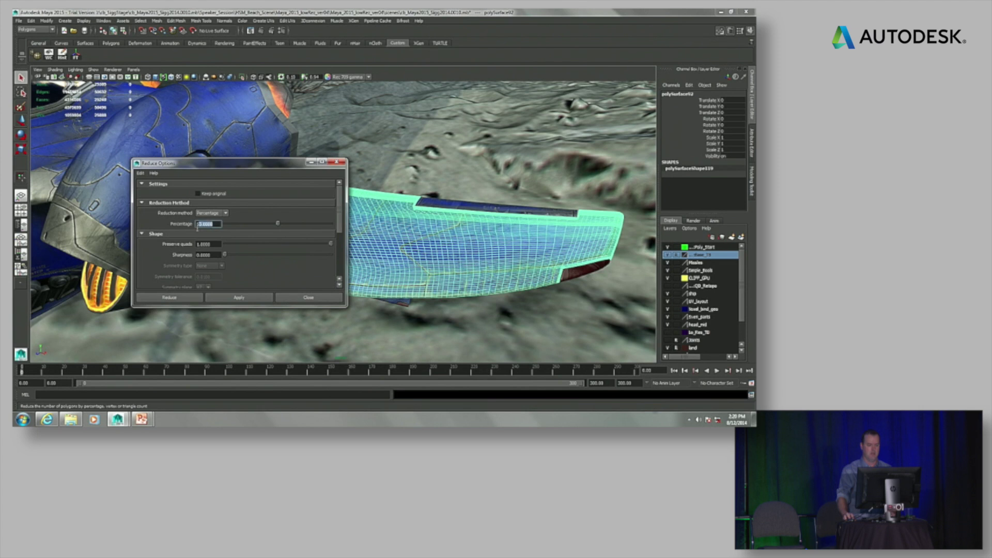
{"action": "type", "text": "90"}
{"action": "key", "text": "Return"}
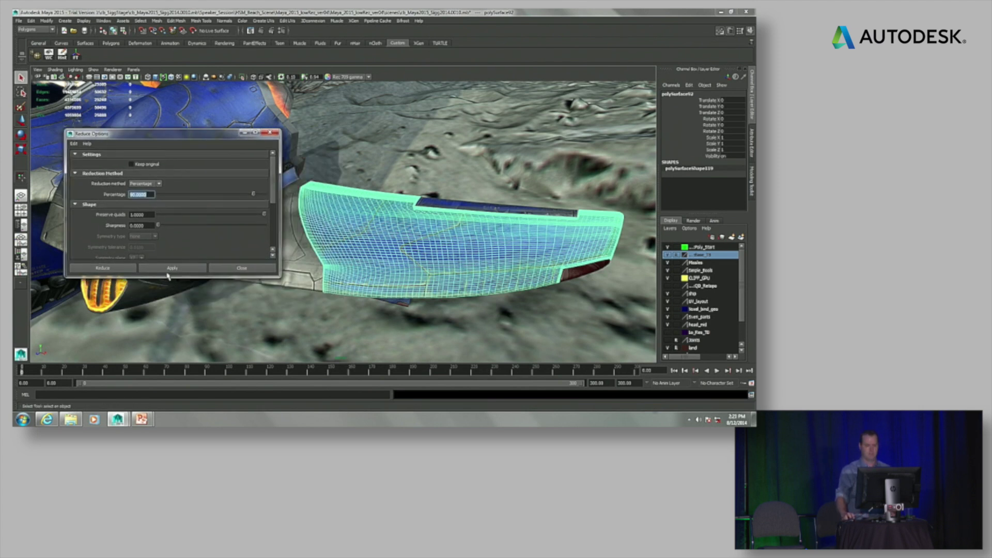
{"action": "left_click", "coordinate": [171, 269]}
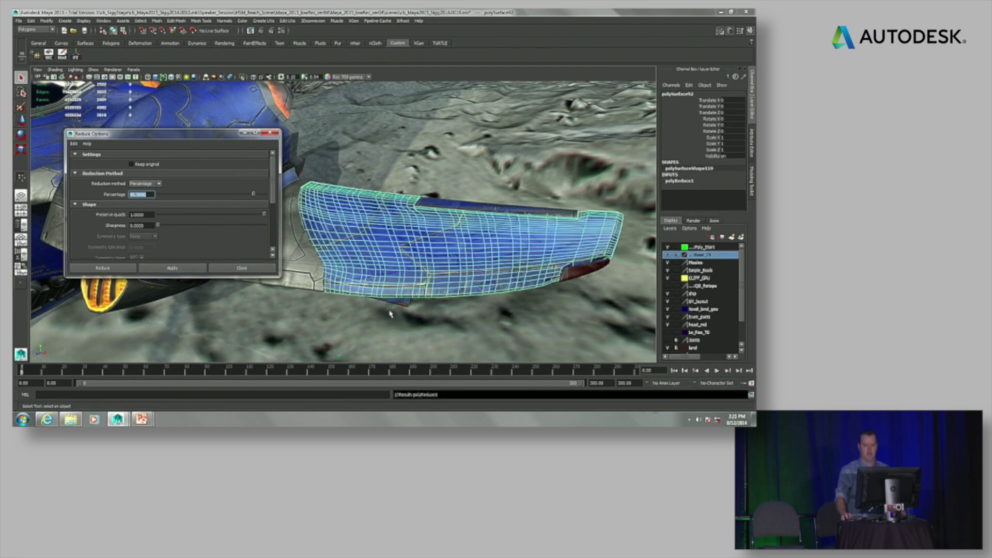
- Set the Percentage of the wing panel's polyReduce1 history node to 95 and close the Reduce options
{"action": "scroll", "coordinate": [399, 312], "scroll_direction": "up", "scroll_amount": 3}
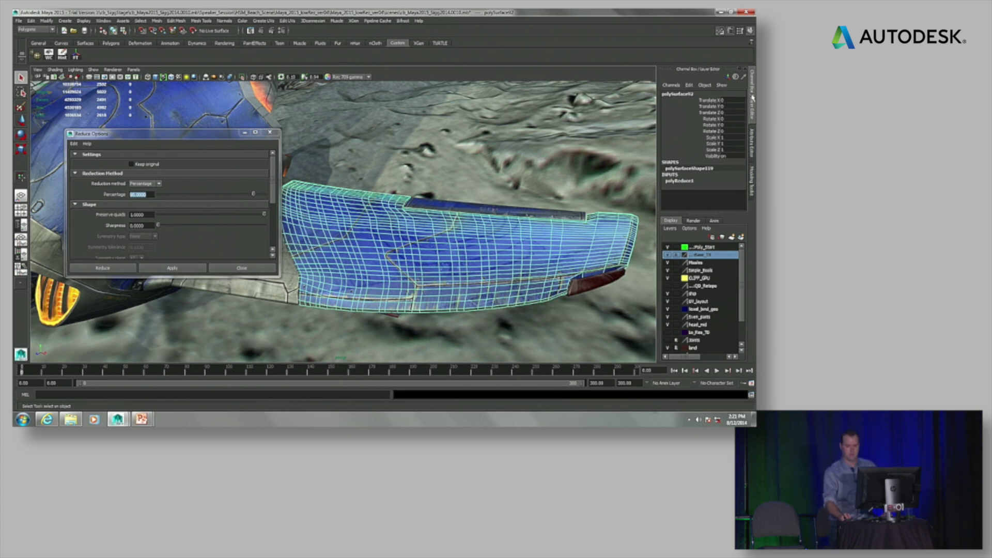
{"action": "left_click", "coordinate": [679, 181]}
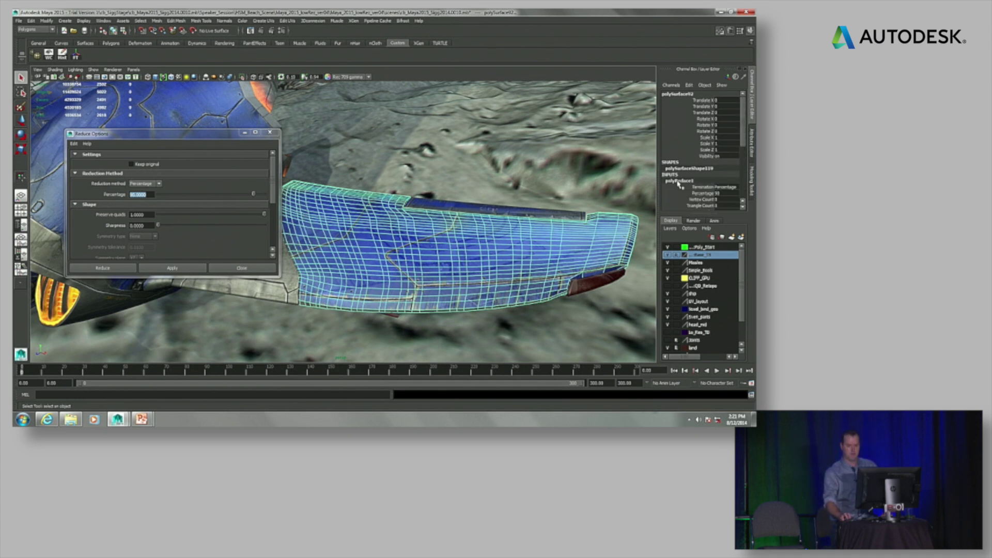
{"action": "left_click_drag", "start_coordinate": [744, 139], "coordinate": [746, 159]}
{"action": "double_click", "coordinate": [729, 145]}
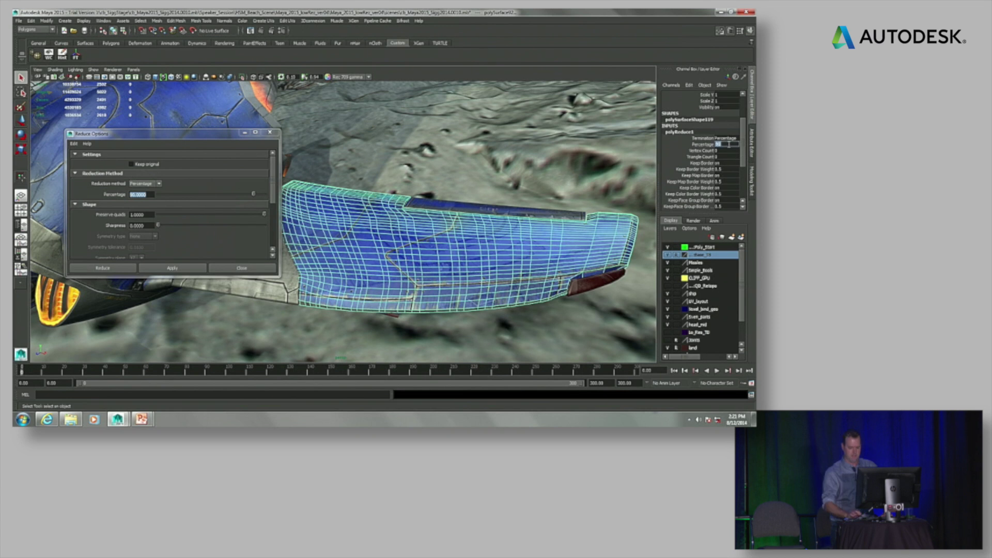
{"action": "type", "text": "50"}
{"action": "key", "text": "Return"}
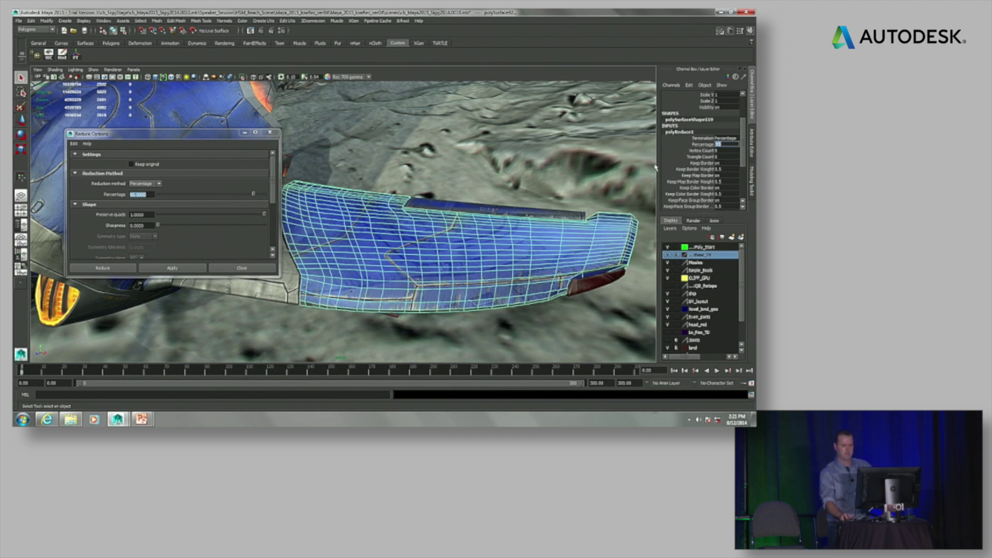
{"action": "left_click", "coordinate": [699, 145]}
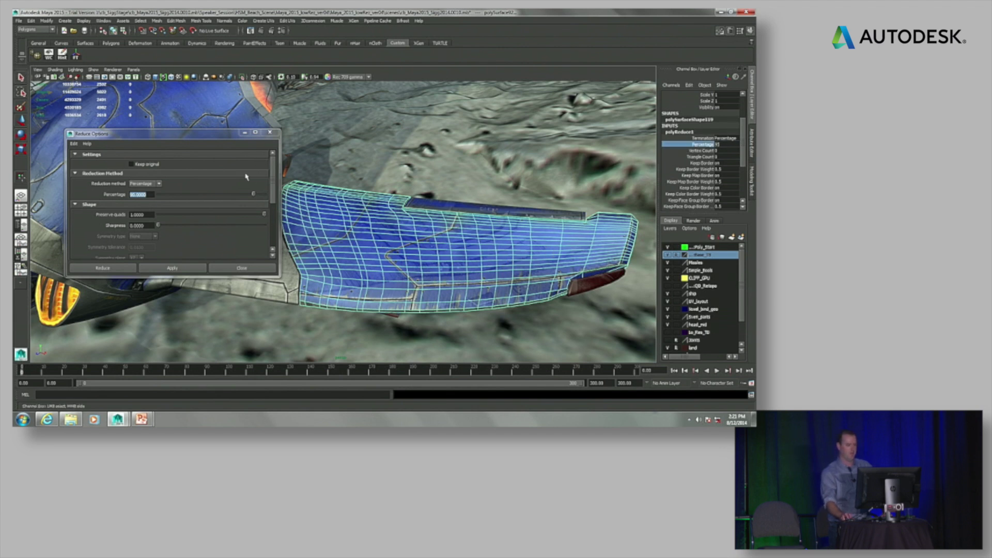
{"action": "left_click", "coordinate": [242, 268]}
- Select the grey metal panel at the wing root and inspect its dense mesh up close
{"action": "left_click_drag", "start_coordinate": [325, 255], "coordinate": [354, 151], "text": "alt"}
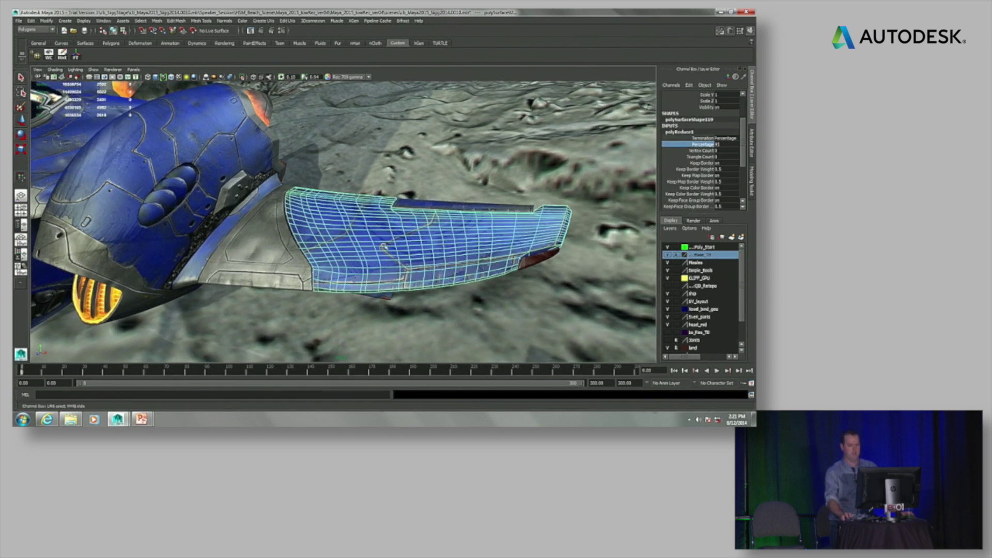
{"action": "left_click_drag", "start_coordinate": [298, 249], "coordinate": [396, 243], "text": "alt"}
{"action": "left_click", "coordinate": [126, 153], "text": "shift"}
{"action": "left_click", "coordinate": [393, 233]}
{"action": "right_click_drag", "start_coordinate": [355, 288], "coordinate": [443, 312], "text": "alt"}
{"action": "left_click_drag", "start_coordinate": [443, 312], "coordinate": [412, 284], "text": "alt"}
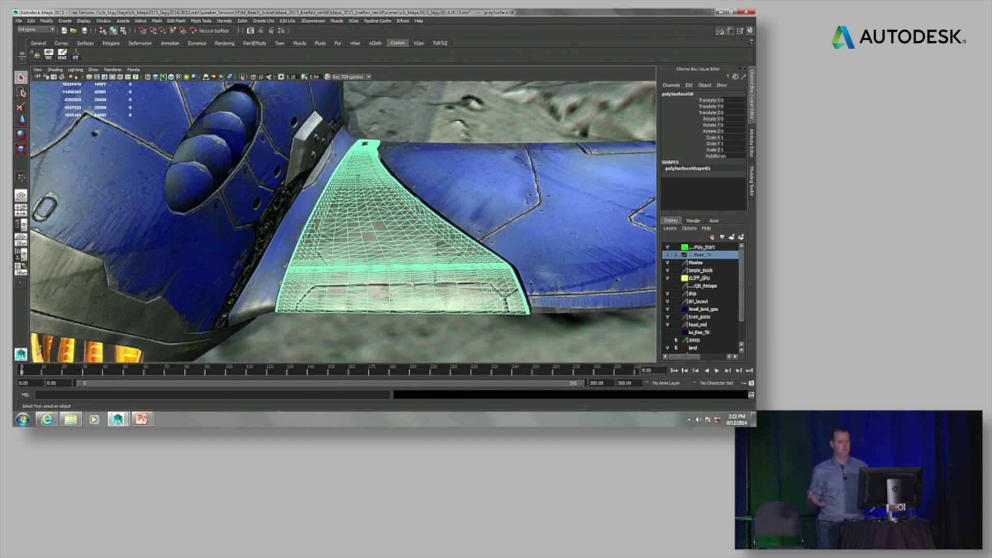
{"action": "left_click_drag", "start_coordinate": [320, 248], "coordinate": [369, 237], "text": "alt"}
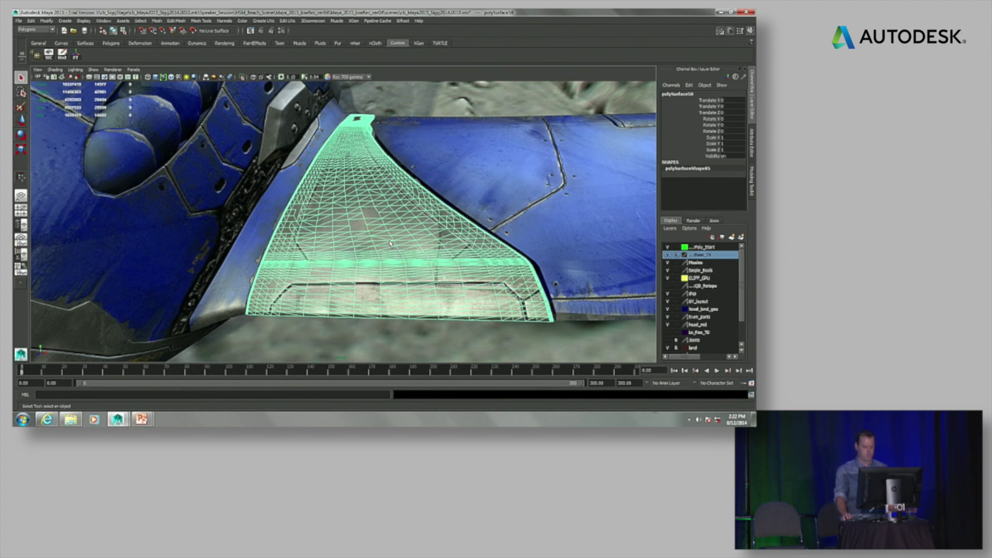
{"action": "left_click_drag", "start_coordinate": [390, 244], "coordinate": [408, 235], "text": "alt"}
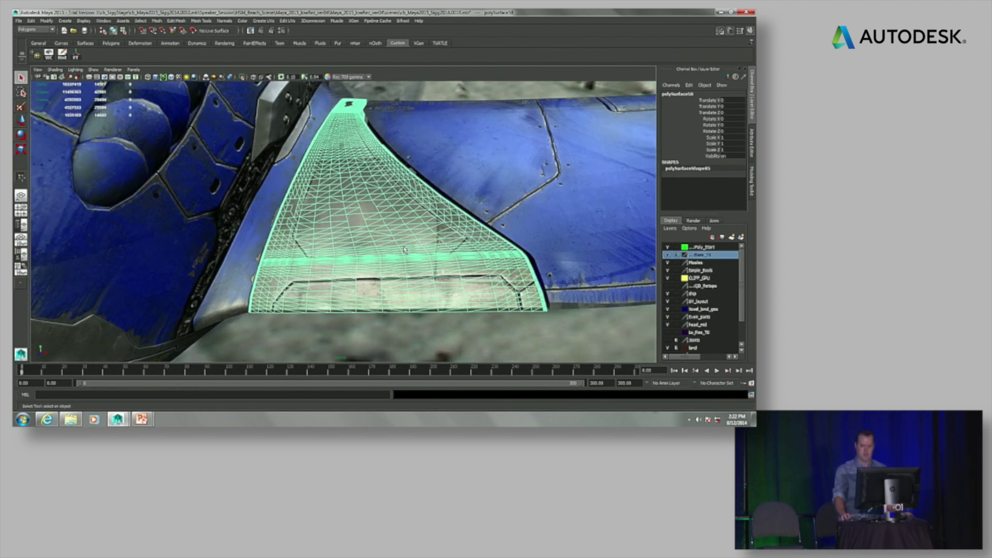
- Open the Modeling Toolkit and make the selected grey wing-root panel a live surface for Quad Draw
{"action": "left_click", "coordinate": [754, 174]}
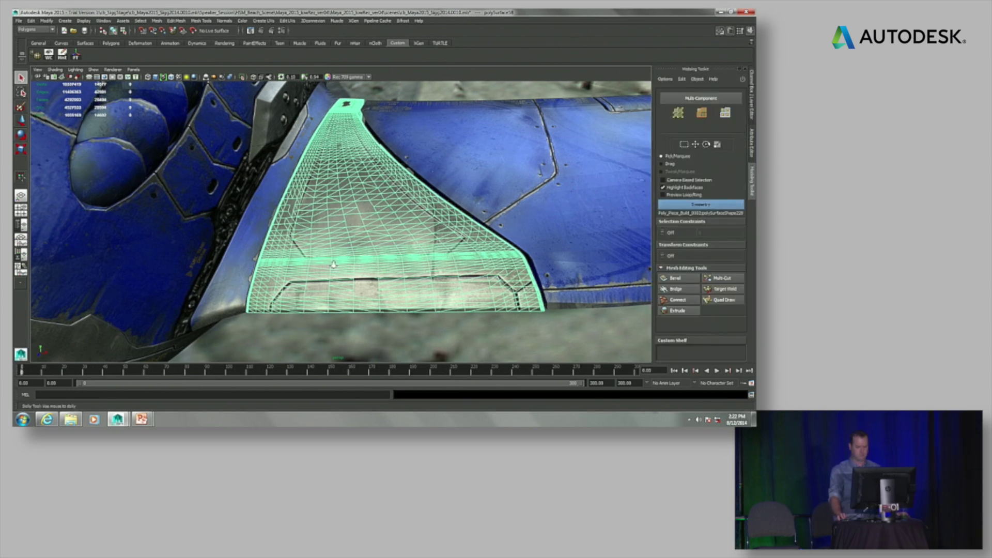
{"action": "scroll", "coordinate": [333, 264], "scroll_direction": "up", "scroll_amount": 5}
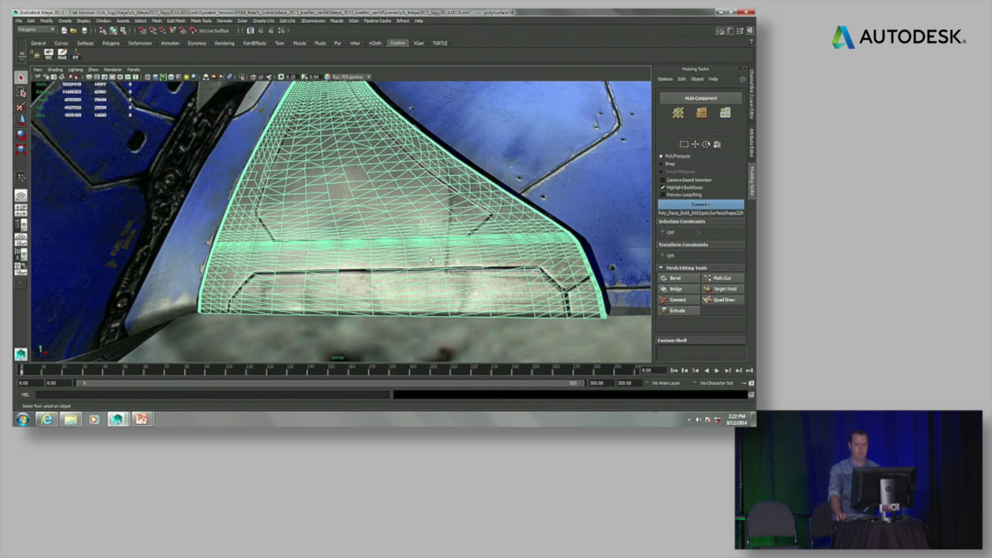
{"action": "left_click_drag", "start_coordinate": [420, 252], "coordinate": [367, 254], "text": "alt"}
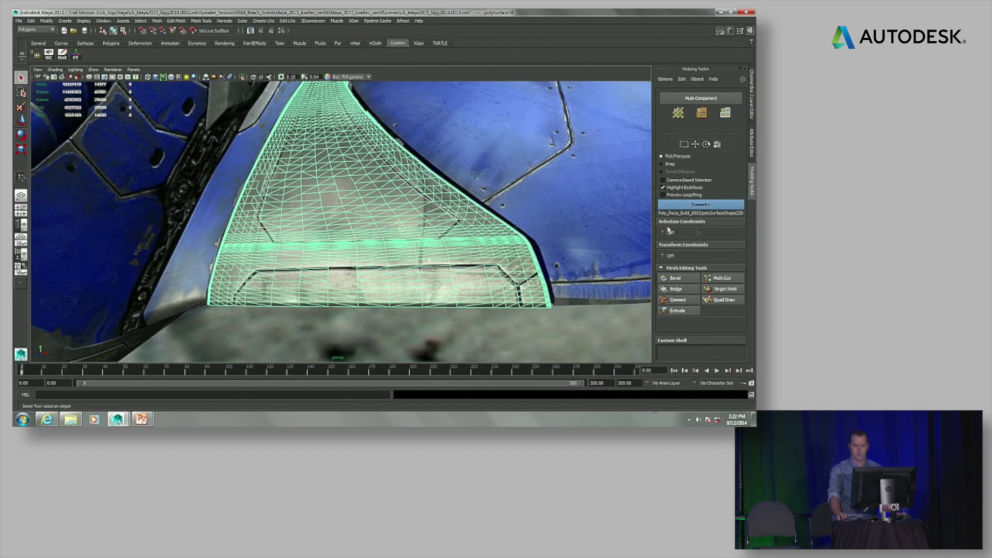
{"action": "left_click", "coordinate": [720, 301]}
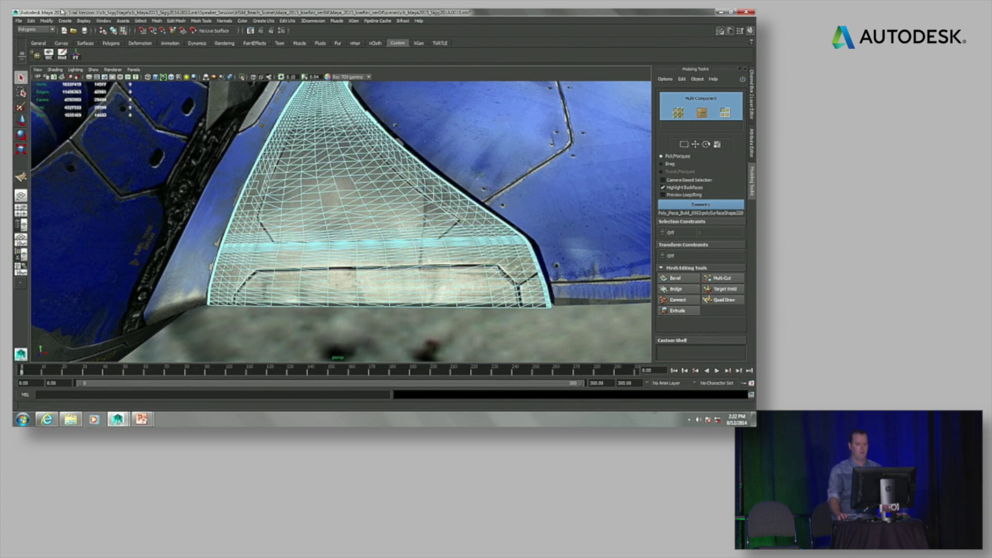
{"action": "key", "text": "F8"}
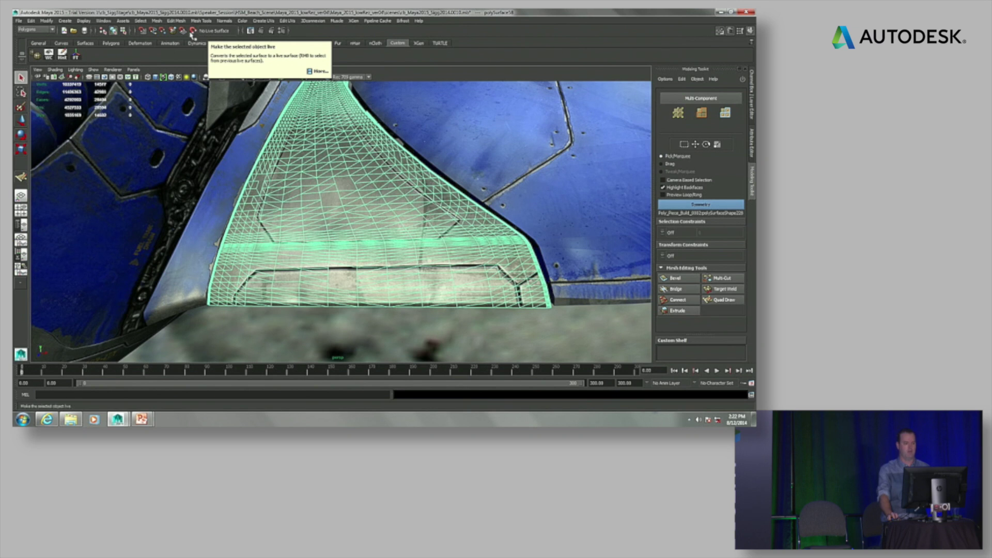
{"action": "left_click", "coordinate": [193, 31]}
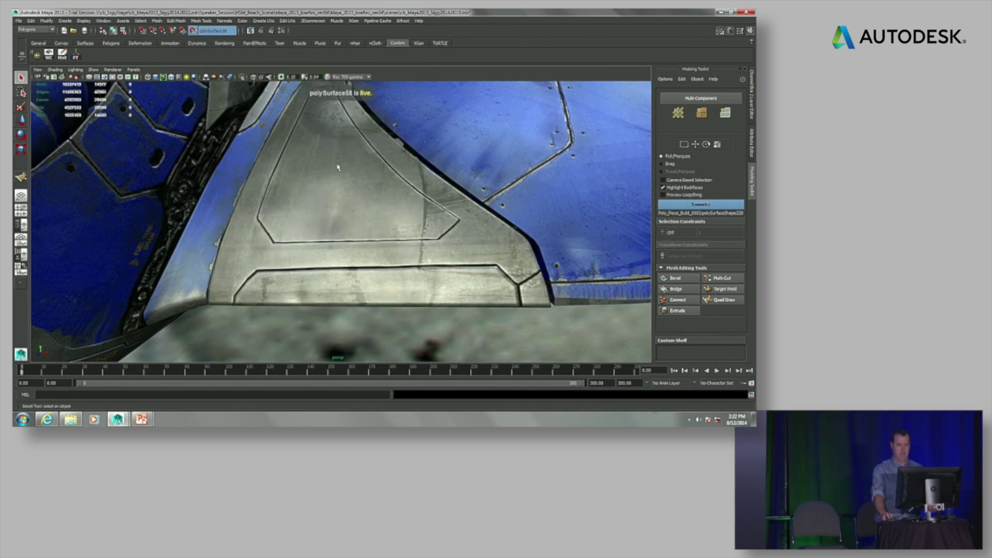
{"action": "left_click", "coordinate": [352, 217]}
{"action": "left_click_drag", "start_coordinate": [356, 220], "coordinate": [531, 294], "text": "alt"}
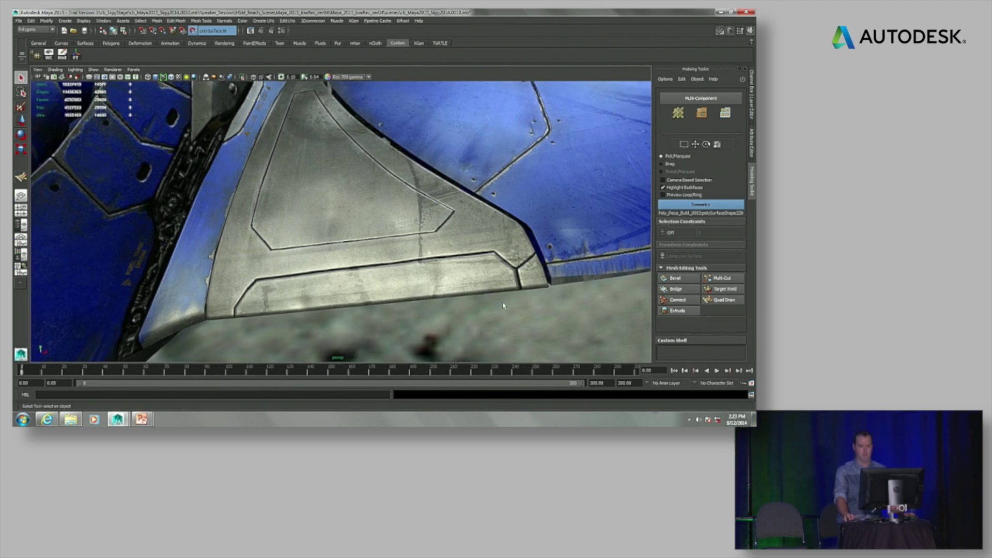
- Place two rows of Quad Draw points across the grey wing-root panel and fill them into a continuous strip of quads
{"action": "right_click_drag", "start_coordinate": [531, 294], "coordinate": [603, 281], "text": "shift"}
{"action": "left_click_drag", "start_coordinate": [603, 281], "coordinate": [280, 247], "text": "alt"}
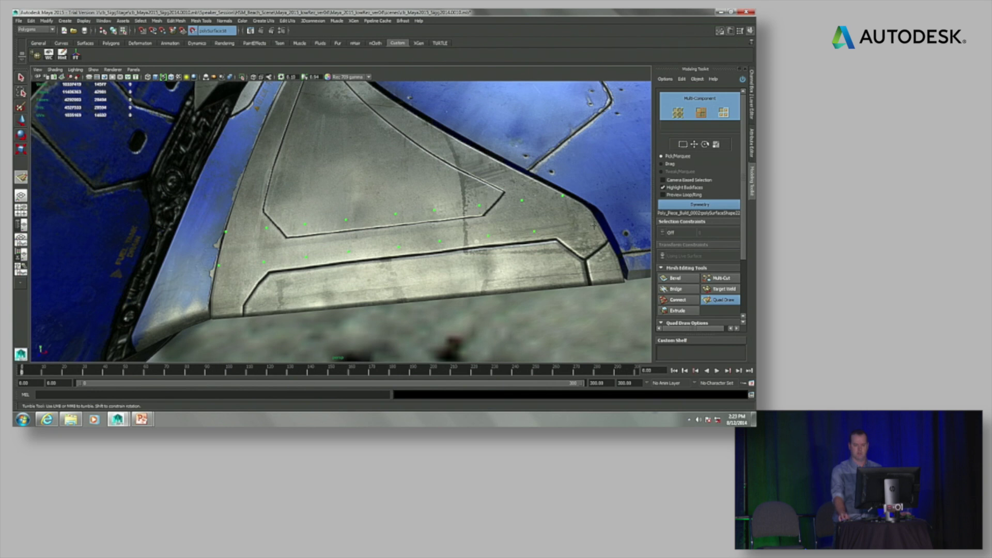
{"action": "left_click", "coordinate": [243, 246], "text": "shift"}
{"action": "left_click", "coordinate": [290, 243], "text": "shift"}
{"action": "left_click", "coordinate": [325, 239], "text": "shift"}
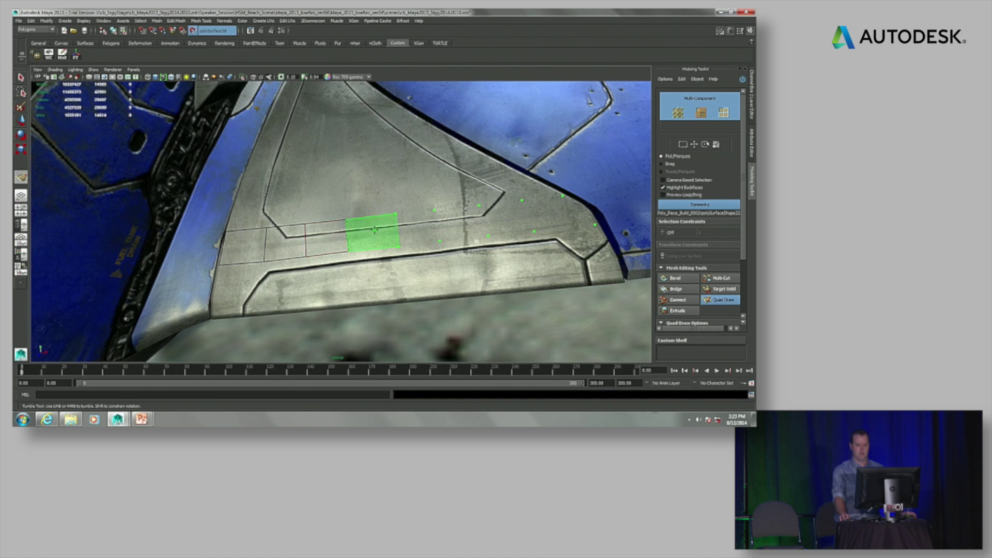
{"action": "left_click", "coordinate": [375, 232], "text": "shift"}
{"action": "left_click", "coordinate": [417, 227], "text": "shift"}
{"action": "left_click", "coordinate": [461, 222], "text": "shift"}
{"action": "left_click", "coordinate": [505, 217], "text": "shift"}
{"action": "left_click", "coordinate": [560, 217], "text": "shift"}
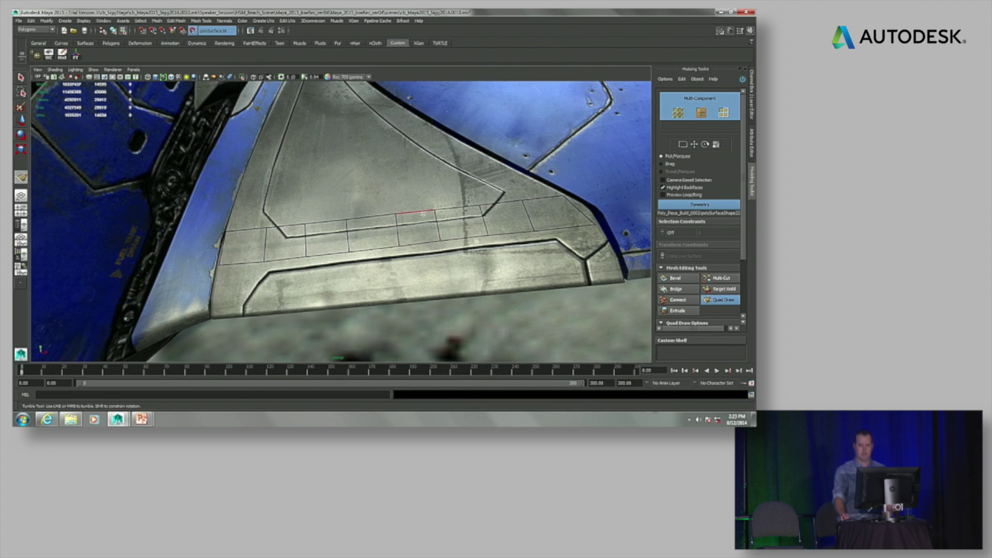
- Try tweaking the upper edge of a quad in the middle of the strip and undo the tweak
{"action": "left_click_drag", "start_coordinate": [425, 218], "coordinate": [422, 221], "text": "shift"}
{"action": "key", "text": "ctrl+z"}
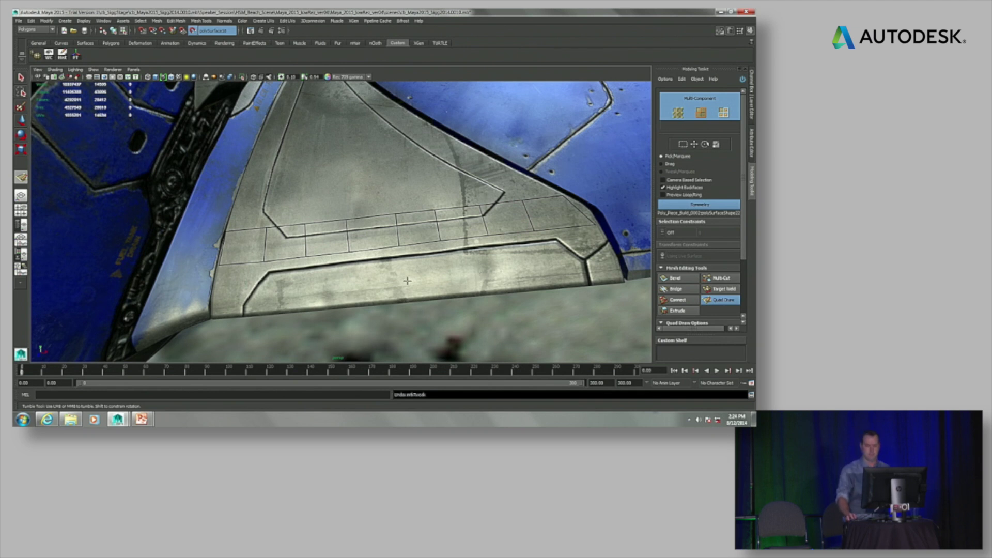
- Add Quad Draw points near the panel's rear edge and fill two quads below the strip's end nearest the engine
{"action": "left_click", "coordinate": [215, 295]}
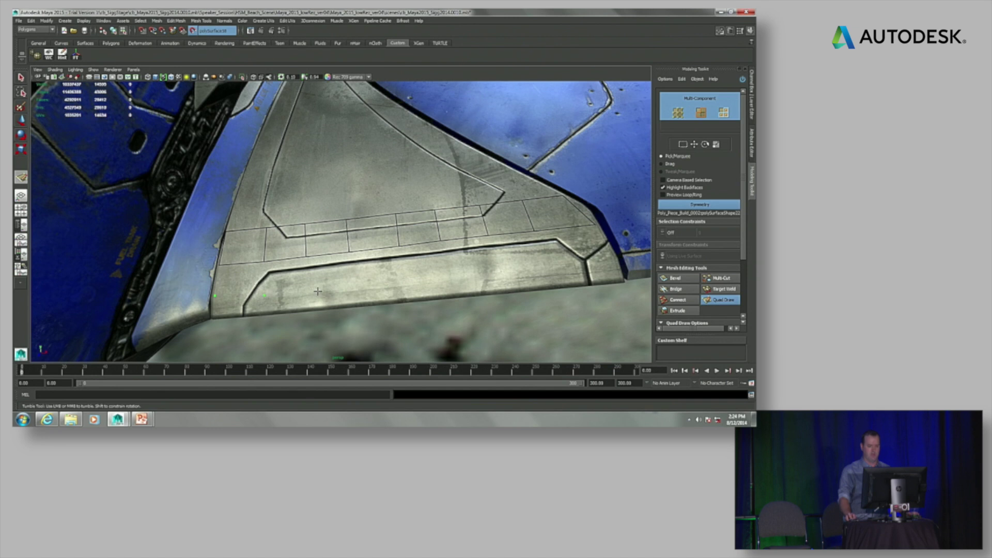
{"action": "left_click", "coordinate": [292, 279], "text": "shift"}
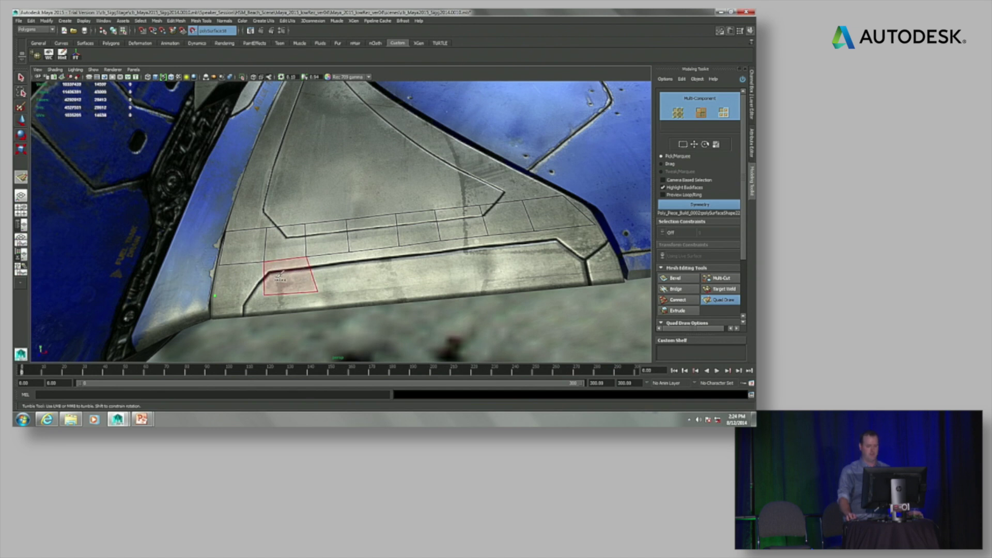
{"action": "left_click", "coordinate": [247, 274], "text": "shift"}
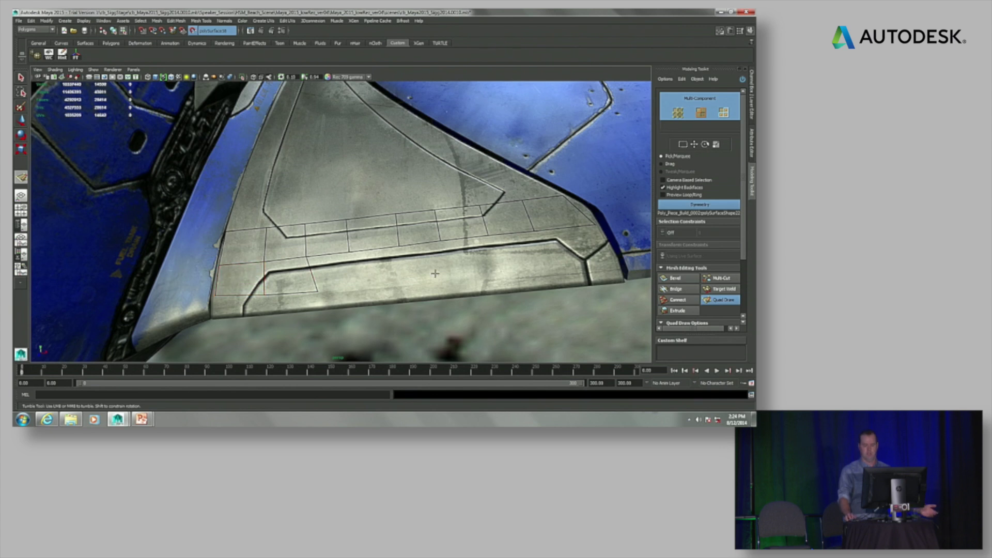
- Insert edge loops lengthwise through the quad strip and crosswise through the quads at its engine end
{"action": "scroll", "coordinate": [434, 268], "scroll_direction": "down", "scroll_amount": 2}
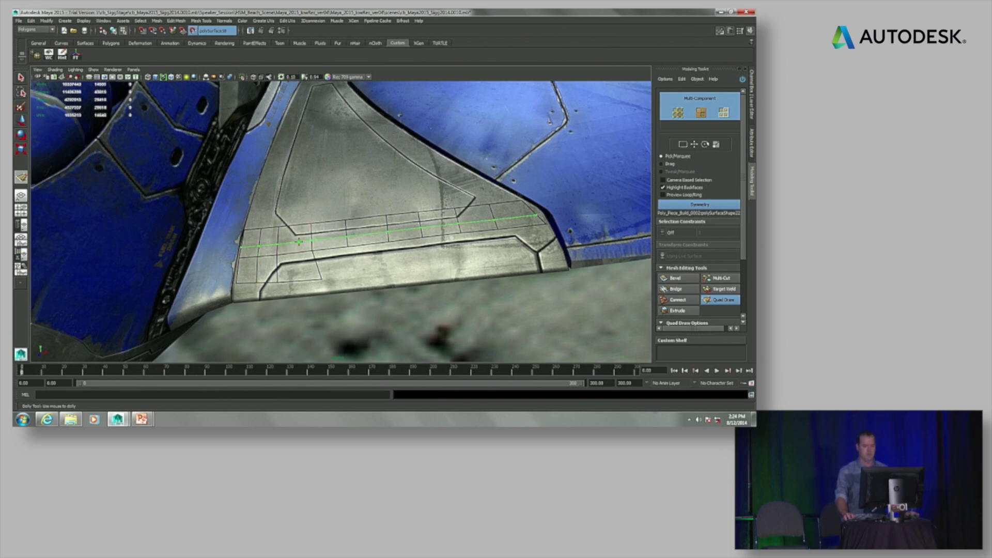
{"action": "left_click", "coordinate": [341, 238], "text": "ctrl"}
{"action": "left_click", "coordinate": [297, 258], "text": "ctrl"}
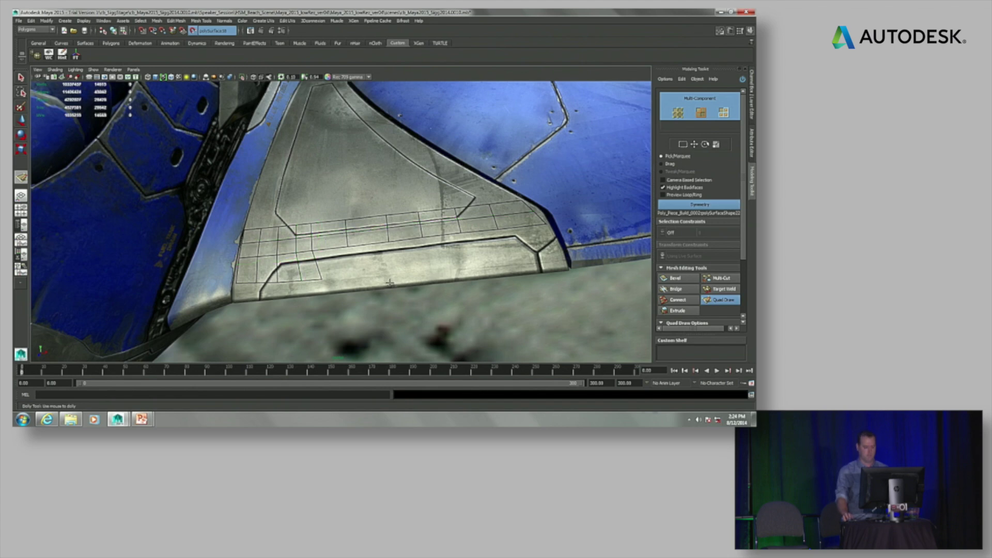
- Leave the wing close-up and examine the surrounding landscape and rock formations, ending on the white untextured cliff
{"action": "scroll", "coordinate": [387, 282], "scroll_direction": "down", "scroll_amount": 3}
{"action": "middle_click_drag", "start_coordinate": [387, 283], "coordinate": [389, 273], "text": "alt"}
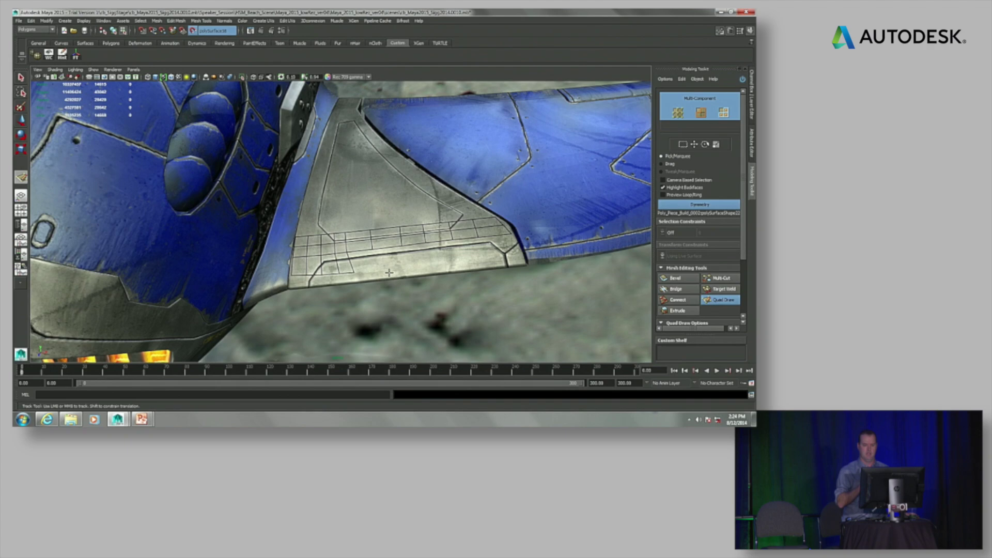
{"action": "scroll", "coordinate": [389, 272], "scroll_direction": "down", "scroll_amount": 10}
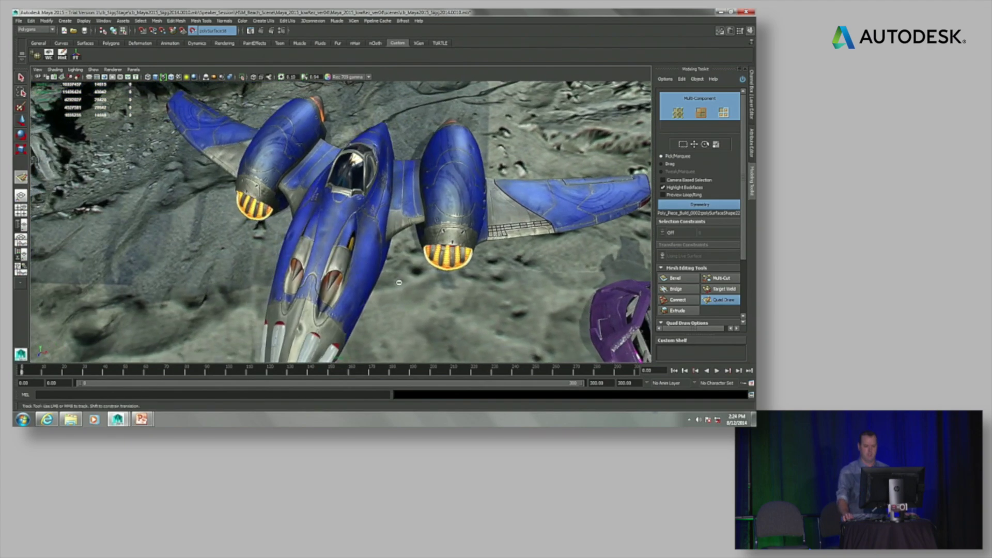
{"action": "left_click_drag", "start_coordinate": [266, 298], "coordinate": [326, 311], "text": "alt"}
{"action": "scroll", "coordinate": [326, 311], "scroll_direction": "up", "scroll_amount": 10}
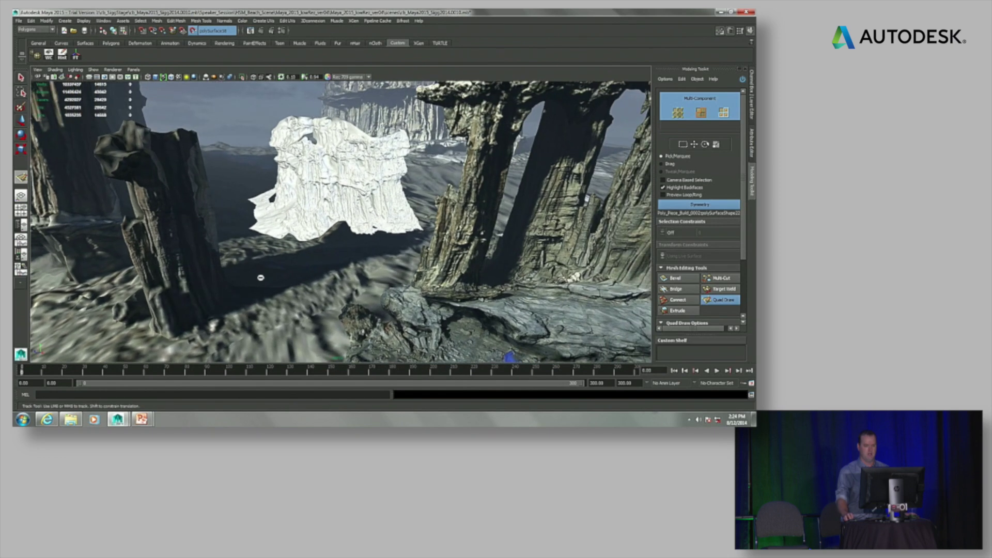
{"action": "scroll", "coordinate": [298, 269], "scroll_direction": "down", "scroll_amount": 8}
{"action": "left_click_drag", "start_coordinate": [297, 269], "coordinate": [328, 275], "text": "alt"}
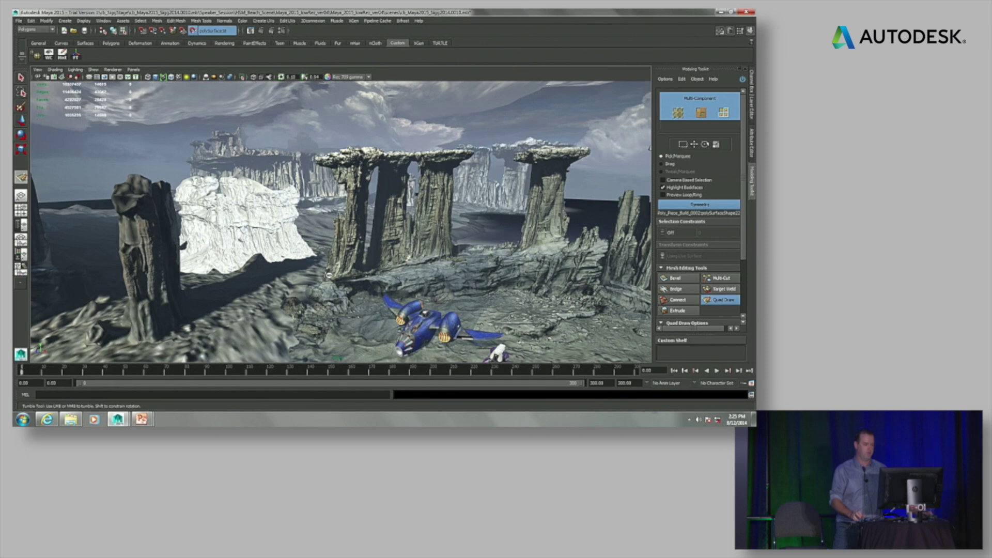
{"action": "right_click_drag", "start_coordinate": [267, 238], "coordinate": [641, 284], "text": "alt"}
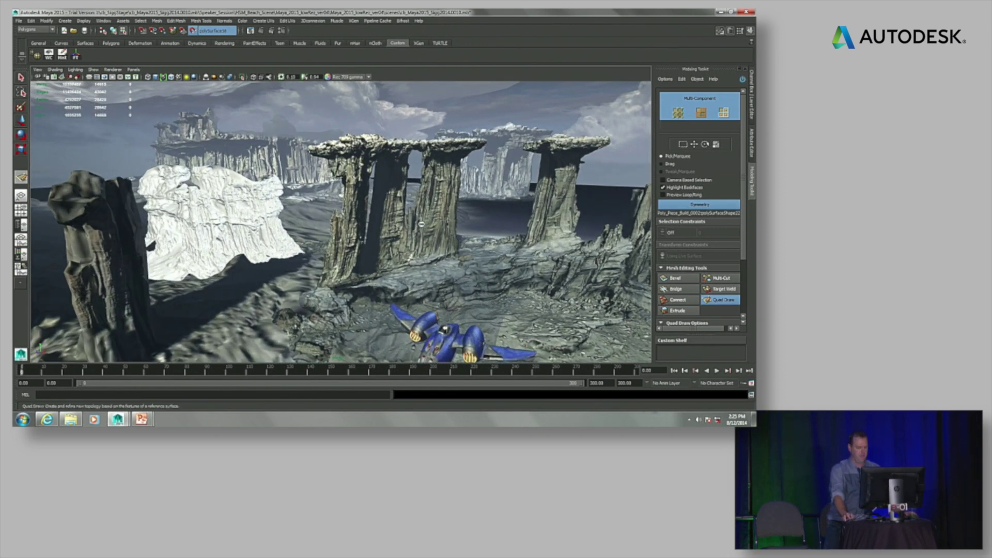
{"action": "right_click_drag", "start_coordinate": [259, 226], "coordinate": [279, 228], "text": "alt"}
{"action": "left_click_drag", "start_coordinate": [331, 227], "coordinate": [302, 232], "text": "alt"}
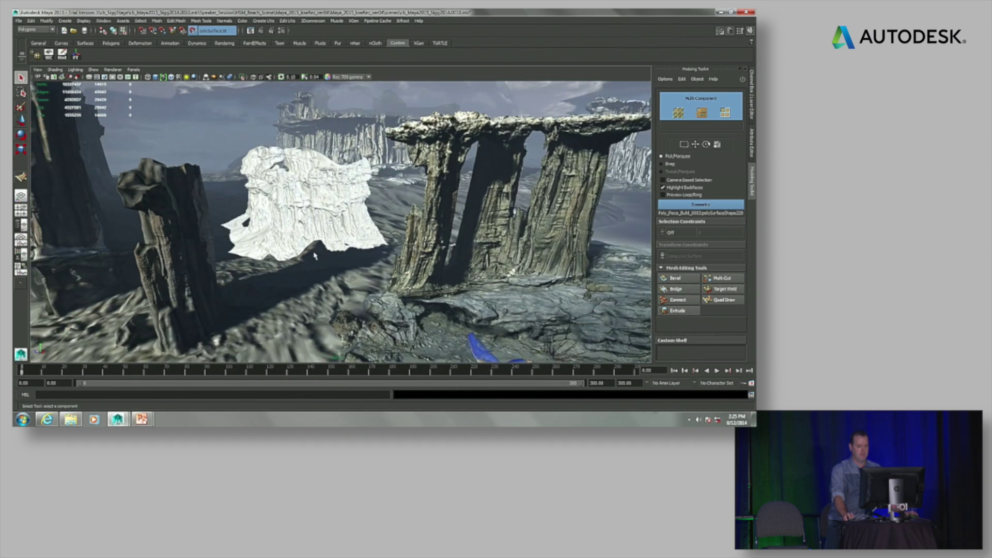
- Switch to object selection, select the white cliff mesh, and inspect it up close
{"action": "left_click", "coordinate": [365, 161]}
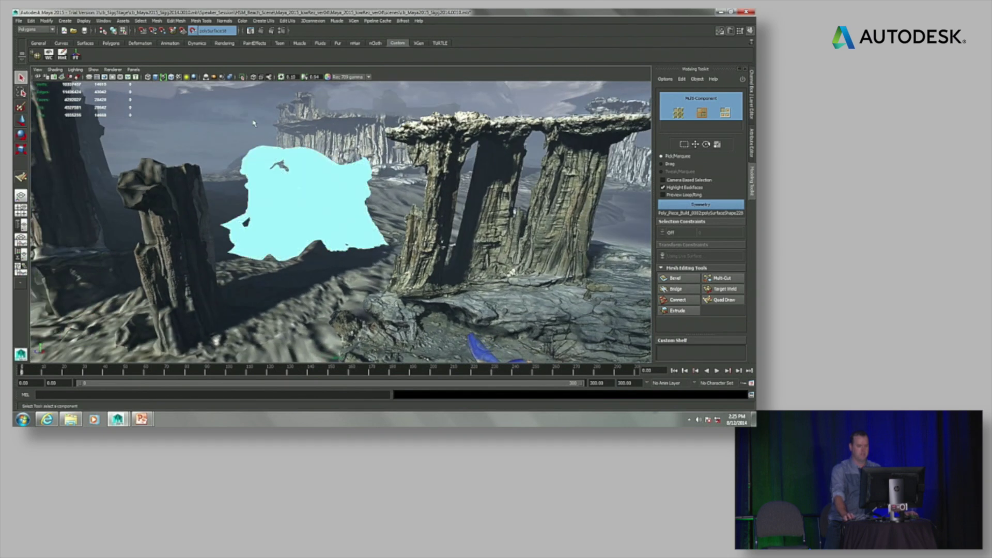
{"action": "scroll", "coordinate": [294, 166], "scroll_direction": "up", "scroll_amount": 2}
{"action": "left_click", "coordinate": [114, 31]}
{"action": "right_click_drag", "start_coordinate": [297, 229], "coordinate": [174, 239], "text": "alt"}
{"action": "left_click_drag", "start_coordinate": [173, 238], "coordinate": [355, 285], "text": "alt"}
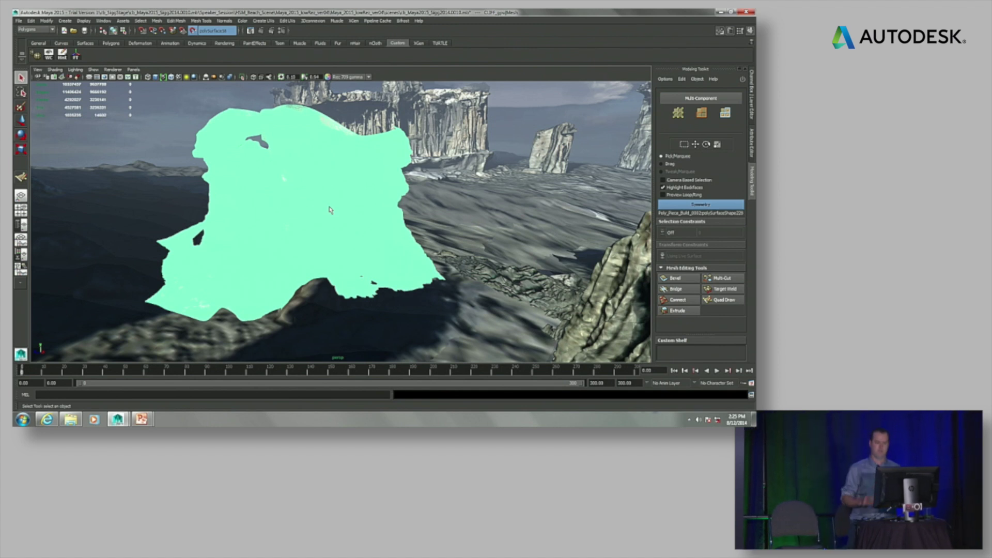
{"action": "right_click_drag", "start_coordinate": [330, 209], "coordinate": [358, 215], "text": "alt"}
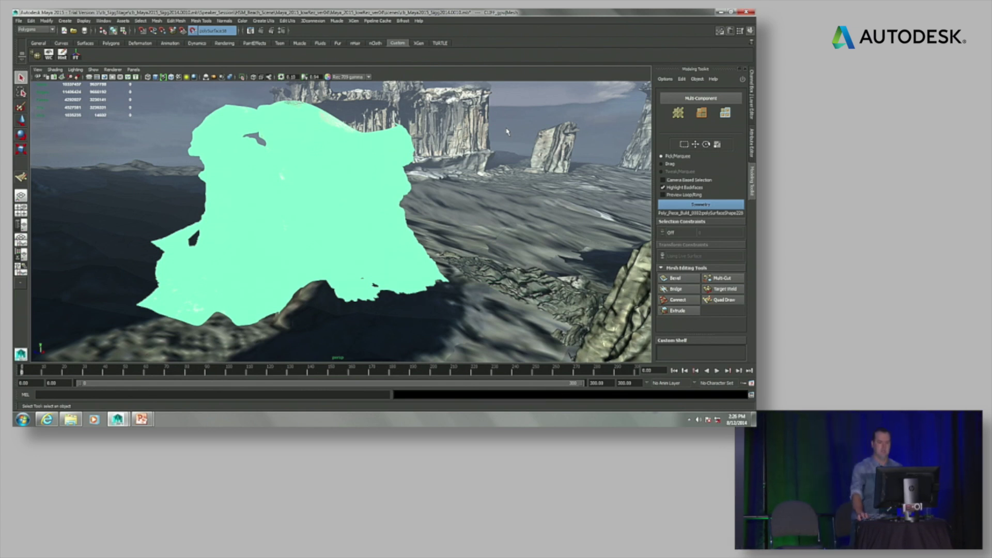
- Deselect the white cliff mesh and turn off the live surface
{"action": "left_click", "coordinate": [186, 94]}
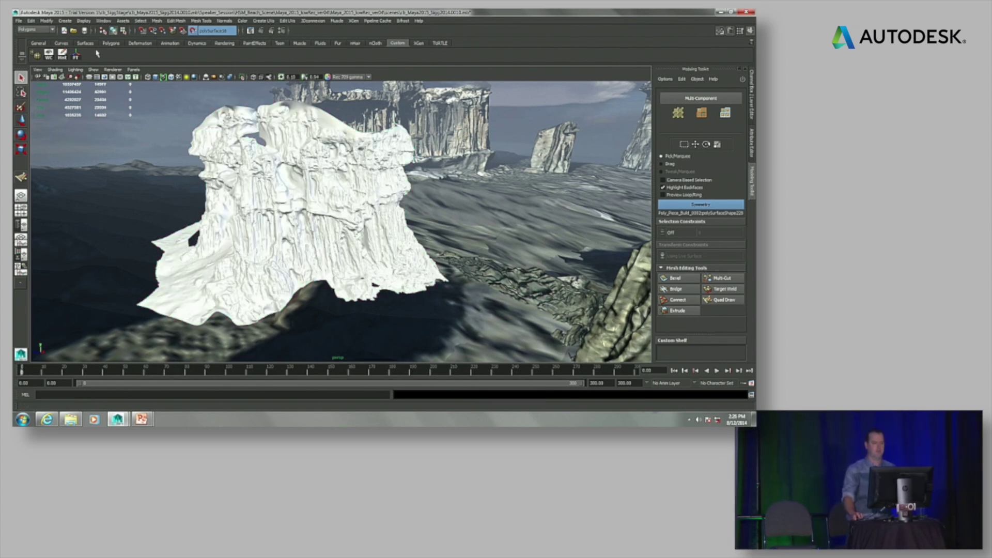
{"action": "left_click", "coordinate": [259, 77]}
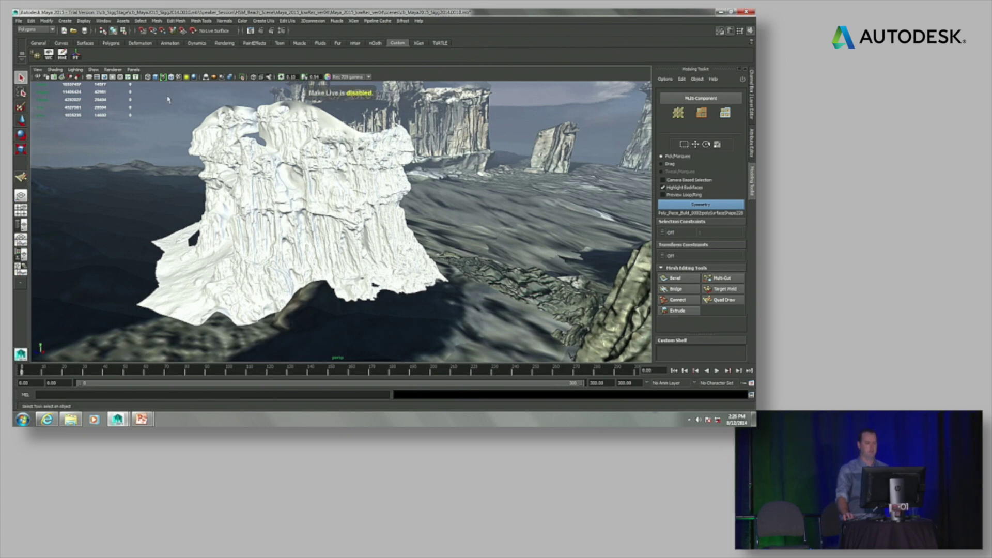
- Open the Game Exporter, review its Model and Animation Clips settings, and close it without exporting
{"action": "left_click", "coordinate": [19, 21]}
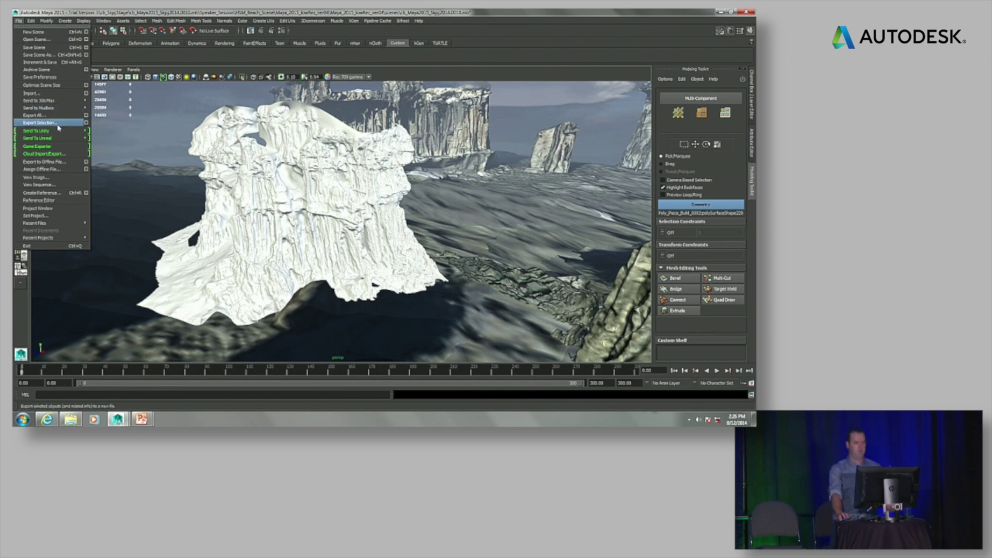
{"action": "mouse_move", "coordinate": [69, 132]}
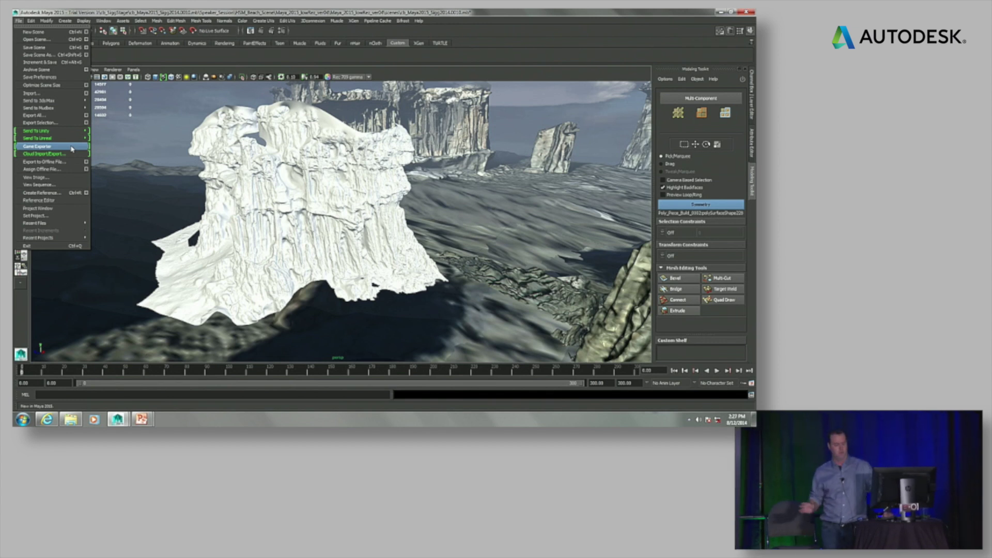
{"action": "left_click", "coordinate": [72, 149]}
{"action": "left_click_drag", "start_coordinate": [155, 132], "coordinate": [215, 131]}
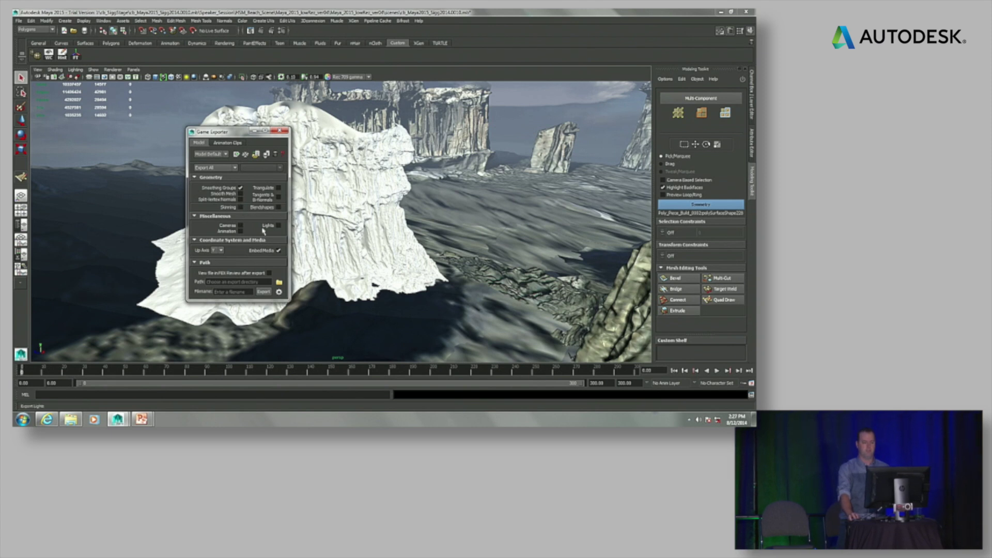
{"action": "left_click", "coordinate": [228, 143]}
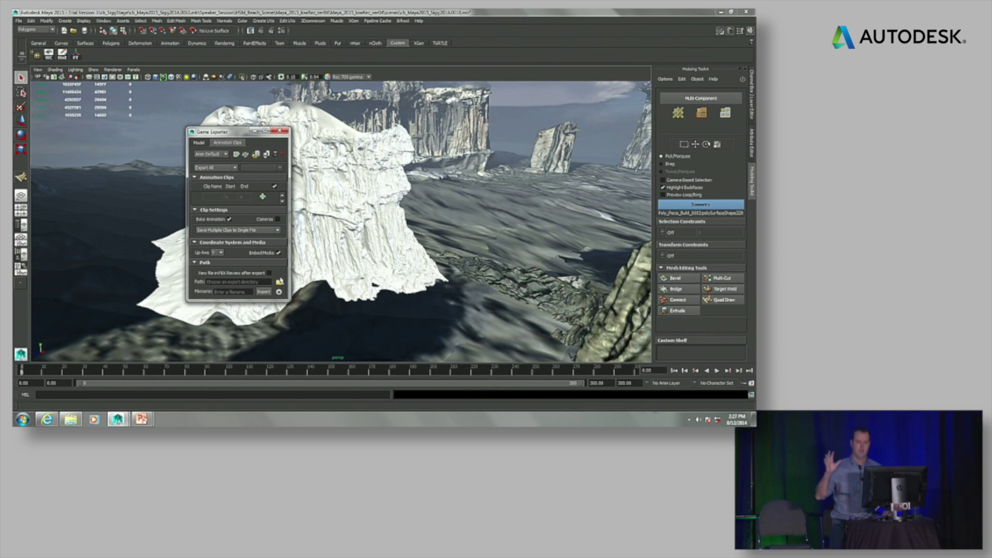
{"action": "left_click", "coordinate": [280, 132]}
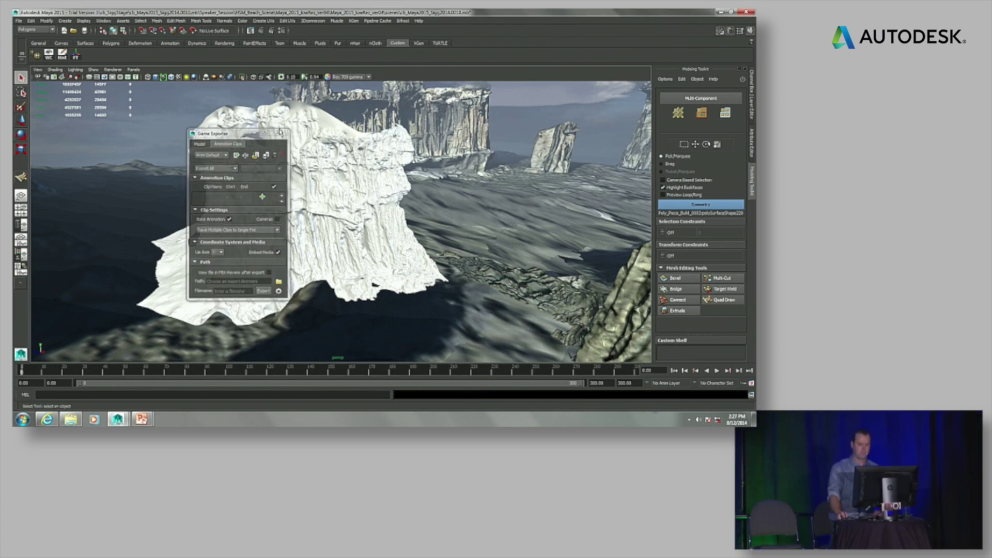
- Open Cloud Import/Export, review the A360, 123D and Dropbox pages, and close the window
{"action": "left_click", "coordinate": [23, 21]}
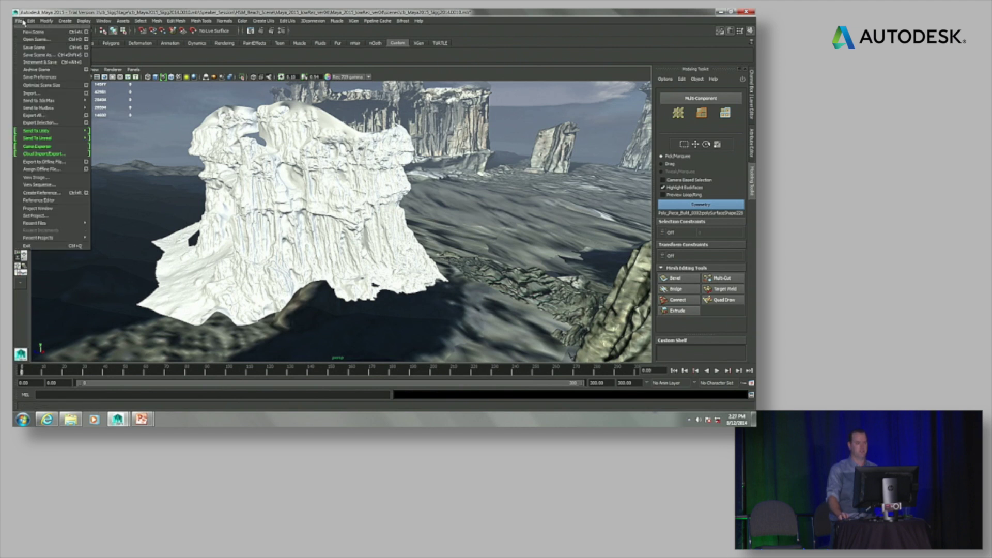
{"action": "left_click", "coordinate": [70, 154]}
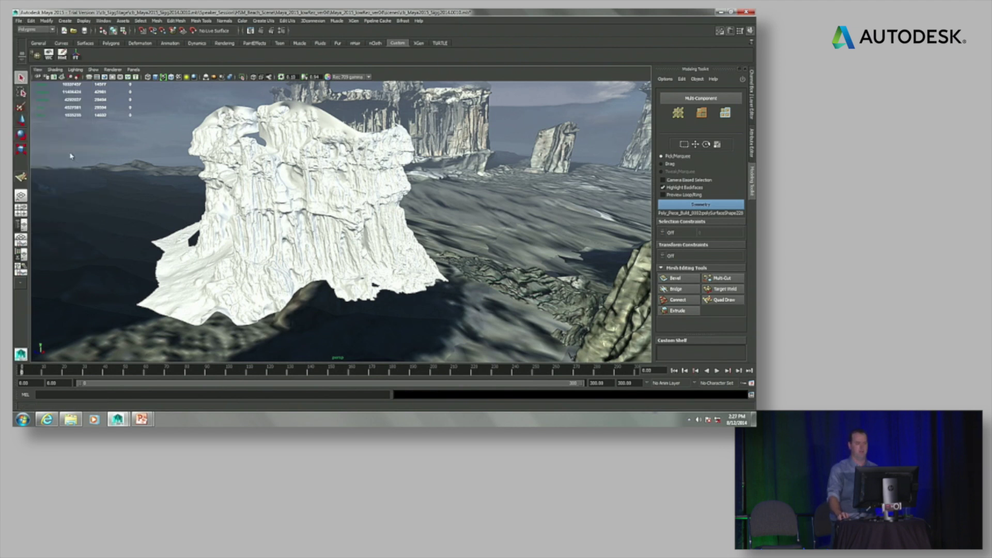
{"action": "left_click_drag", "start_coordinate": [146, 131], "coordinate": [169, 137]}
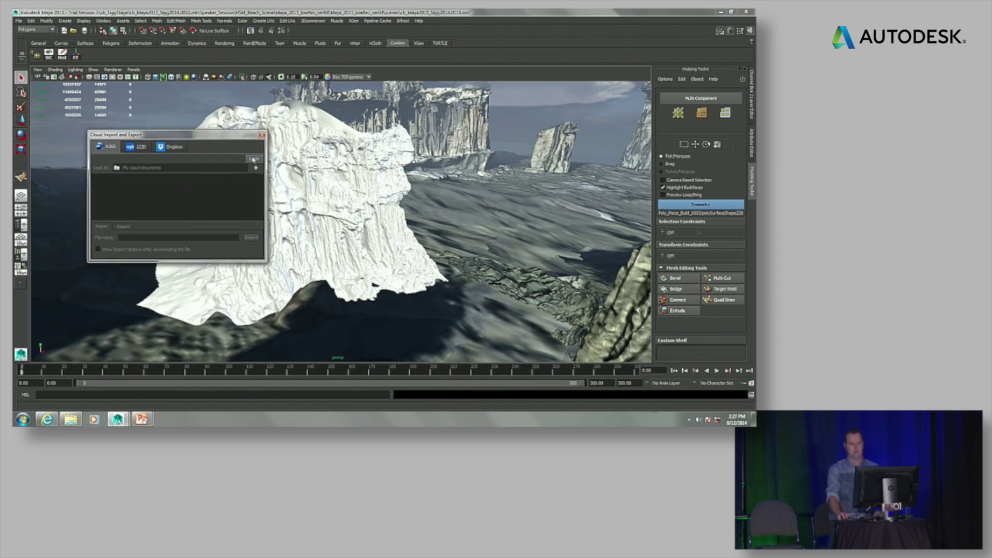
{"action": "left_click", "coordinate": [137, 147]}
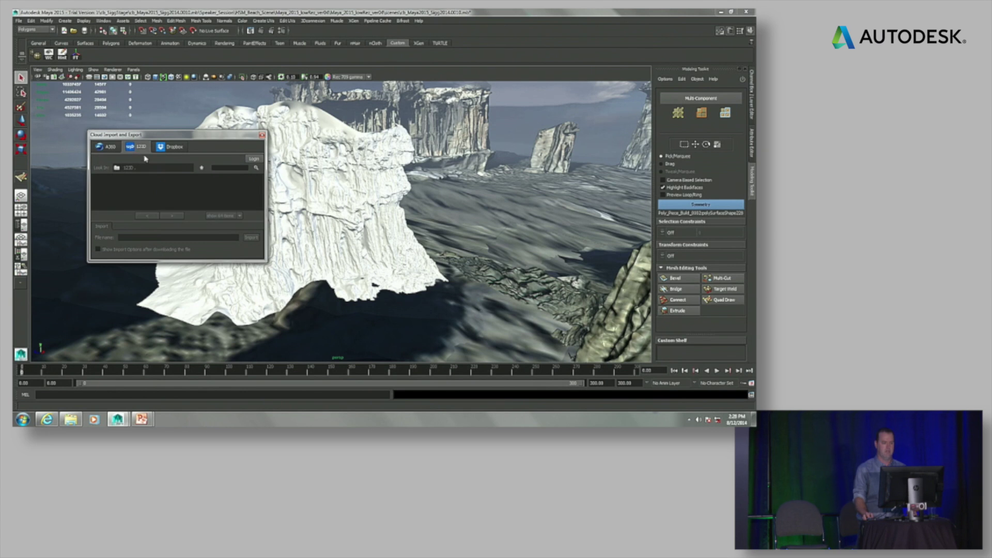
{"action": "left_click", "coordinate": [176, 148]}
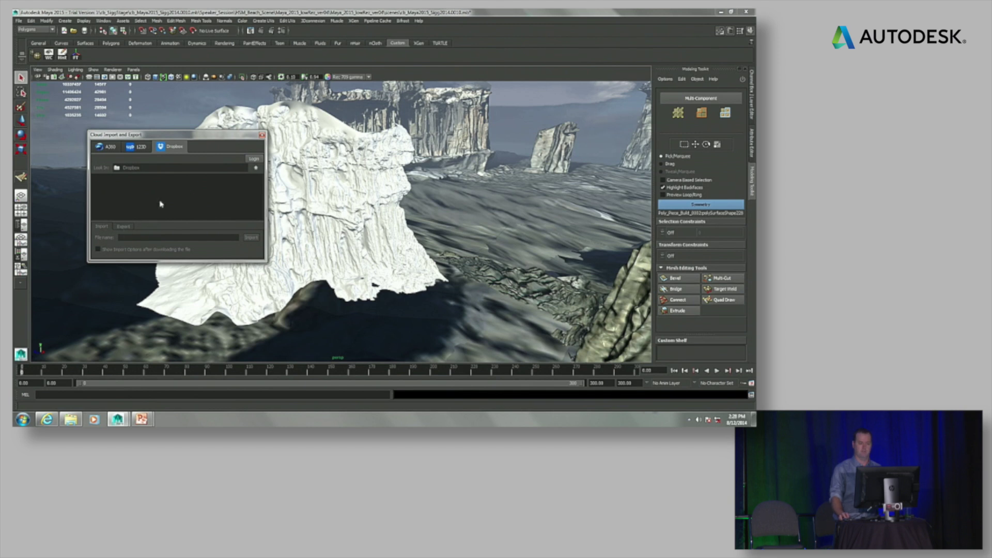
{"action": "left_click", "coordinate": [262, 135]}
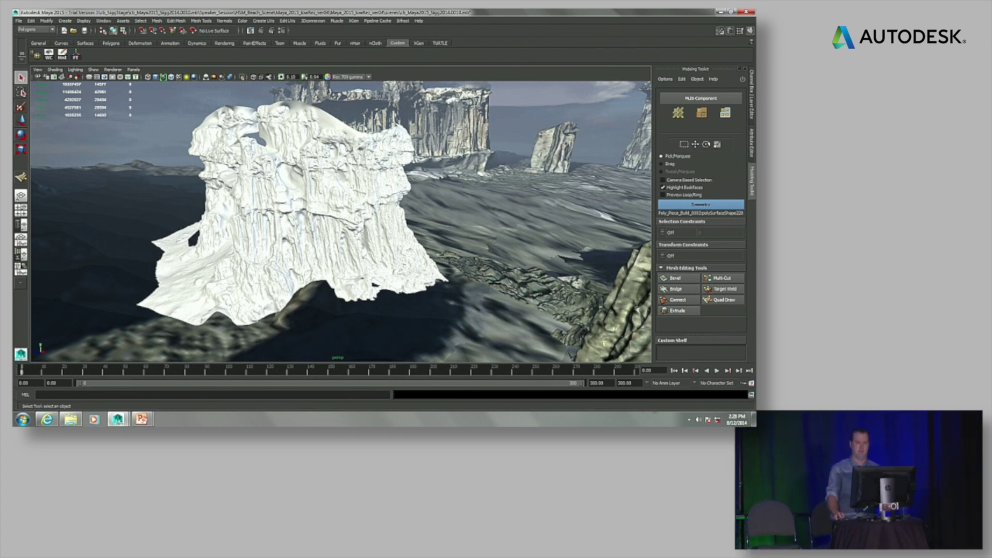
- Open the GPU Cache export options and review the settings down to File Format
{"action": "left_click", "coordinate": [381, 21]}
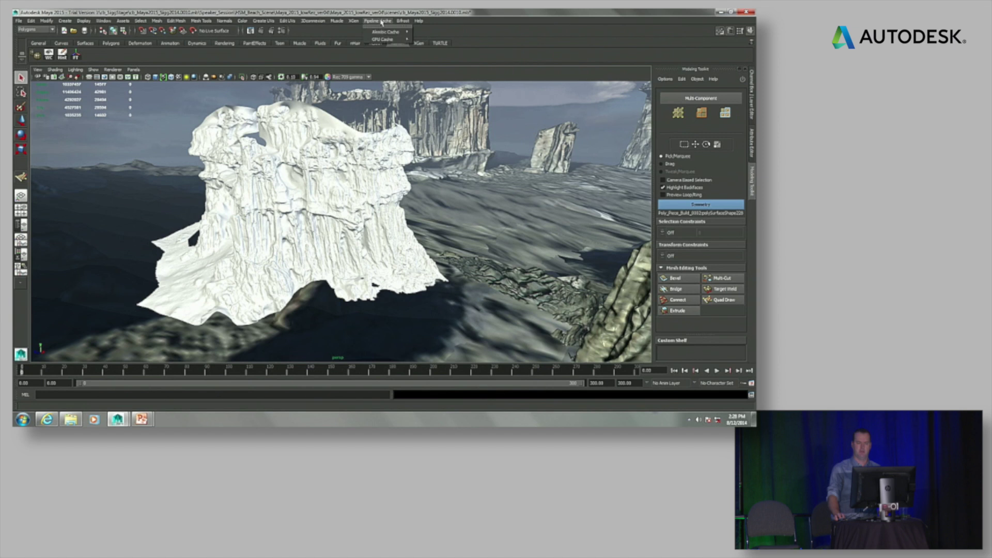
{"action": "mouse_move", "coordinate": [391, 33]}
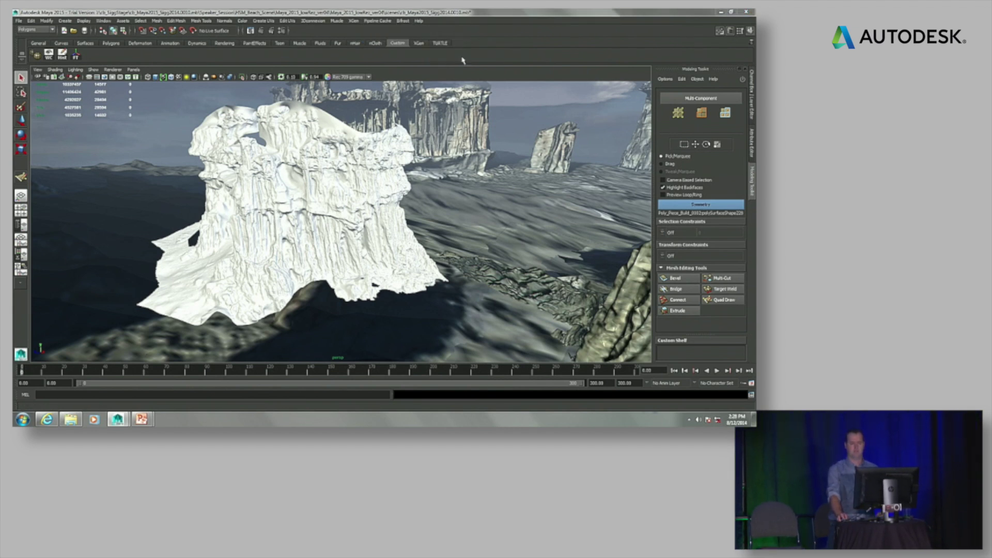
{"action": "left_click", "coordinate": [461, 58]}
{"action": "left_click_drag", "start_coordinate": [209, 137], "coordinate": [560, 114]}
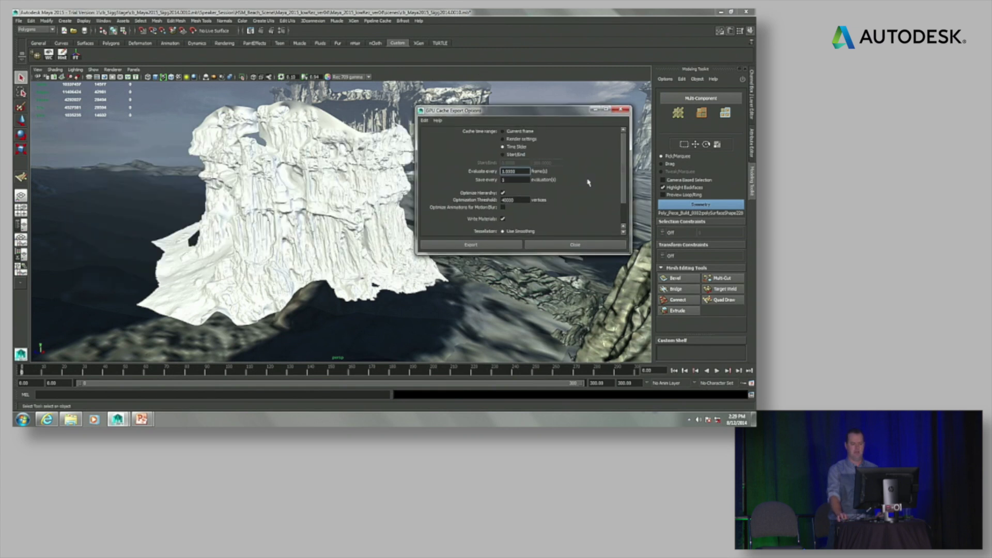
{"action": "scroll", "coordinate": [626, 178], "scroll_direction": "down", "scroll_amount": 2}
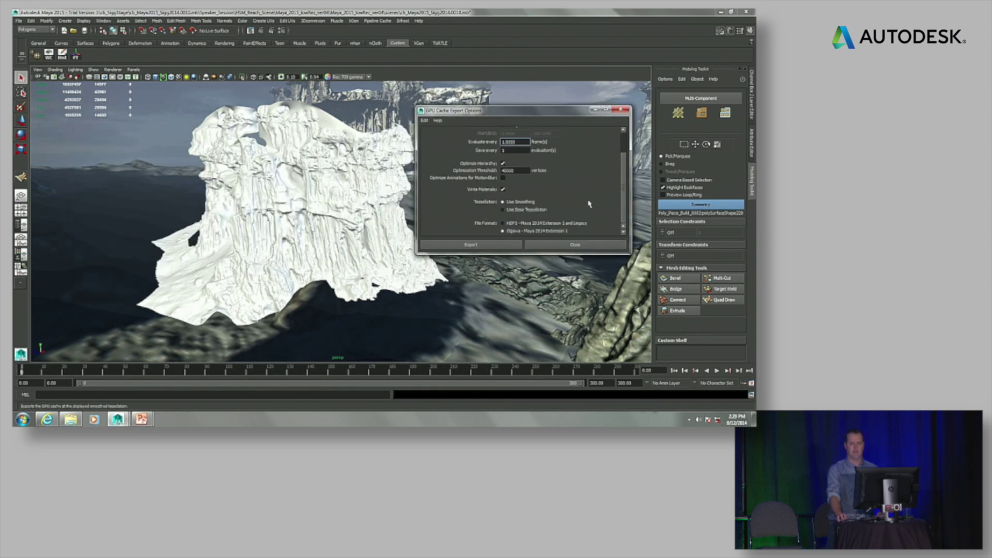
- Close the GPU Cache export options without exporting and make the white cliff mesh the live surface
{"action": "left_click", "coordinate": [620, 109]}
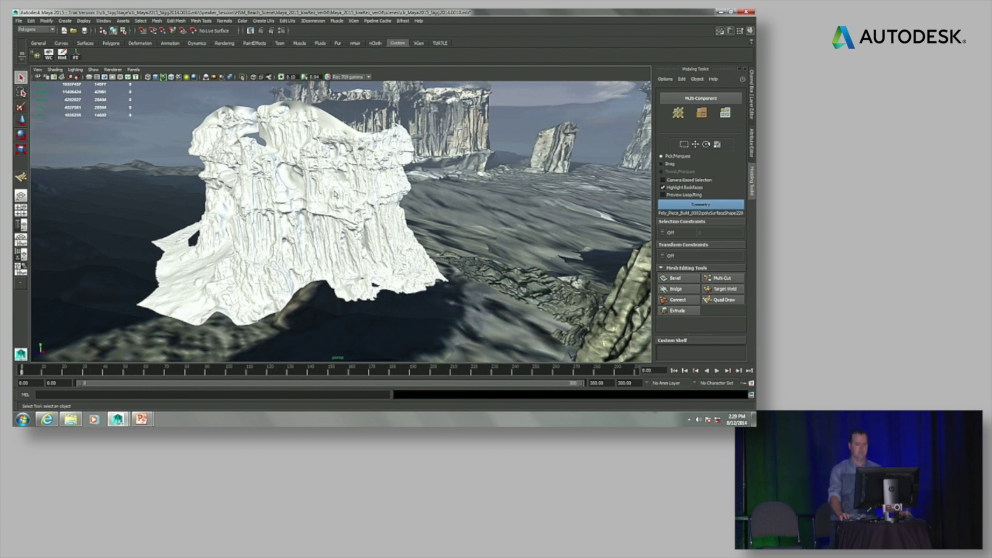
{"action": "left_click", "coordinate": [423, 242]}
{"action": "scroll", "coordinate": [415, 228], "scroll_direction": "up", "scroll_amount": 2}
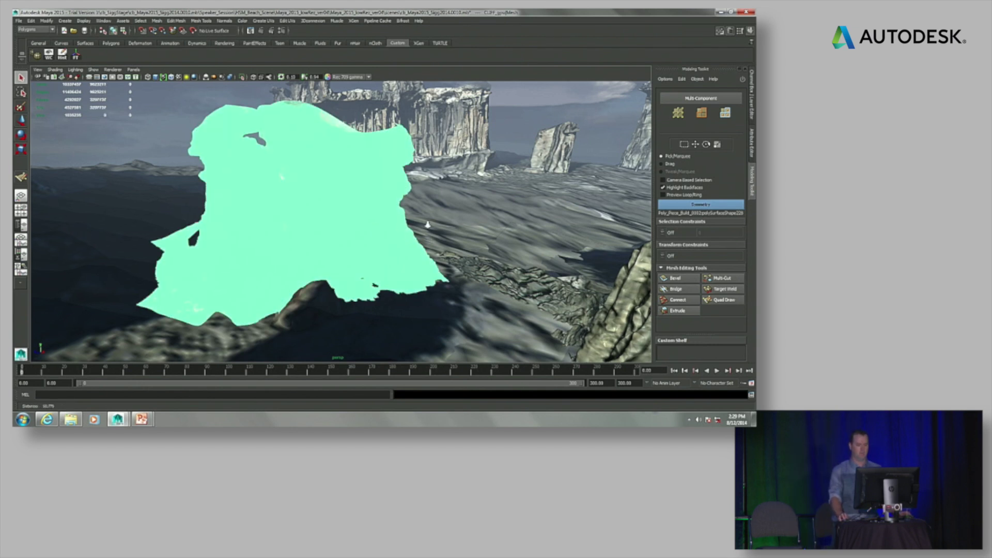
{"action": "scroll", "coordinate": [415, 221], "scroll_direction": "up", "scroll_amount": 3}
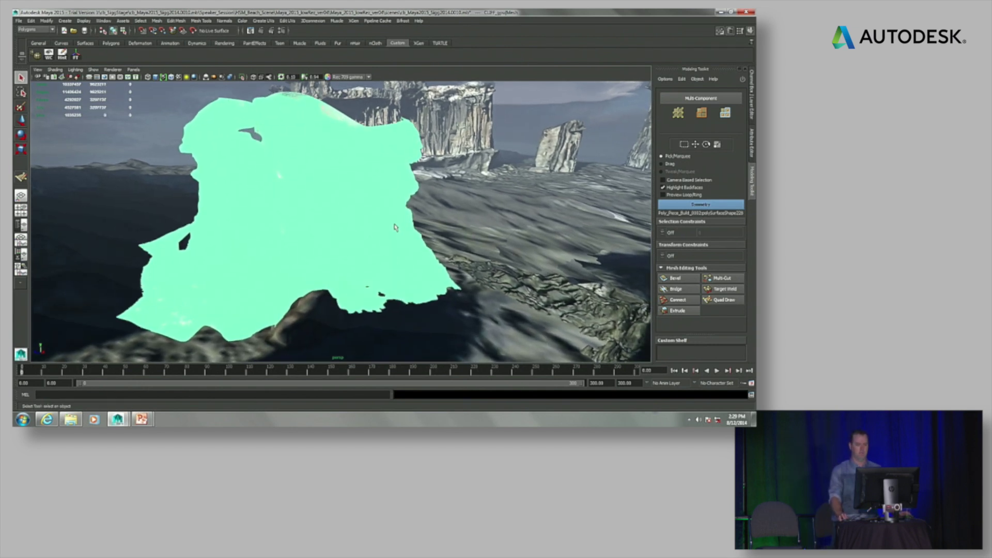
{"action": "left_click_drag", "start_coordinate": [404, 251], "coordinate": [399, 248], "text": "alt"}
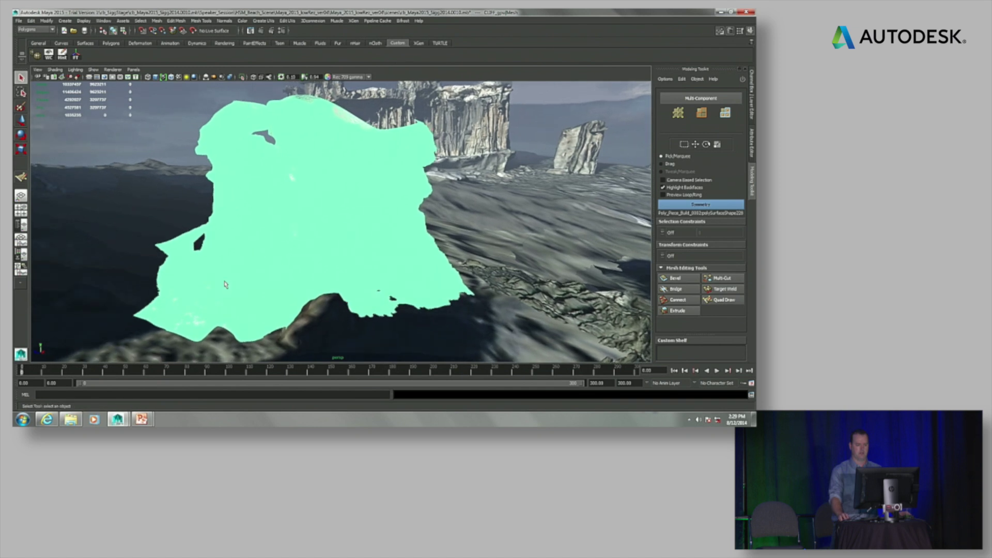
{"action": "left_click", "coordinate": [225, 284]}
{"action": "right_click_drag", "start_coordinate": [255, 279], "coordinate": [322, 208], "text": "alt"}
{"action": "left_click", "coordinate": [323, 216]}
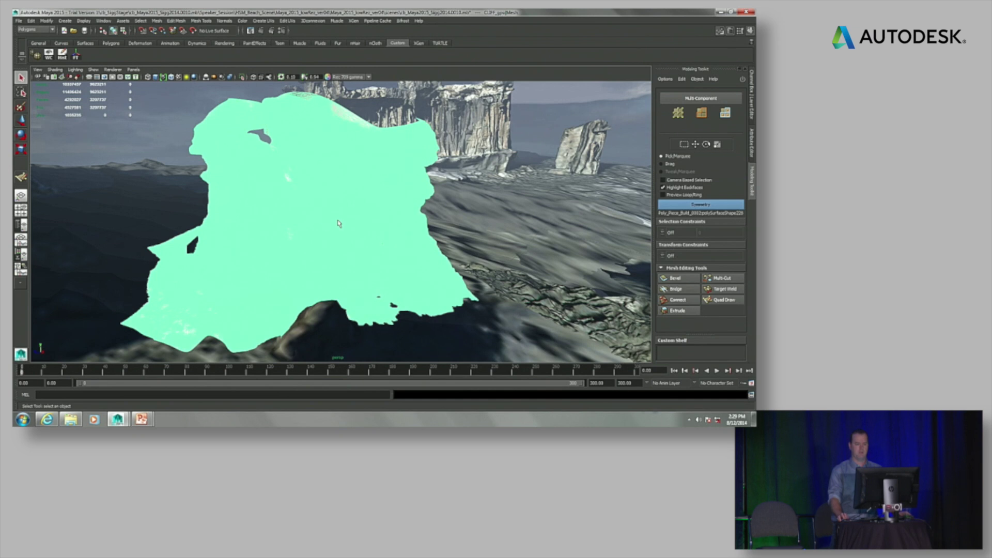
{"action": "left_click", "coordinate": [193, 31]}
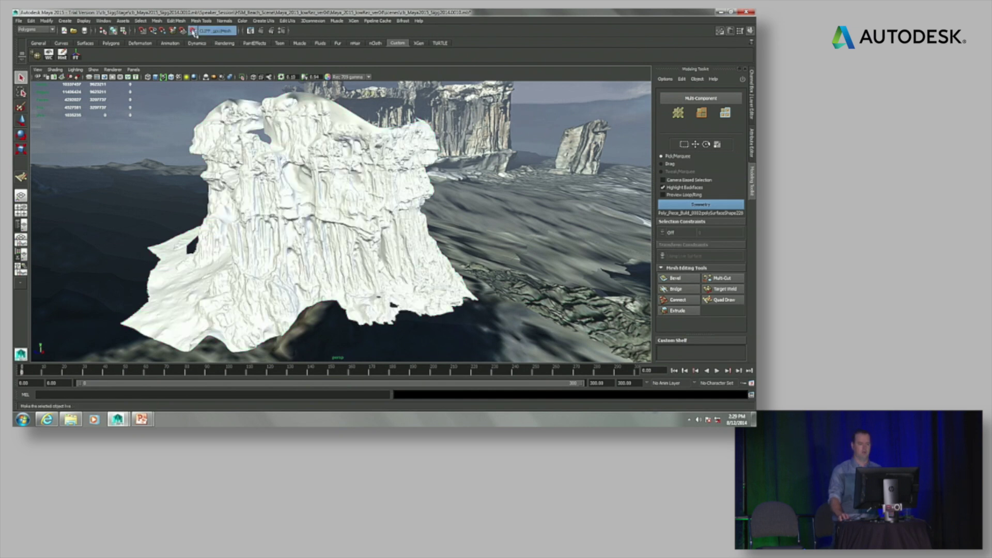
- Activate Quad Draw and draw a narrow vertical strip of quads down the face of the white cliff
{"action": "left_click", "coordinate": [720, 299]}
{"action": "middle_click_drag", "start_coordinate": [130, 227], "coordinate": [133, 223], "text": "alt"}
{"action": "right_click_drag", "start_coordinate": [161, 222], "coordinate": [327, 234], "text": "alt"}
{"action": "left_click_drag", "start_coordinate": [320, 234], "coordinate": [293, 231], "text": "alt"}
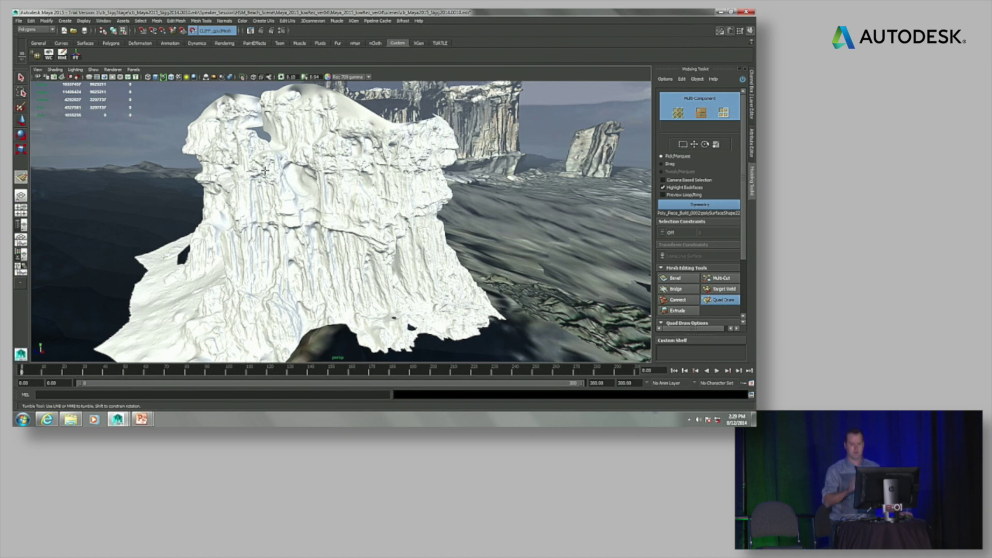
{"action": "left_click", "coordinate": [661, 163]}
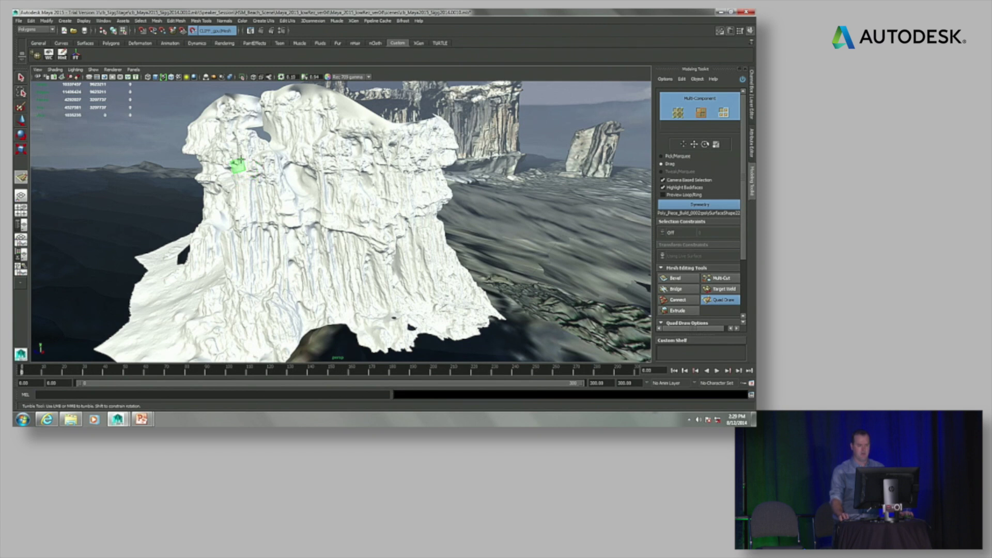
{"action": "left_click", "coordinate": [254, 178], "text": "shift"}
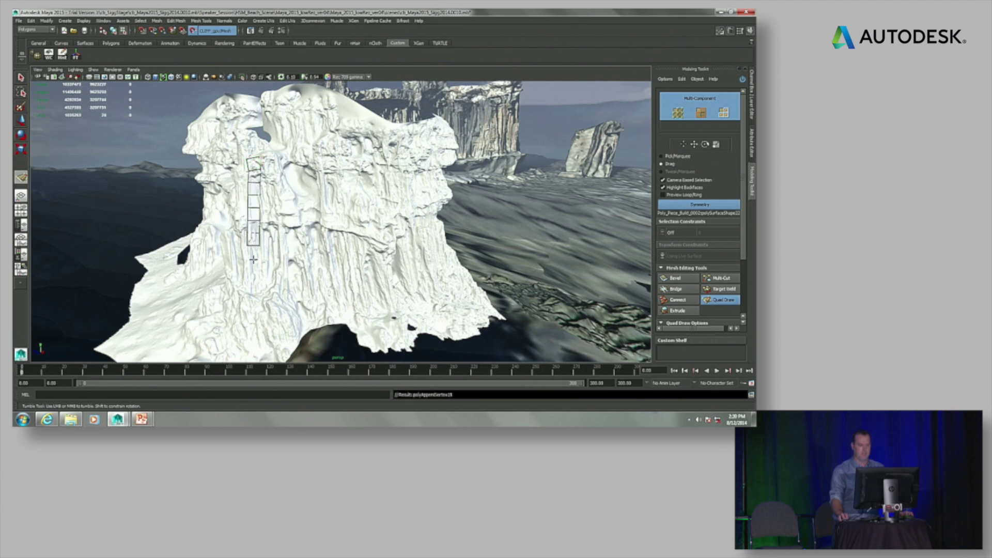
{"action": "left_click", "coordinate": [256, 298], "text": "shift"}
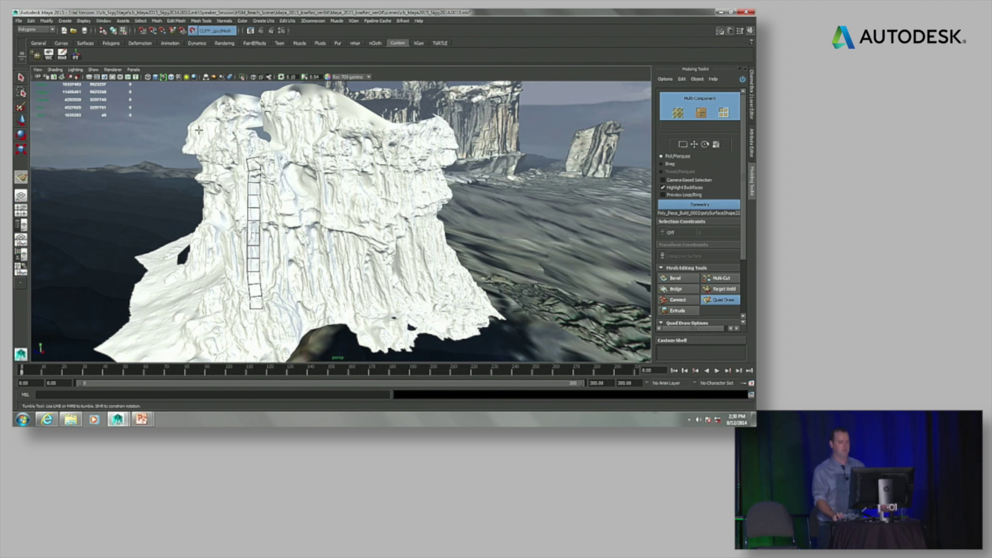
- Set Quad Draw to Extend Loop and extend the strip's side edge loop across the width of the cliff face
{"action": "right_click", "coordinate": [282, 210], "text": "ctrl+shift"}
{"action": "key", "text": "q"}
{"action": "right_click", "coordinate": [261, 220], "text": "ctrl+shift"}
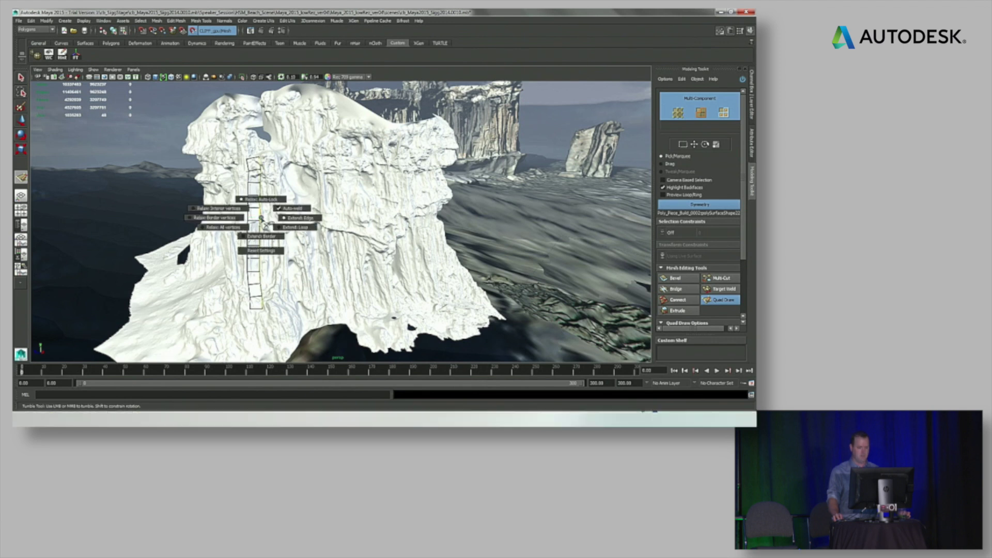
{"action": "left_click", "coordinate": [302, 230]}
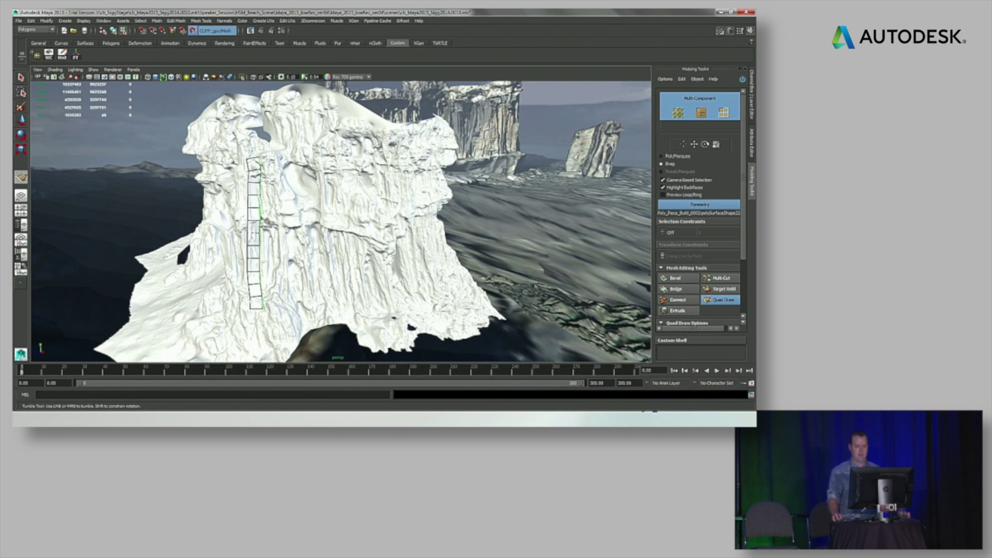
{"action": "left_click_drag", "start_coordinate": [265, 222], "coordinate": [421, 207]}
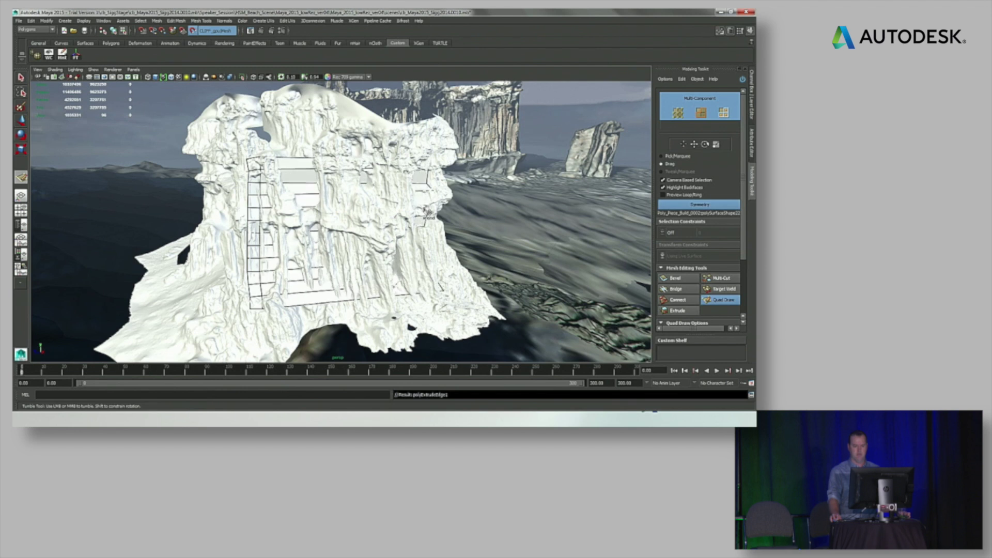
{"action": "key", "text": "q"}
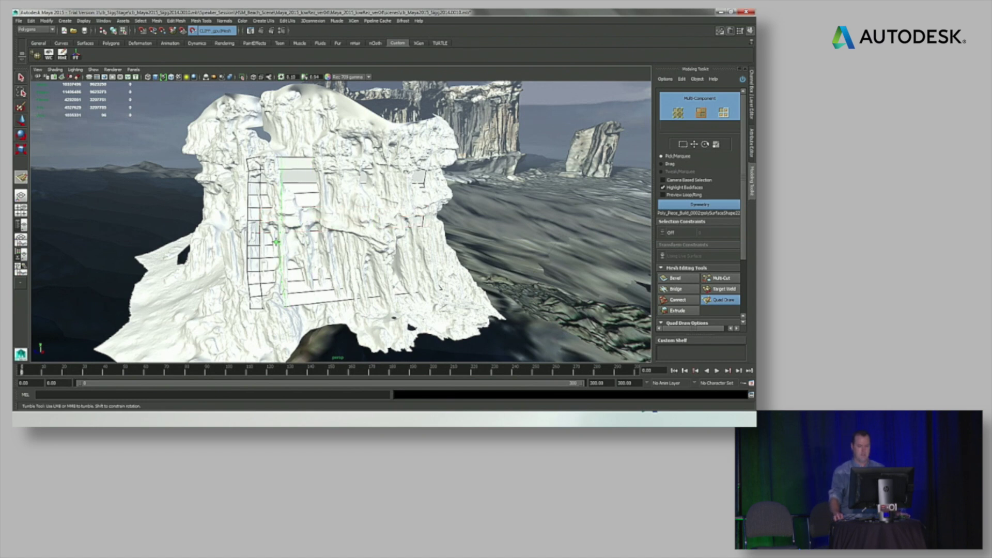
- Insert vertical edge loops across the extended quads and relax the upper part of the patch
{"action": "left_click", "coordinate": [287, 241], "text": "ctrl"}
{"action": "left_click", "coordinate": [294, 240], "text": "ctrl"}
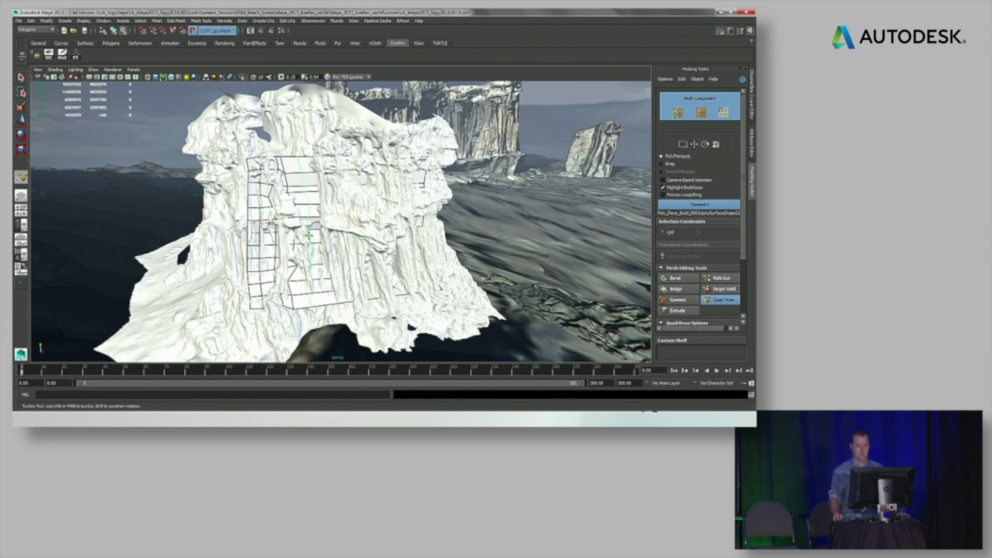
{"action": "left_click", "coordinate": [322, 233], "text": "ctrl"}
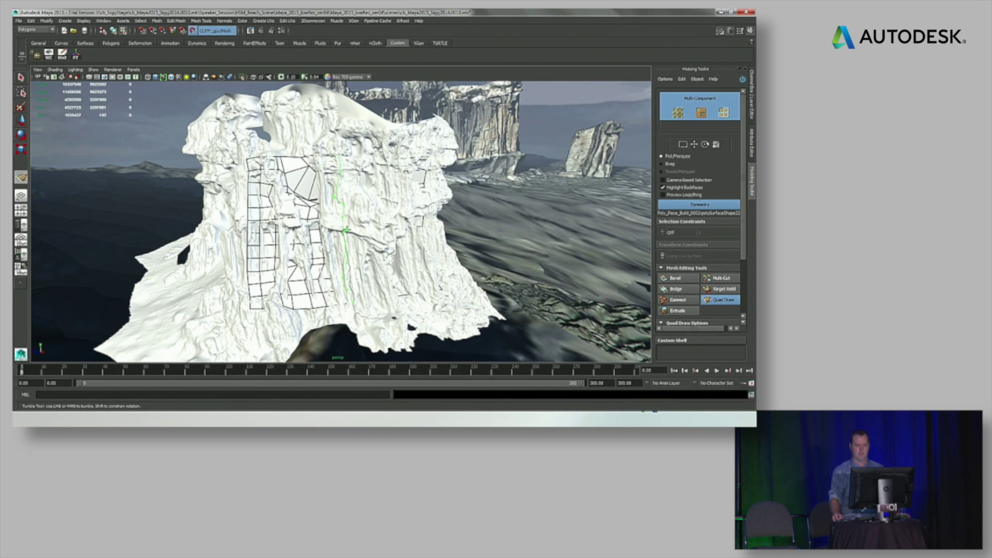
{"action": "left_click", "coordinate": [346, 230], "text": "ctrl"}
{"action": "left_click", "coordinate": [372, 227], "text": "ctrl"}
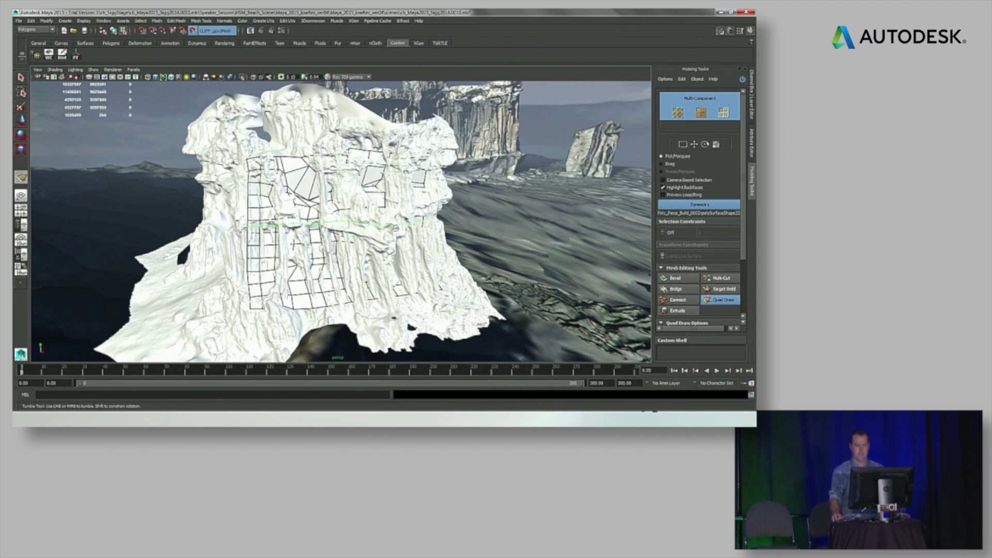
{"action": "left_click", "coordinate": [404, 225], "text": "ctrl"}
{"action": "left_click_drag", "start_coordinate": [370, 176], "coordinate": [327, 197], "text": "shift"}
{"action": "left_click", "coordinate": [304, 184], "text": "shift"}
- Insert additional edge loops through the upper, middle and lower areas of the quad patch
{"action": "left_click", "coordinate": [268, 229], "text": "ctrl"}
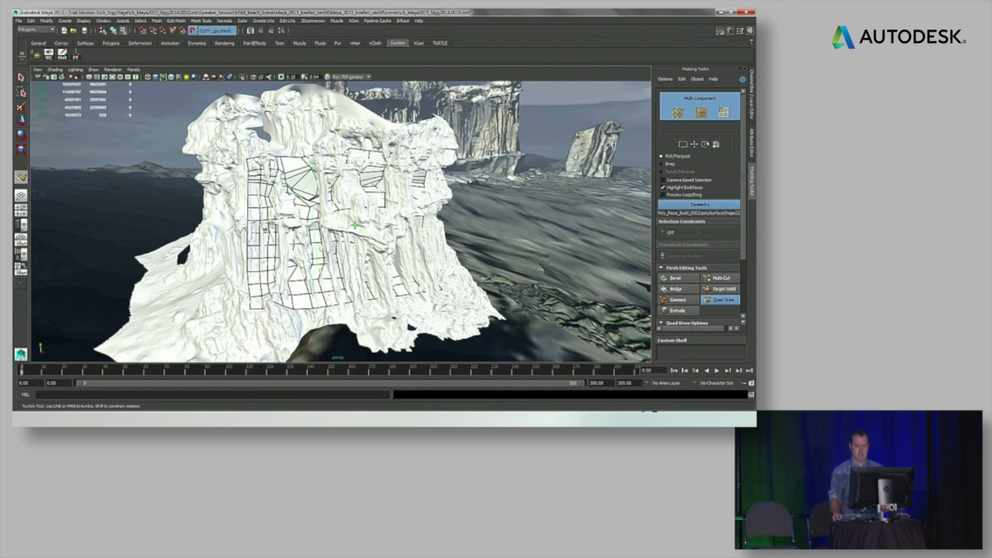
{"action": "left_click", "coordinate": [420, 178], "text": "ctrl"}
{"action": "left_click", "coordinate": [369, 185], "text": "ctrl"}
{"action": "left_click", "coordinate": [307, 186], "text": "ctrl"}
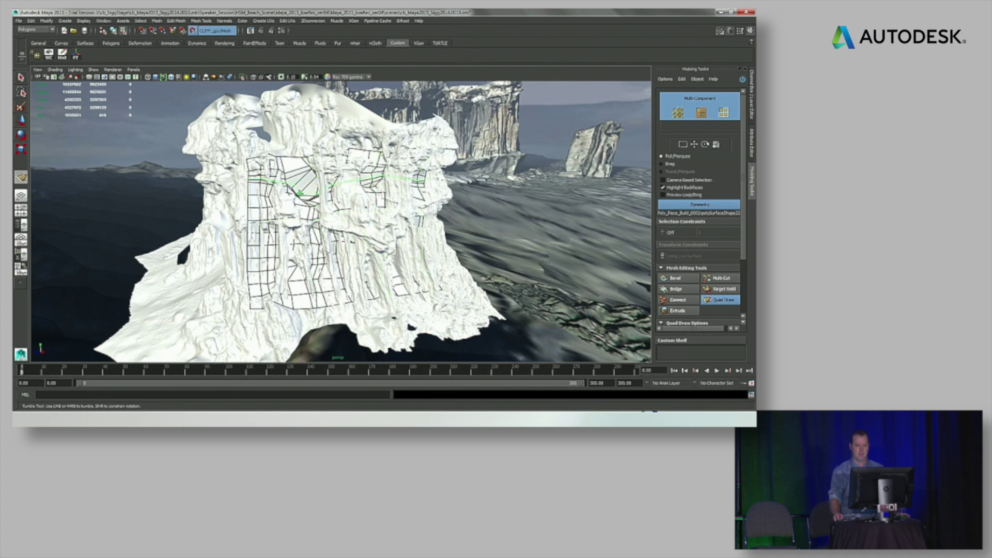
{"action": "left_click", "coordinate": [301, 211], "text": "ctrl"}
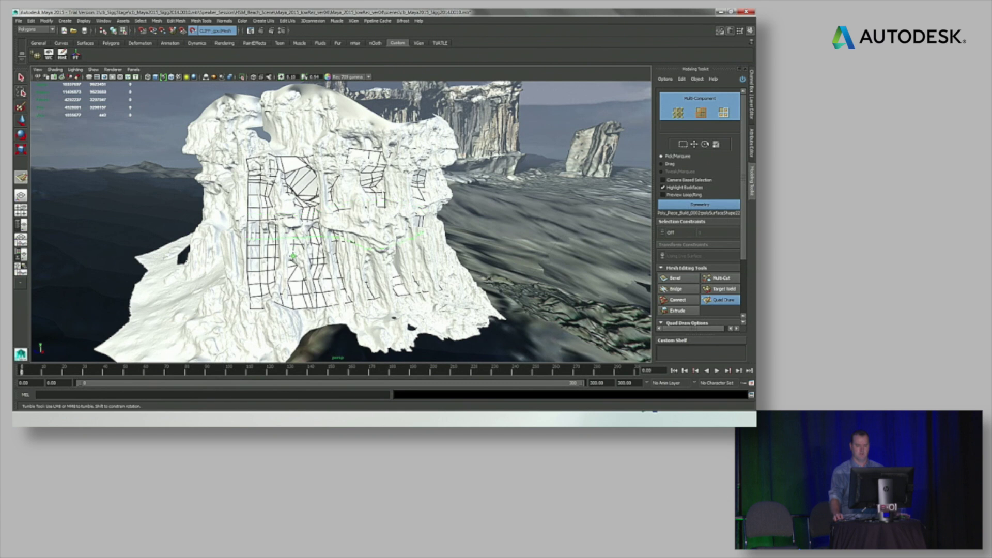
{"action": "left_click", "coordinate": [295, 282], "text": "ctrl"}
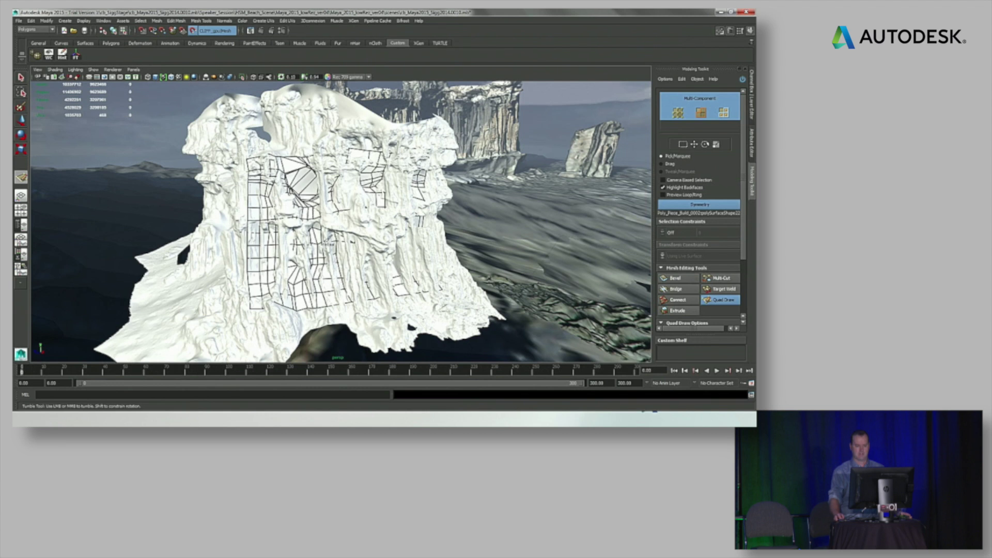
- Relax the quad patch so that its vertices spread evenly over the cliff surface
{"action": "left_click", "coordinate": [369, 200], "text": "shift"}
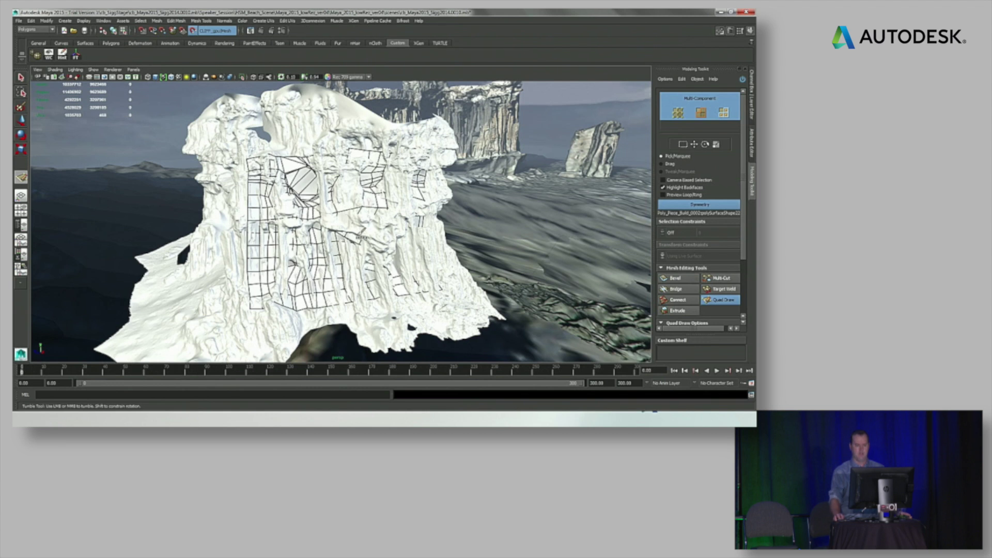
{"action": "left_click", "coordinate": [362, 241], "text": "shift"}
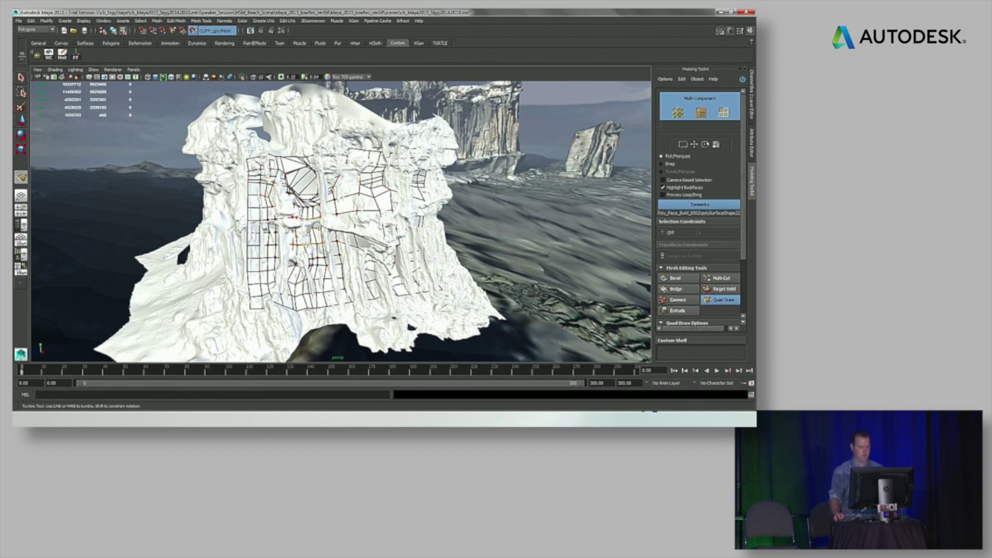
{"action": "mouse_move", "coordinate": [329, 223]}
{"action": "left_mouse_down", "text": "shift"}
{"action": "mouse_move", "coordinate": [305, 186]}
{"action": "mouse_move", "coordinate": [336, 191]}
{"action": "mouse_move", "coordinate": [289, 196]}
{"action": "mouse_move", "coordinate": [328, 227]}
{"action": "mouse_move", "coordinate": [320, 269]}
{"action": "mouse_move", "coordinate": [336, 274]}
{"action": "mouse_move", "coordinate": [377, 243]}
{"action": "mouse_move", "coordinate": [381, 180]}
{"action": "mouse_move", "coordinate": [372, 202]}
{"action": "mouse_move", "coordinate": [310, 197]}
{"action": "mouse_move", "coordinate": [315, 217]}
{"action": "mouse_move", "coordinate": [336, 188]}
{"action": "mouse_move", "coordinate": [382, 186]}
{"action": "mouse_move", "coordinate": [371, 223]}
{"action": "mouse_move", "coordinate": [403, 263]}
{"action": "mouse_move", "coordinate": [364, 227]}
{"action": "mouse_move", "coordinate": [382, 191]}
{"action": "mouse_move", "coordinate": [395, 207]}
{"action": "mouse_move", "coordinate": [331, 263]}
{"action": "mouse_move", "coordinate": [286, 192]}
{"action": "mouse_move", "coordinate": [287, 227]}
{"action": "mouse_move", "coordinate": [325, 196]}
{"action": "mouse_move", "coordinate": [351, 212]}
{"action": "left_mouse_up", "text": "shift"}
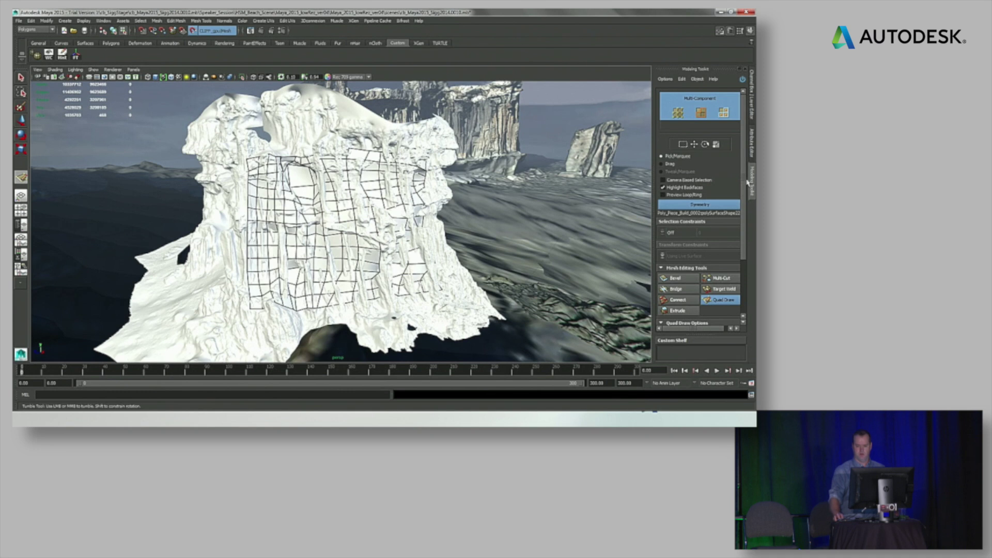
- Hide the CLIFF_GPU layer and turn off the live surface
{"action": "left_click", "coordinate": [752, 95]}
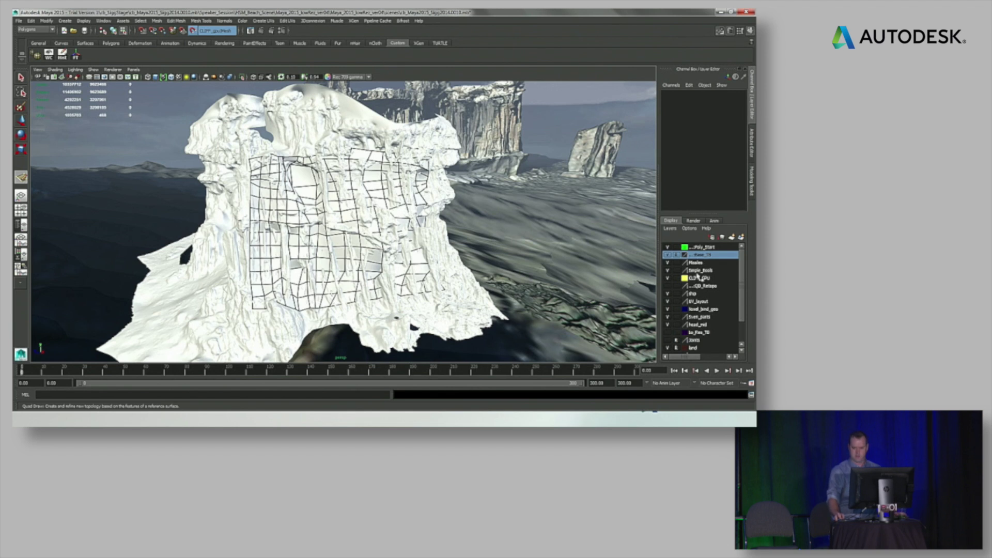
{"action": "left_click", "coordinate": [667, 278]}
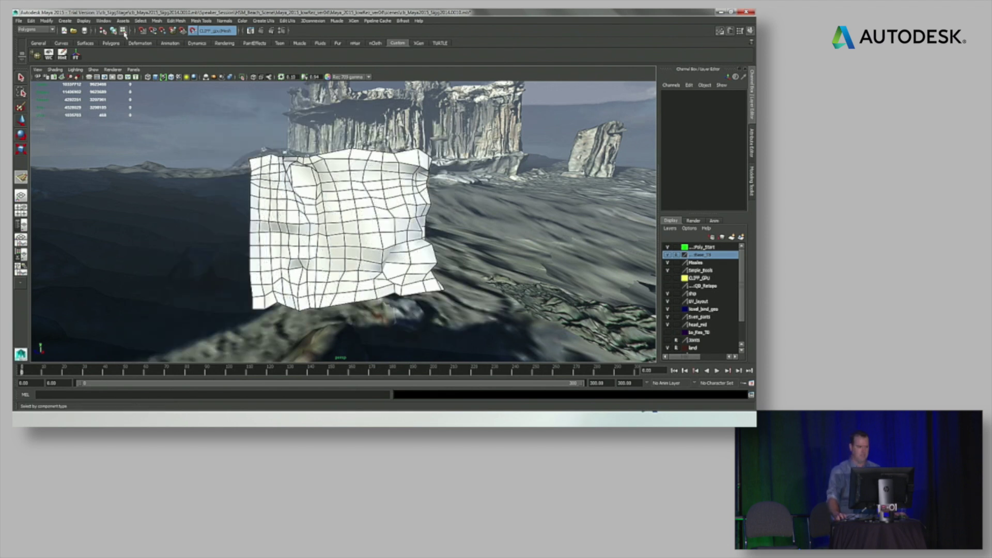
{"action": "left_click", "coordinate": [191, 30]}
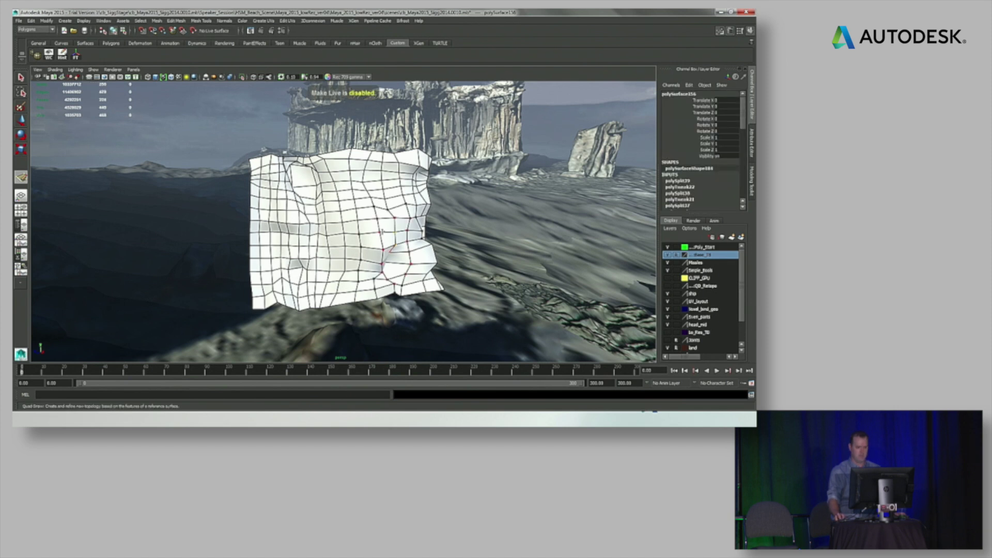
- Delete the drawn quad patch and show the QD_Retopo layer containing the finished cliff
{"action": "key", "text": "q"}
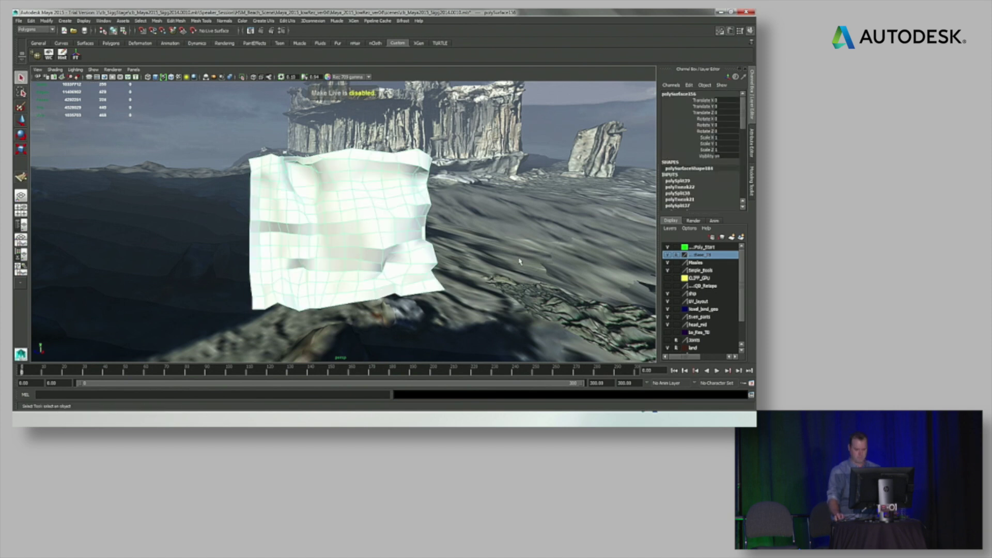
{"action": "key", "text": "Delete"}
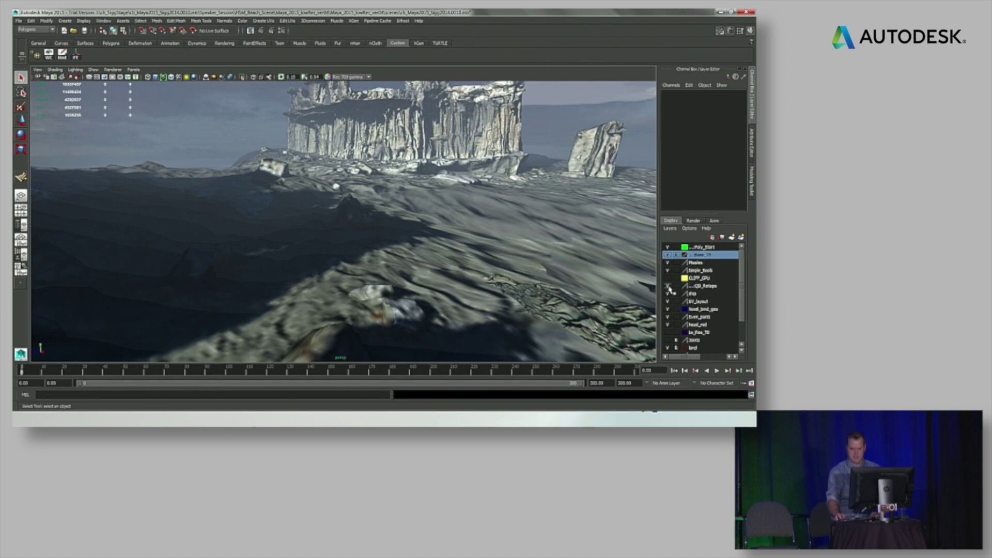
{"action": "left_click", "coordinate": [667, 286]}
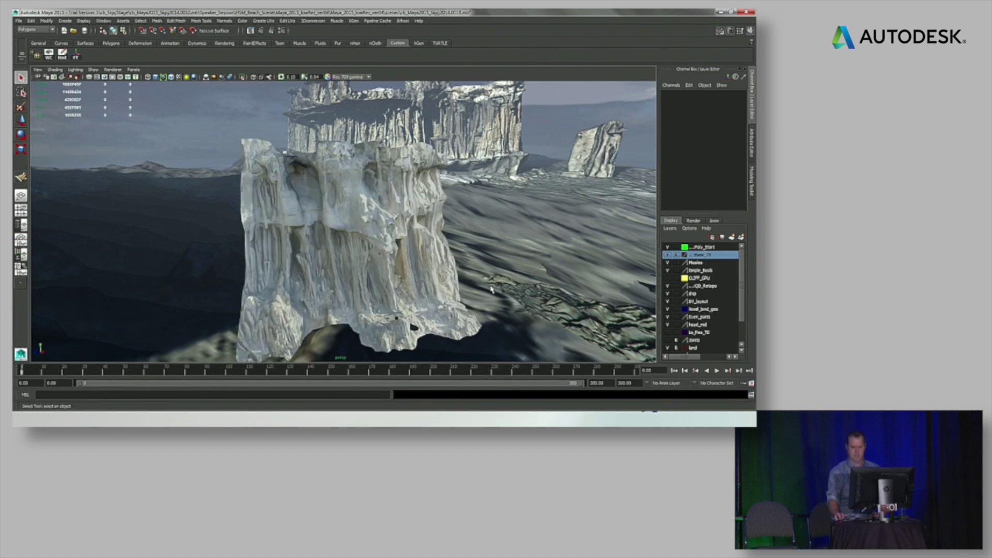
- Inspect the finished cliff's retopology wireframe, then deselect the mesh and examine its textured surface from several angles
{"action": "left_click", "coordinate": [345, 219]}
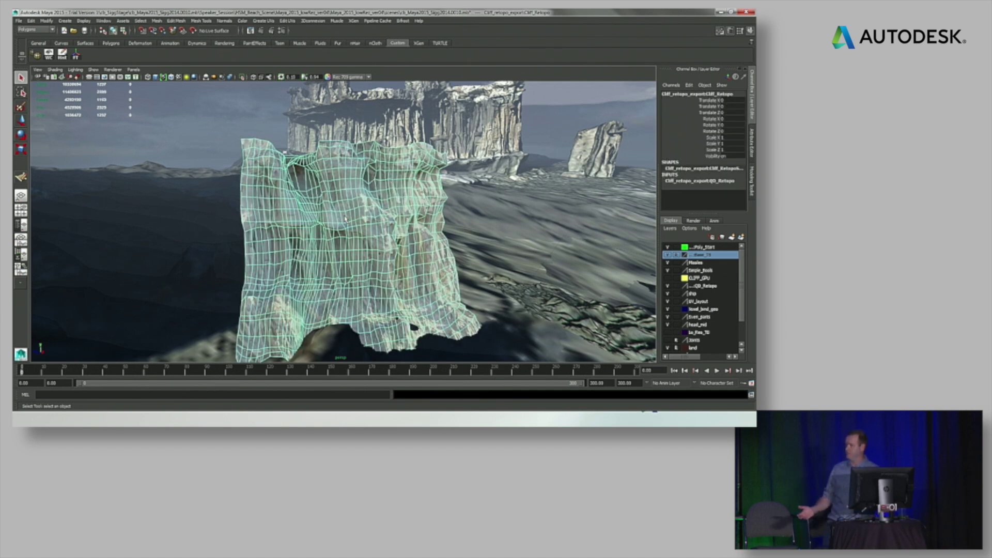
{"action": "left_click", "coordinate": [272, 126]}
{"action": "left_click_drag", "start_coordinate": [273, 127], "coordinate": [369, 237], "text": "alt"}
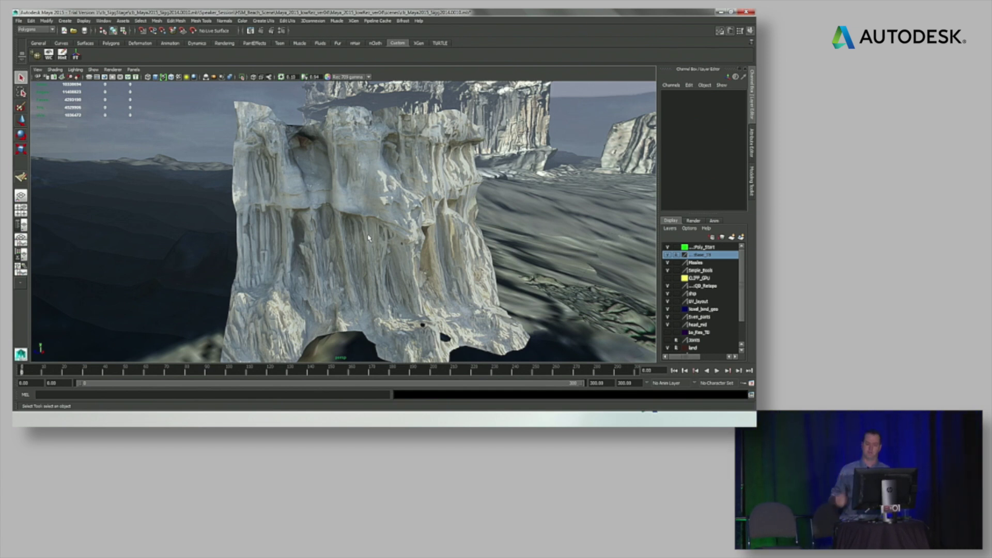
{"action": "left_click_drag", "start_coordinate": [433, 177], "coordinate": [365, 174], "text": "alt"}
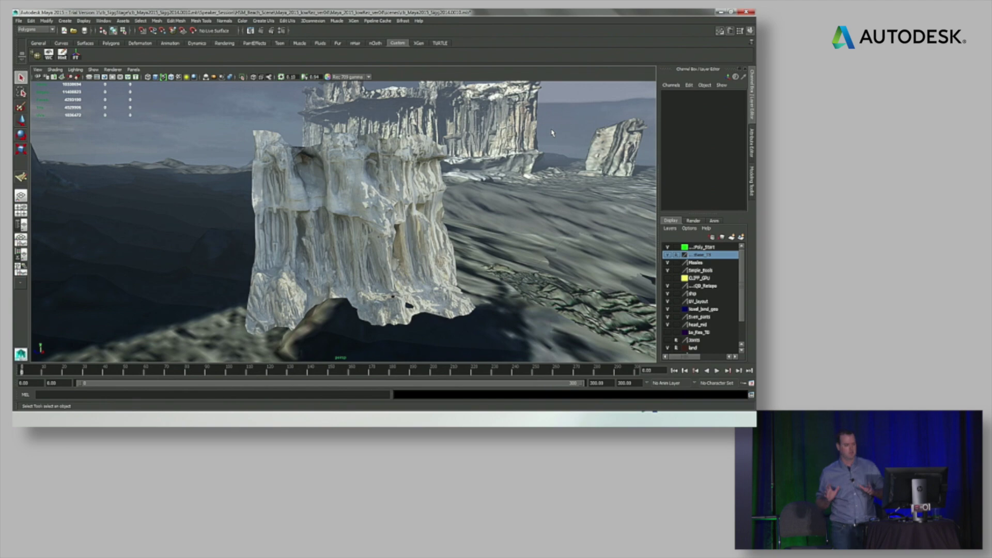
- Frame the character beside the grey head and display the Outliner alongside the perspective view
{"action": "right_click_drag", "start_coordinate": [551, 133], "coordinate": [413, 200], "text": "alt"}
{"action": "mouse_move", "coordinate": [413, 200]}
{"action": "left_mouse_down"}
{"action": "mouse_move", "coordinate": [406, 176]}
{"action": "mouse_move", "coordinate": [331, 216]}
{"action": "mouse_move", "coordinate": [340, 247]}
{"action": "mouse_move", "coordinate": [361, 255]}
{"action": "mouse_move", "coordinate": [365, 237]}
{"action": "mouse_move", "coordinate": [385, 243]}
{"action": "mouse_move", "coordinate": [402, 205]}
{"action": "left_mouse_up"}
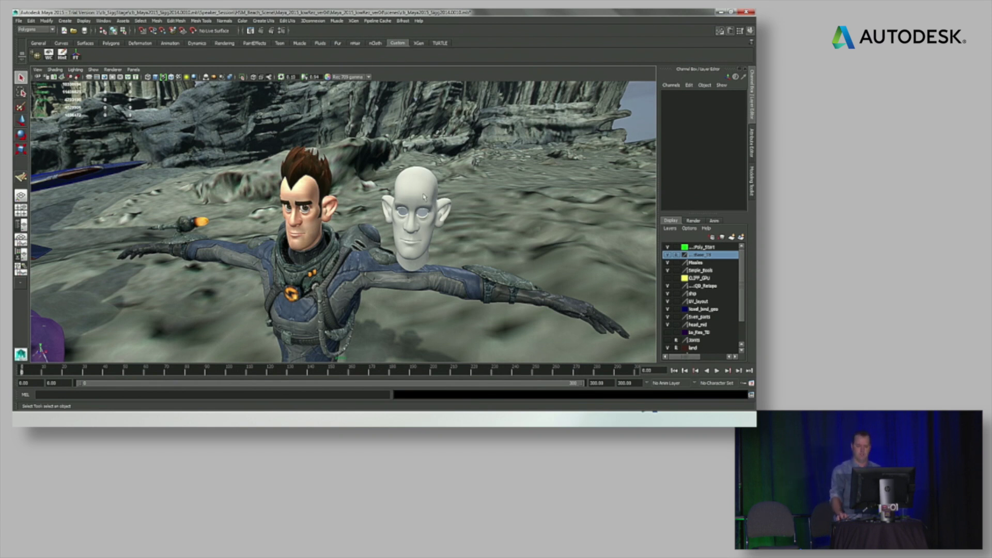
{"action": "left_click", "coordinate": [21, 231]}
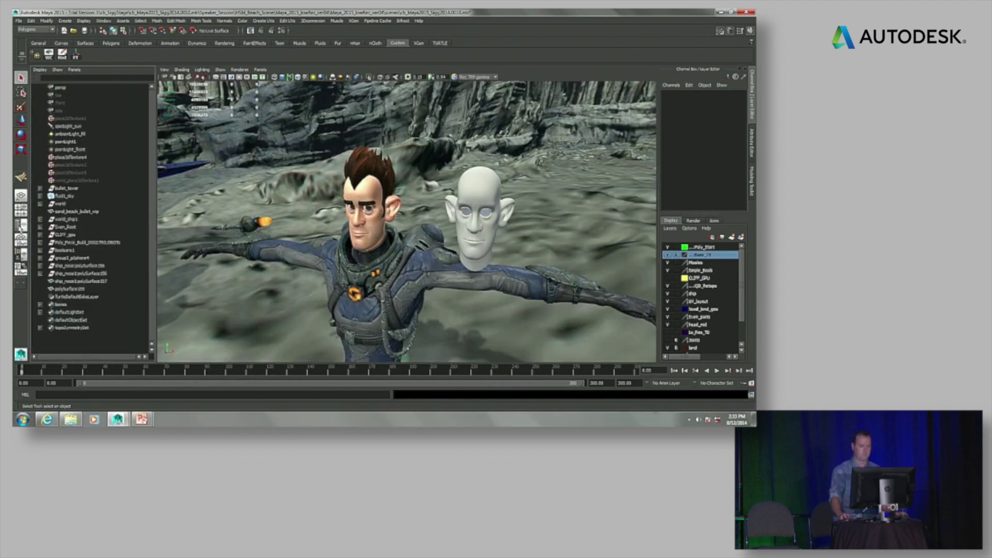
- Replace the Outliner with the UV Texture Editor, select the grey head, and widen the UV view
{"action": "left_click", "coordinate": [78, 71]}
{"action": "mouse_move", "coordinate": [118, 111]}
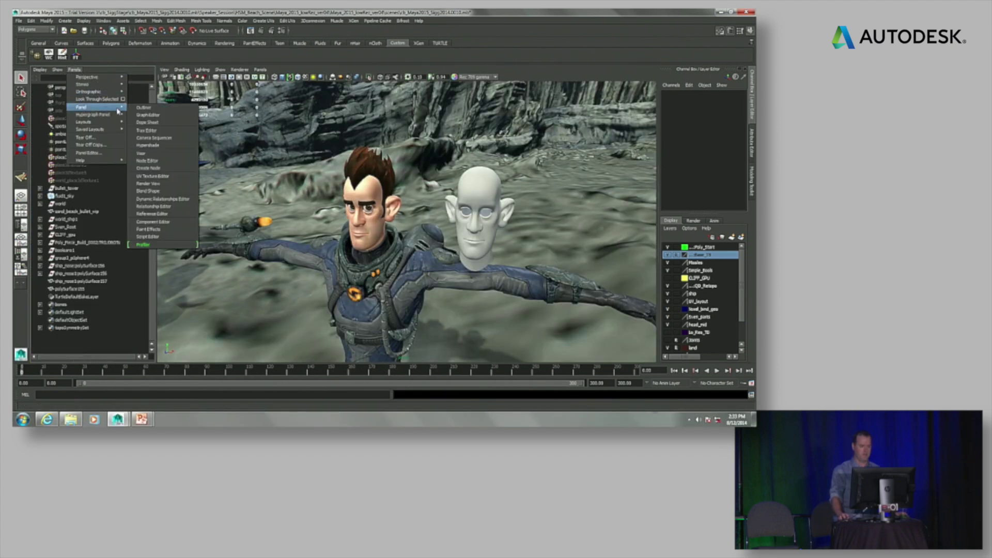
{"action": "left_click", "coordinate": [149, 176]}
{"action": "left_click", "coordinate": [492, 196]}
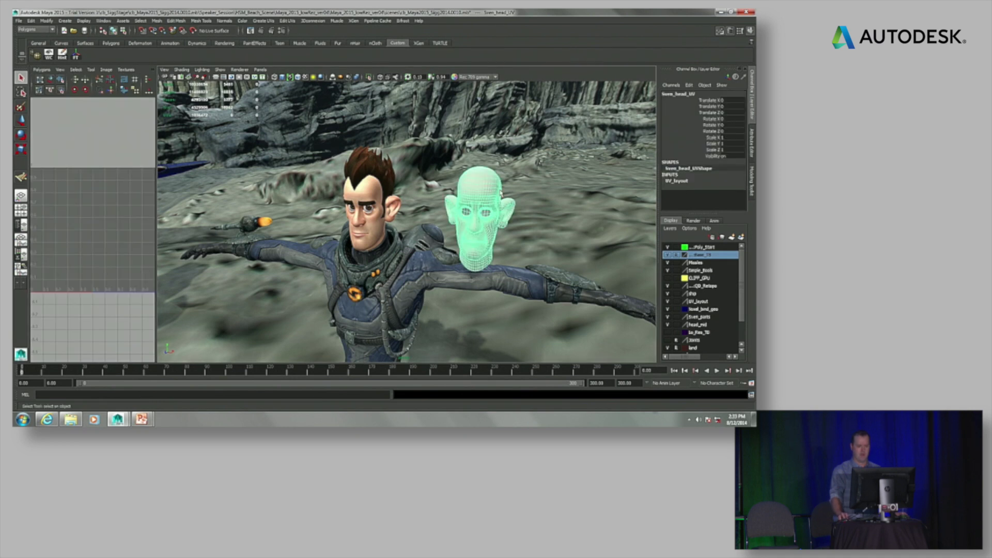
{"action": "left_click_drag", "start_coordinate": [157, 243], "coordinate": [236, 227]}
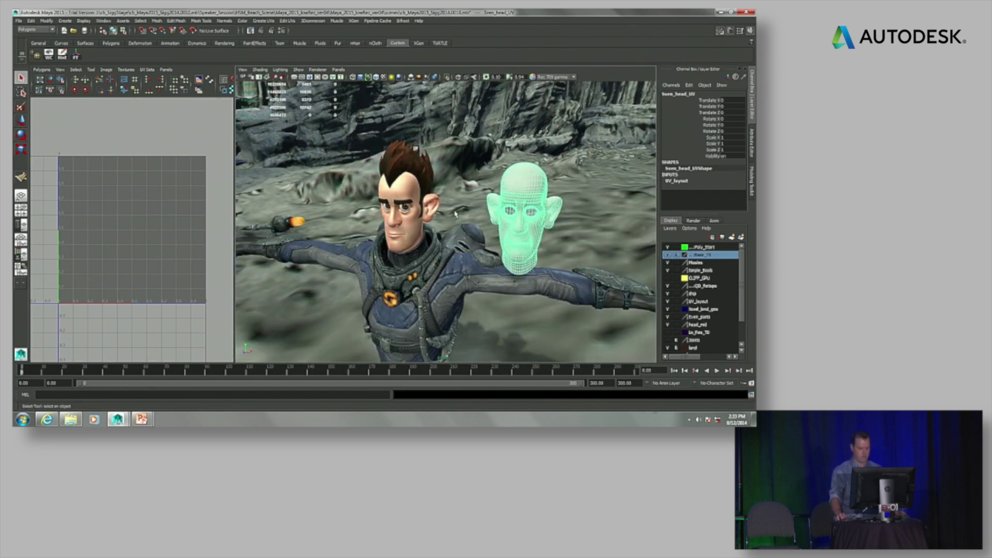
- Apply a planar UV projection to the grey head from the Z axis, fitted to the bounding box
{"action": "key", "text": "f"}
{"action": "left_click_drag", "start_coordinate": [441, 226], "coordinate": [459, 228], "text": "alt"}
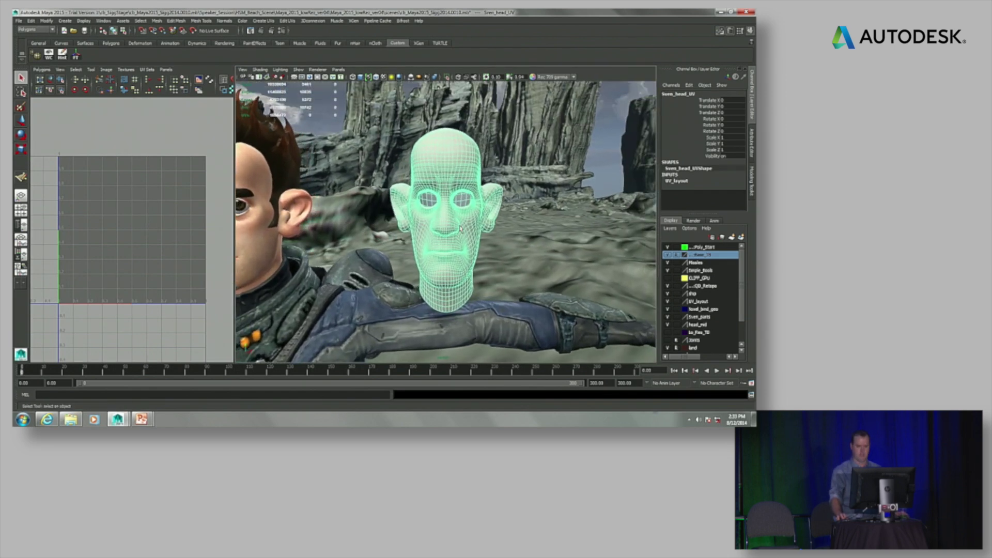
{"action": "left_click", "coordinate": [269, 21]}
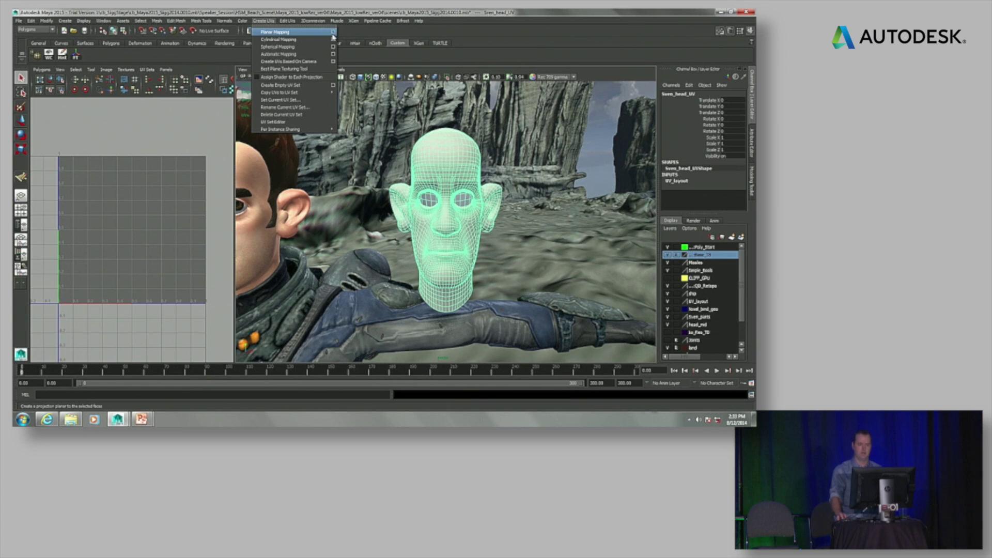
{"action": "left_click", "coordinate": [333, 33]}
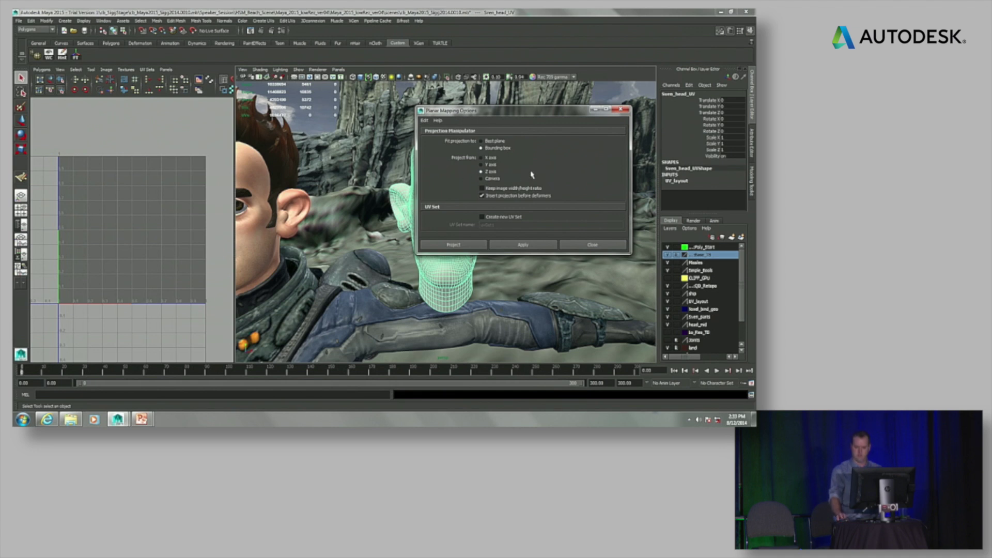
{"action": "left_click", "coordinate": [468, 249]}
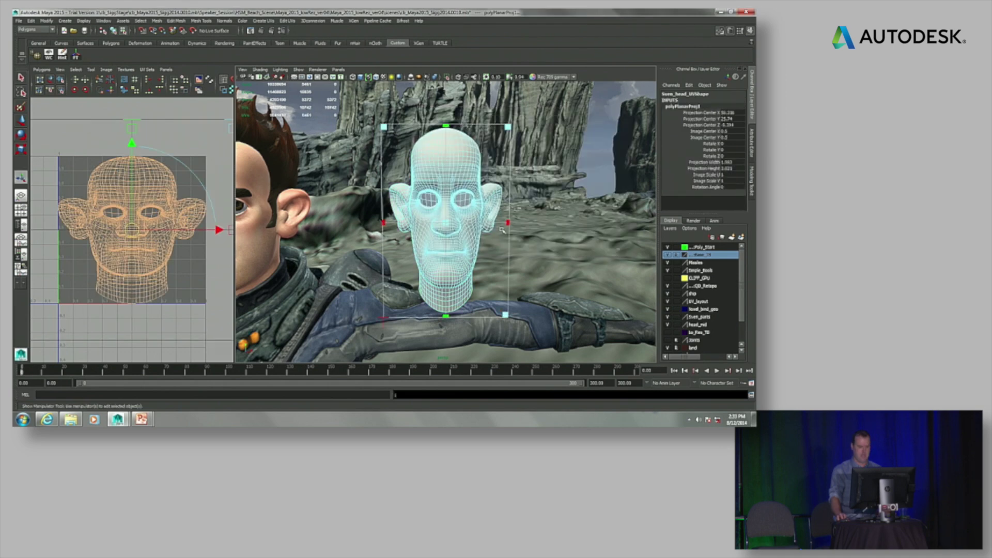
- Select the edge seam from the crown down the back of the head to the neck and cut its UV edges
{"action": "left_click", "coordinate": [590, 148]}
{"action": "left_click_drag", "start_coordinate": [537, 221], "coordinate": [430, 152], "text": "alt"}
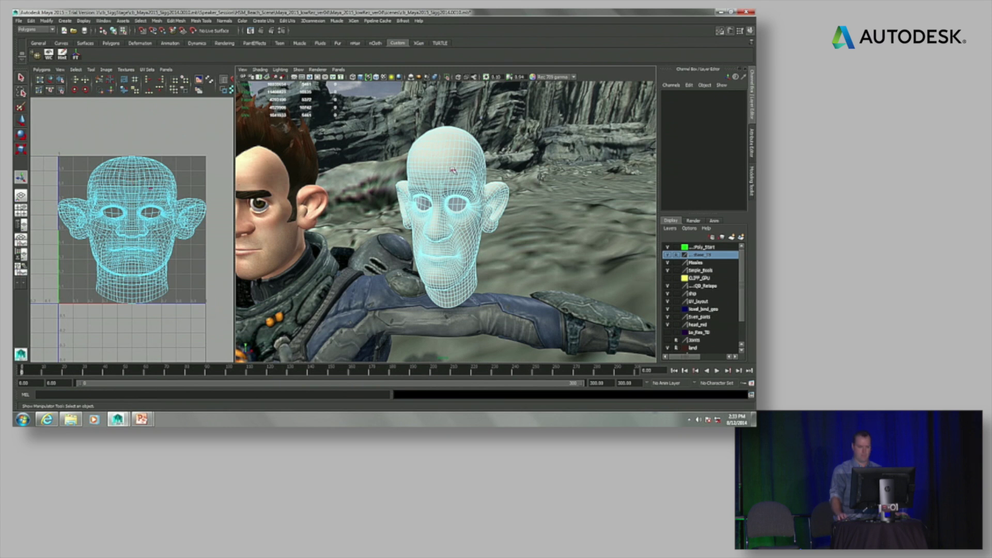
{"action": "right_click_drag", "start_coordinate": [491, 181], "coordinate": [437, 145]}
{"action": "left_click", "coordinate": [436, 143]}
{"action": "left_click_drag", "start_coordinate": [436, 143], "coordinate": [575, 149], "text": "alt"}
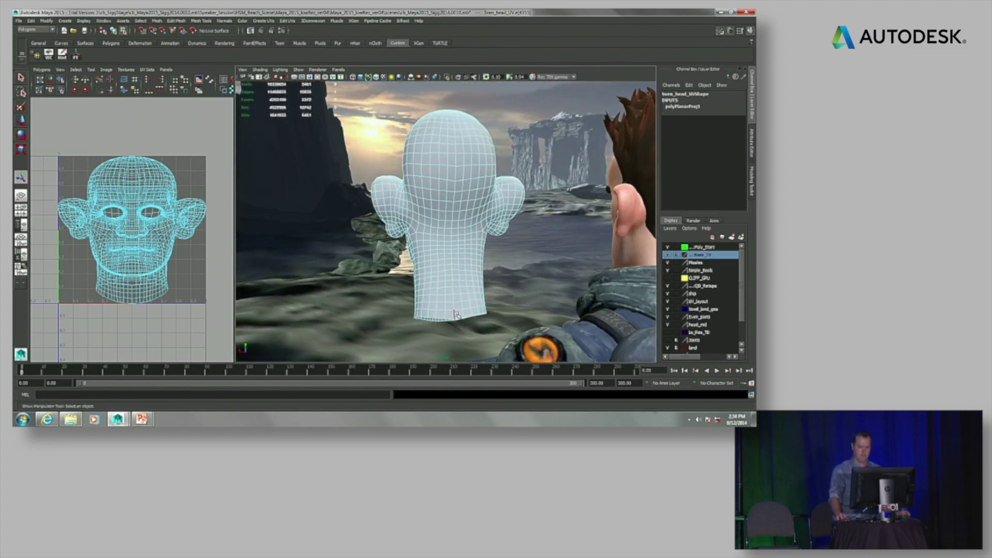
{"action": "left_click_drag", "start_coordinate": [377, 254], "coordinate": [537, 253], "text": "alt"}
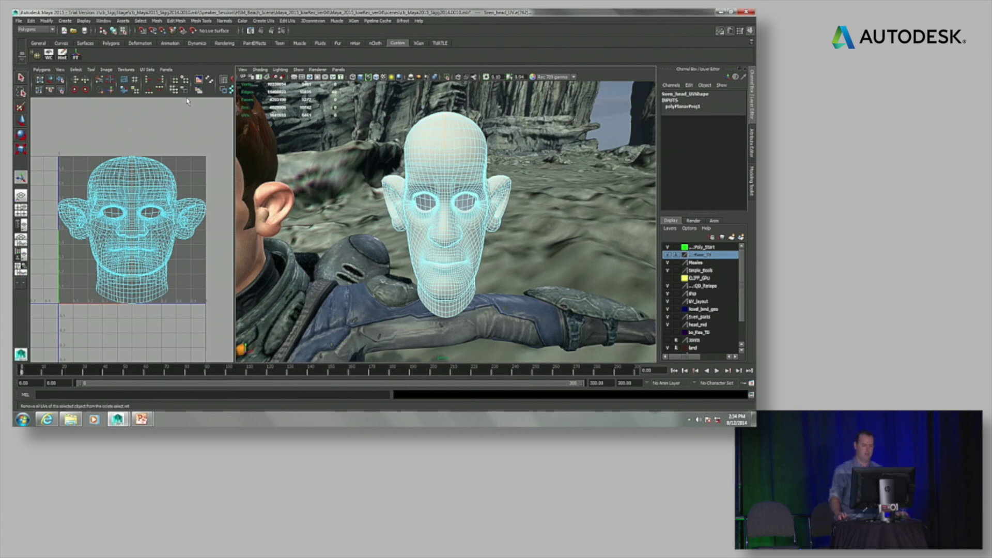
{"action": "left_click", "coordinate": [42, 69]}
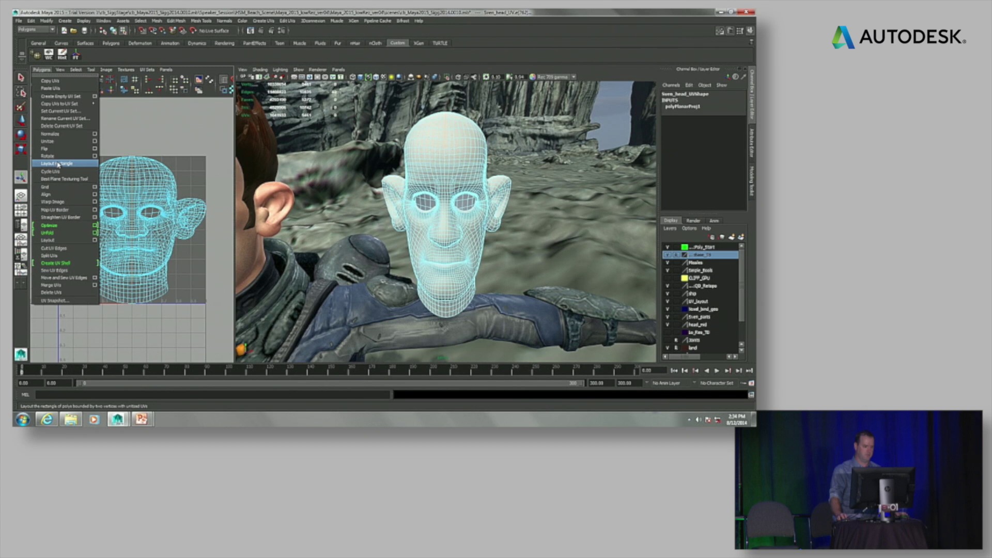
{"action": "left_click", "coordinate": [61, 249]}
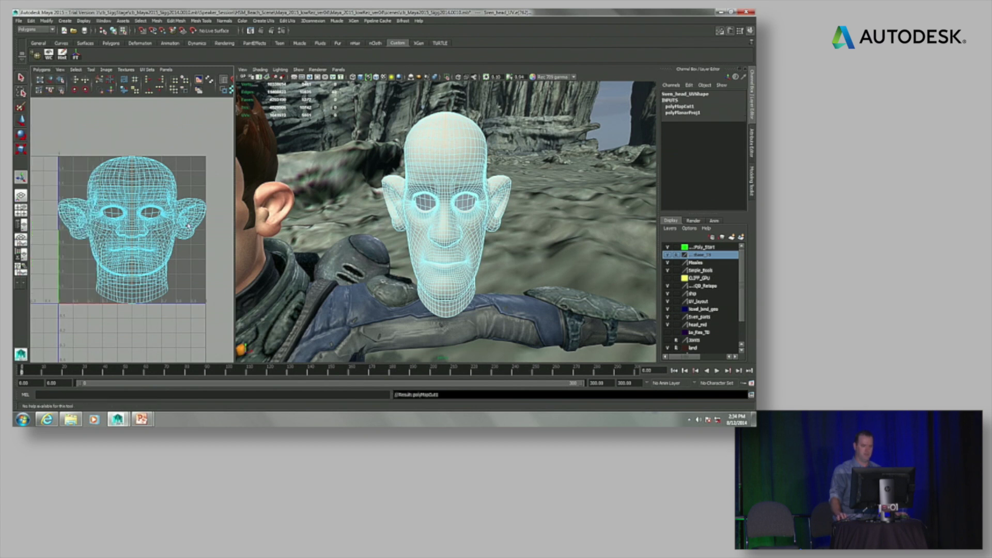
- Select all UVs of the head shell and unfold them with the Unfold3D method and 1 iteration
{"action": "right_click_drag", "start_coordinate": [188, 226], "coordinate": [151, 142]}
{"action": "scroll", "coordinate": [151, 143], "scroll_direction": "down", "scroll_amount": 2}
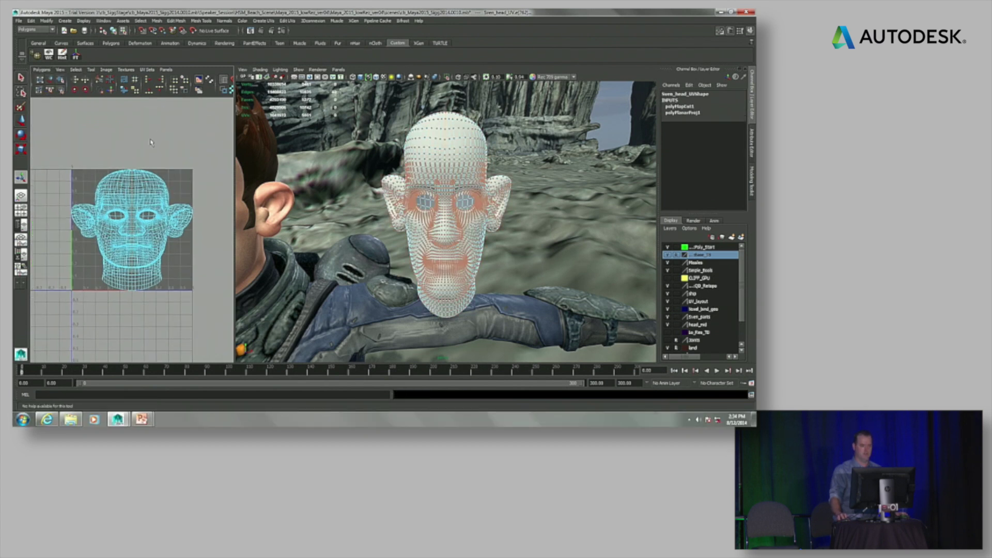
{"action": "left_click", "coordinate": [151, 143]}
{"action": "left_click_drag", "start_coordinate": [67, 162], "coordinate": [201, 317]}
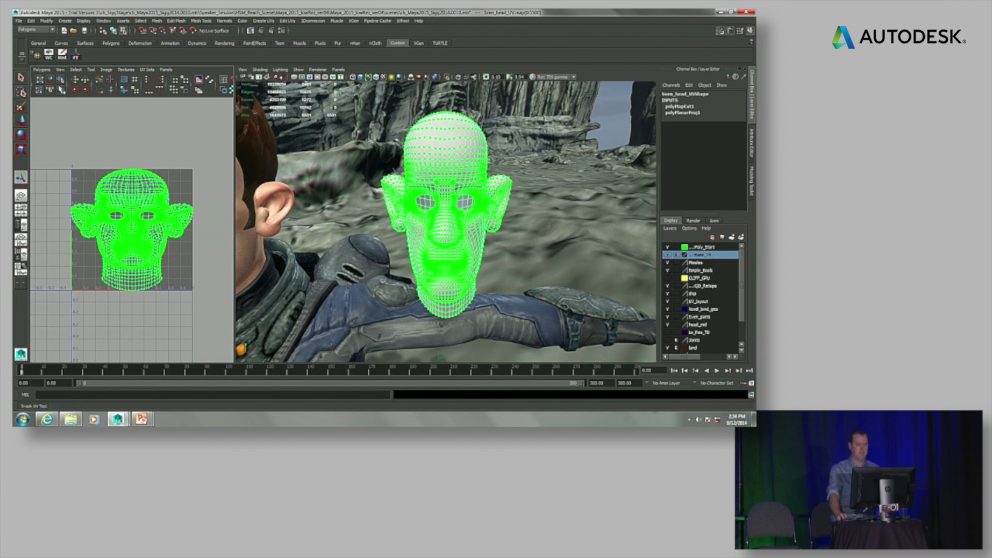
{"action": "left_click", "coordinate": [49, 70]}
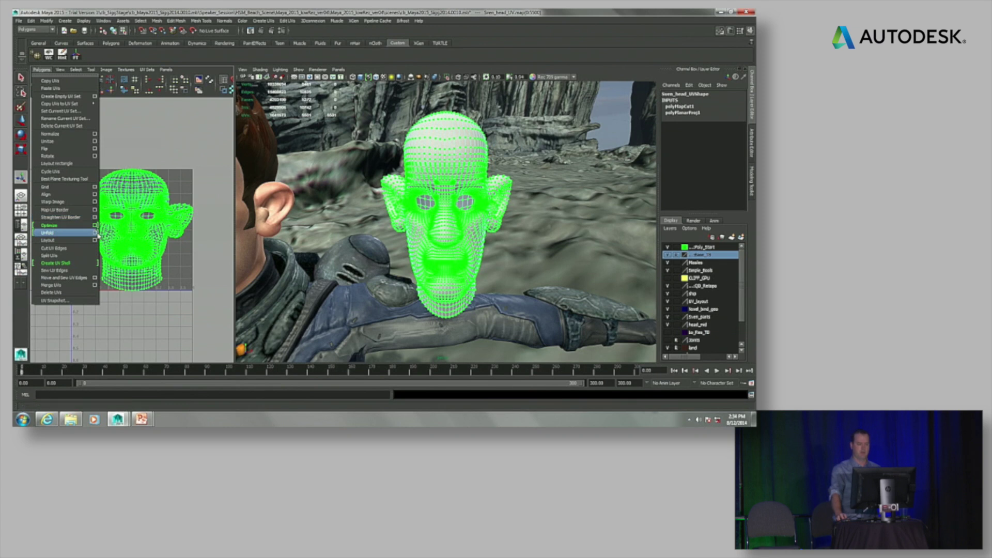
{"action": "left_click", "coordinate": [95, 233]}
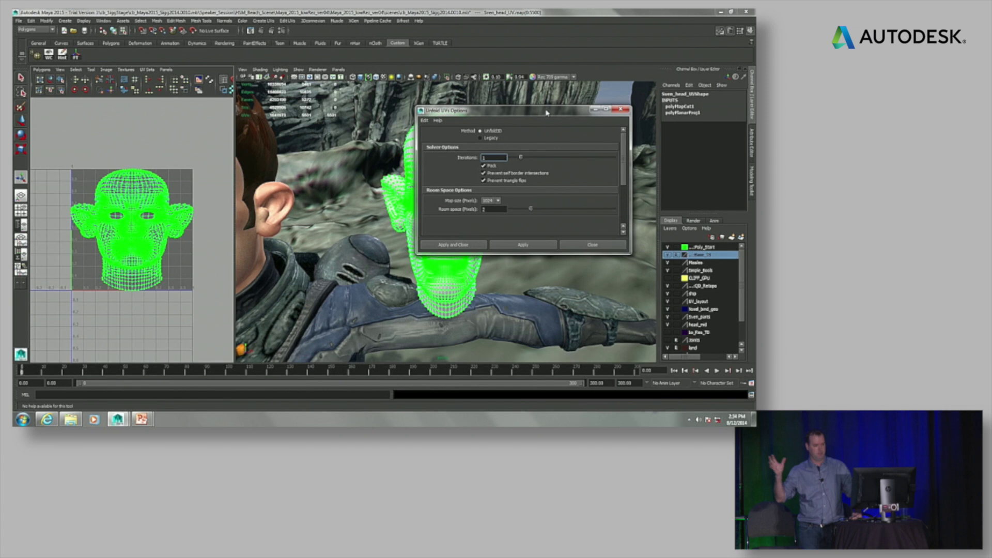
{"action": "type", "text": "1"}
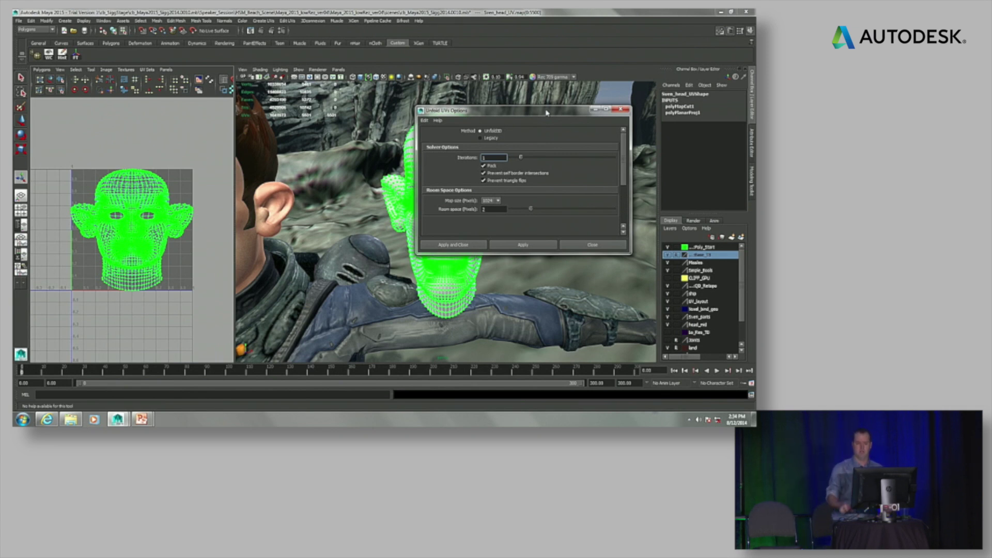
{"action": "left_click_drag", "start_coordinate": [557, 108], "coordinate": [552, 101]}
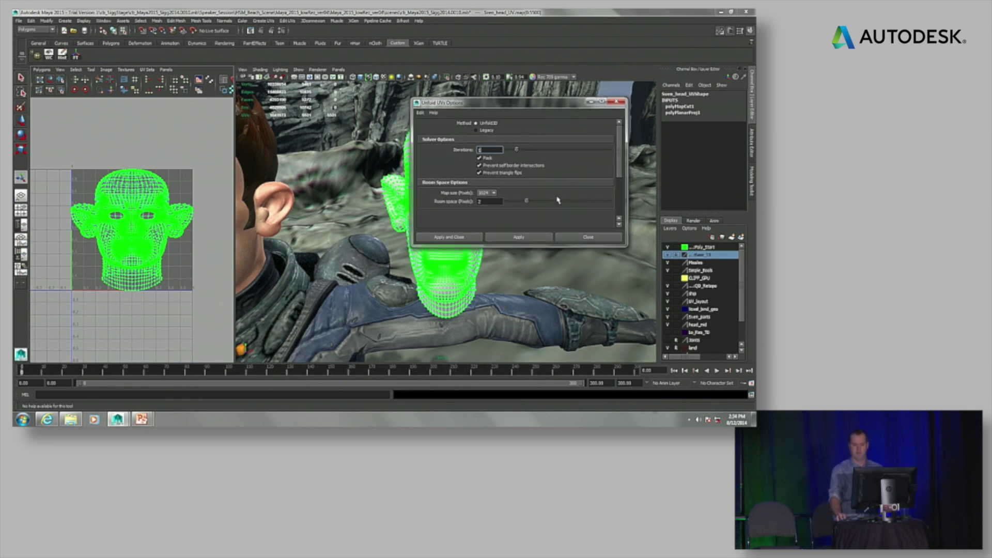
{"action": "left_click", "coordinate": [519, 236]}
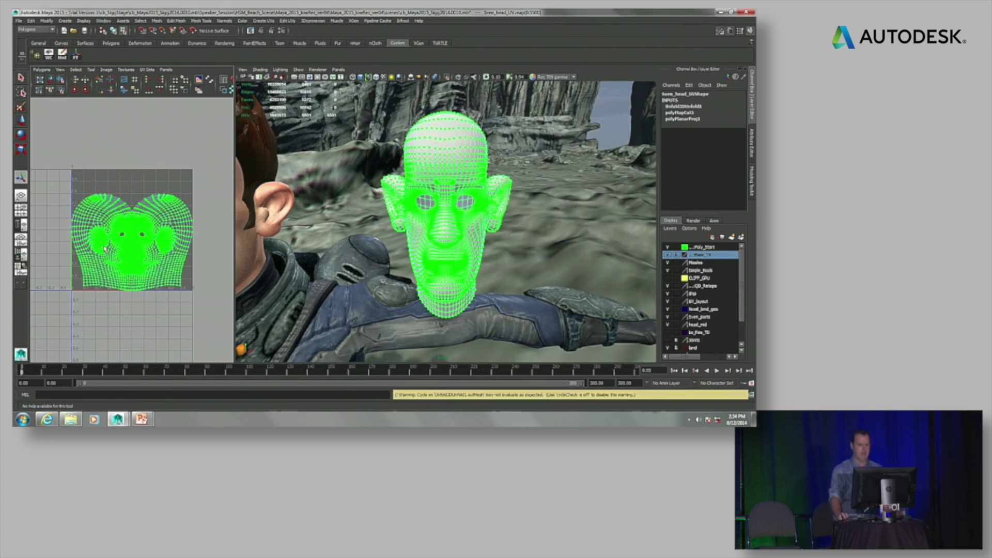
- Maximize the UV editor on the unfolded head shell, display UV distortion, and examine the stretched and compressed areas
{"action": "key", "text": "F8"}
{"action": "key", "text": "space"}
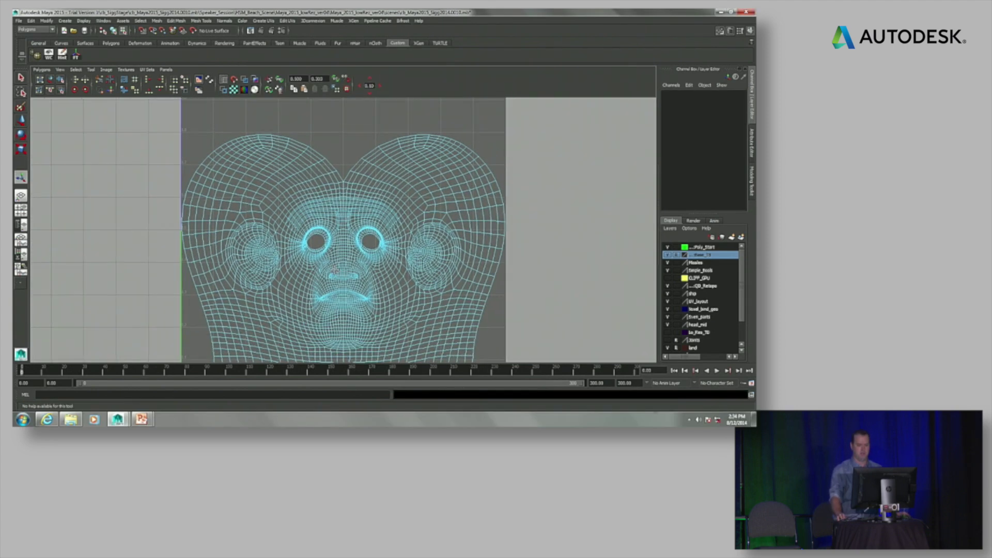
{"action": "scroll", "coordinate": [455, 274], "scroll_direction": "up", "scroll_amount": 5}
{"action": "scroll", "coordinate": [360, 252], "scroll_direction": "down", "scroll_amount": 2}
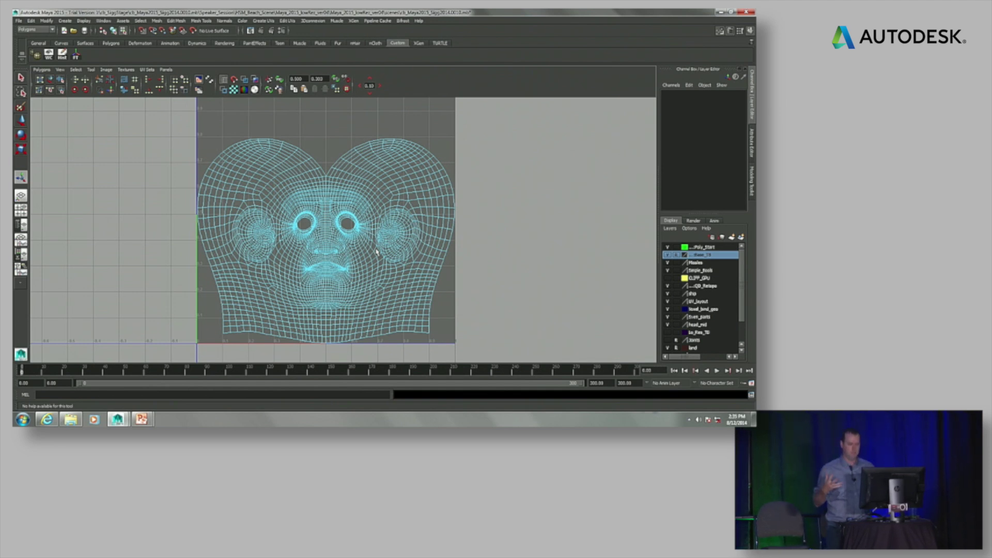
{"action": "scroll", "coordinate": [411, 238], "scroll_direction": "down", "scroll_amount": 1}
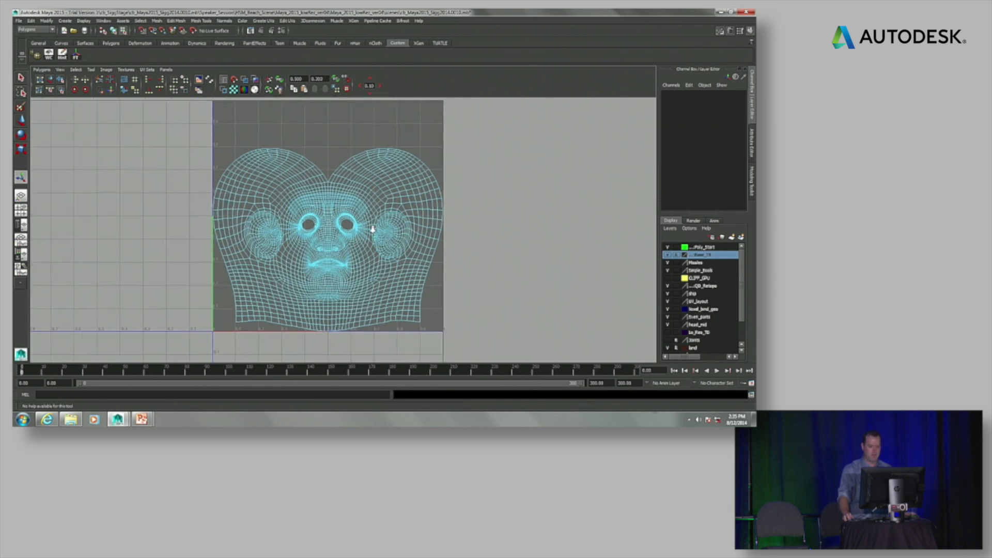
{"action": "middle_click_drag", "start_coordinate": [367, 231], "coordinate": [322, 241], "text": "alt"}
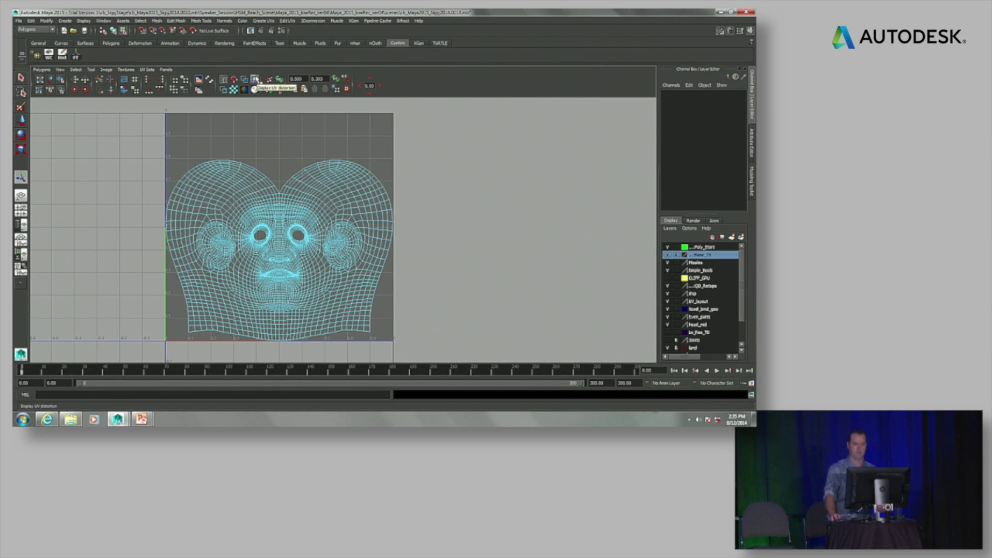
{"action": "left_click", "coordinate": [254, 80]}
{"action": "right_click_drag", "start_coordinate": [482, 182], "coordinate": [526, 193], "text": "alt"}
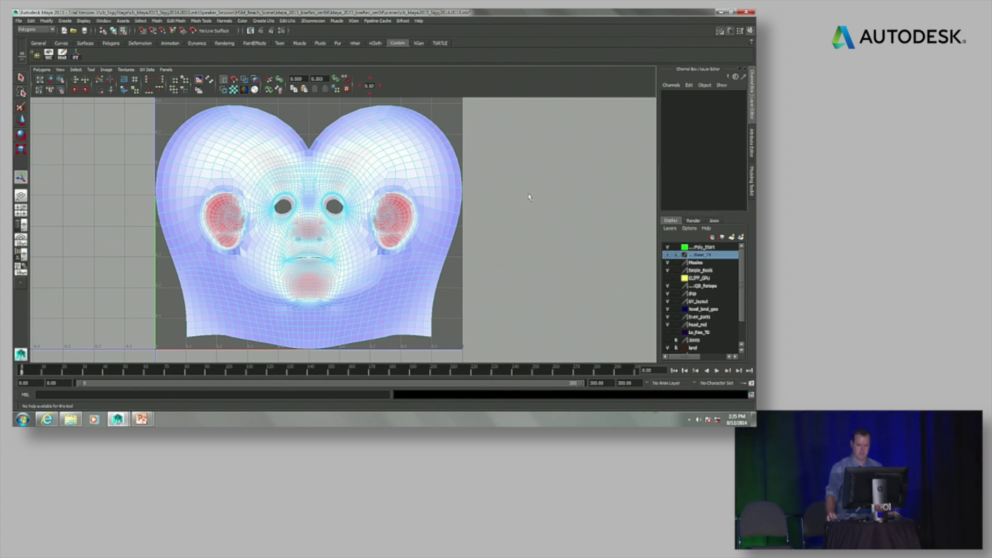
{"action": "key", "text": "space"}
{"action": "left_click_drag", "start_coordinate": [530, 222], "coordinate": [489, 240], "text": "alt"}
{"action": "key", "text": "space"}
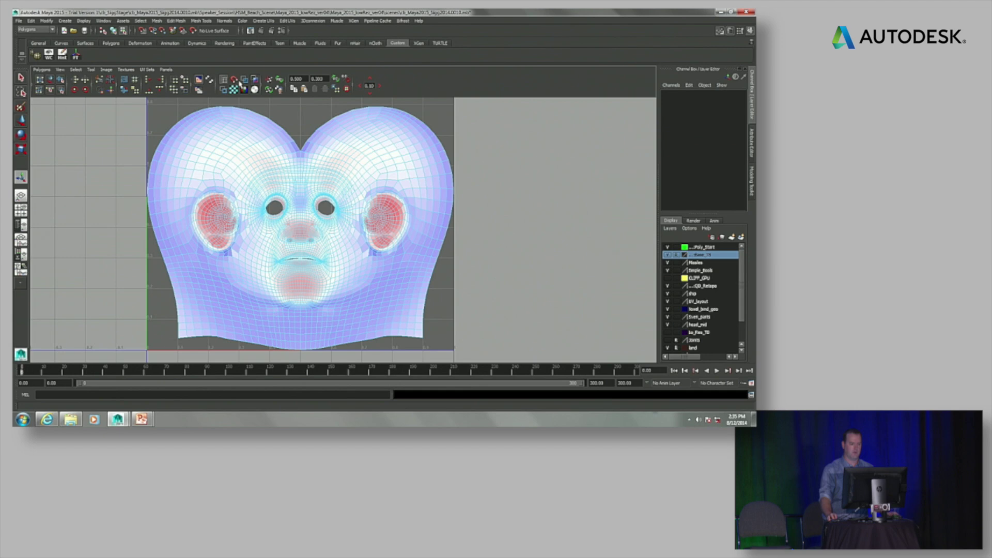
- Turn off the UV distortion display, show the checkered pattern instead, and return to the side-by-side view with the head
{"action": "left_click", "coordinate": [255, 79]}
{"action": "left_click", "coordinate": [233, 89]}
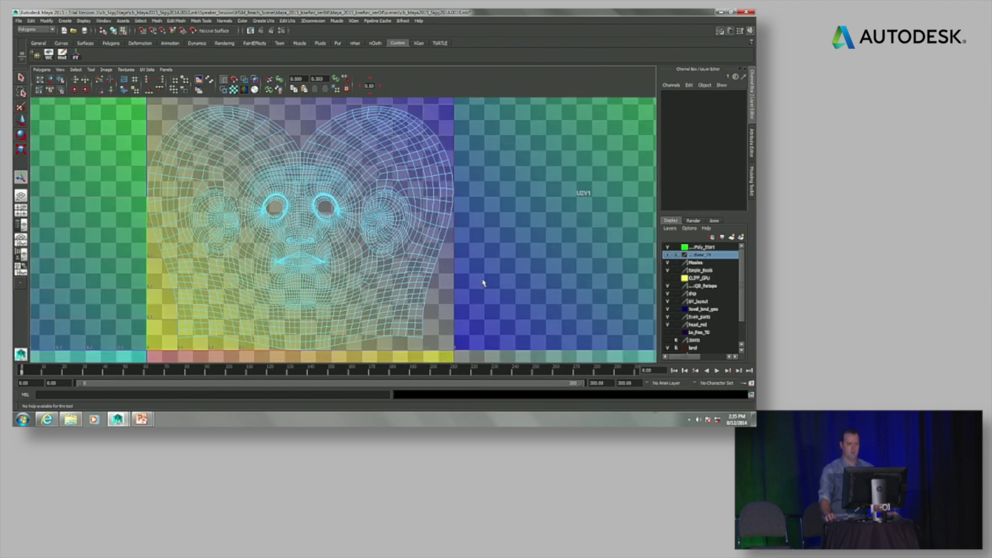
{"action": "scroll", "coordinate": [483, 283], "scroll_direction": "down", "scroll_amount": 3}
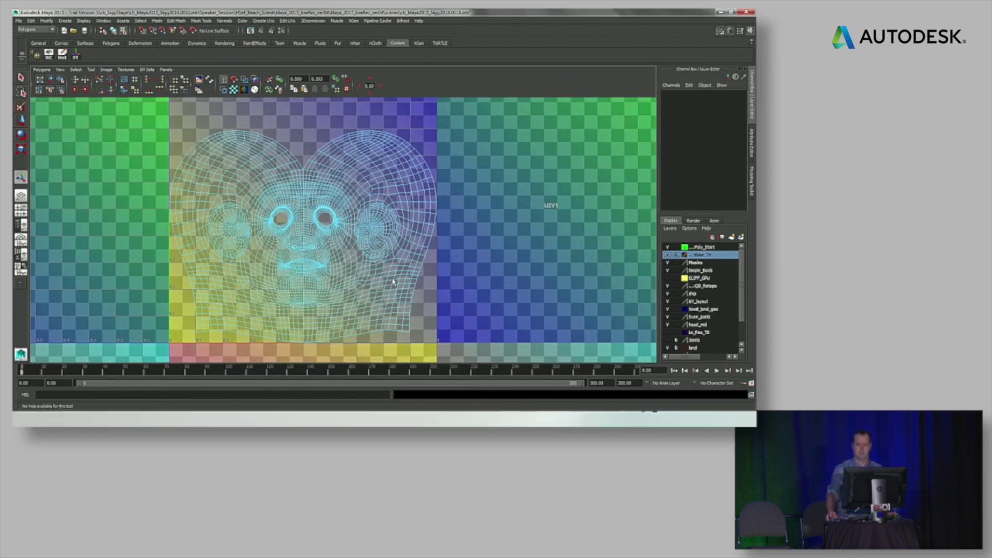
{"action": "key", "text": "space"}
{"action": "key", "text": "space"}
{"action": "mouse_move", "coordinate": [475, 261]}
{"action": "left_mouse_down", "text": "alt"}
{"action": "mouse_move", "coordinate": [454, 258]}
{"action": "mouse_move", "coordinate": [474, 267]}
{"action": "left_mouse_up", "text": "alt"}
{"action": "key", "text": "space"}
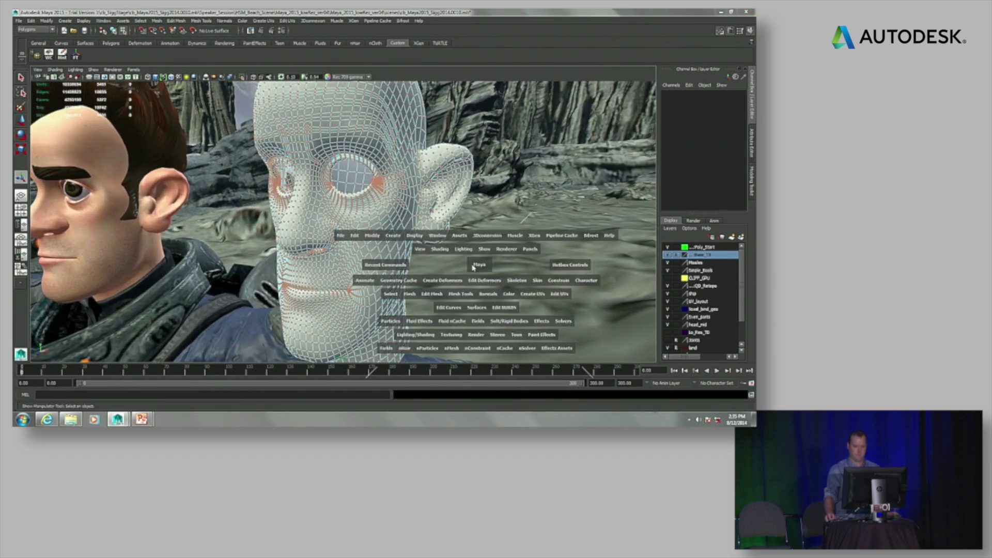
- Select all UVs of the head shell and examine the checker pattern on the model and across the UV tiles
{"action": "right_click_drag", "start_coordinate": [163, 213], "coordinate": [103, 189]}
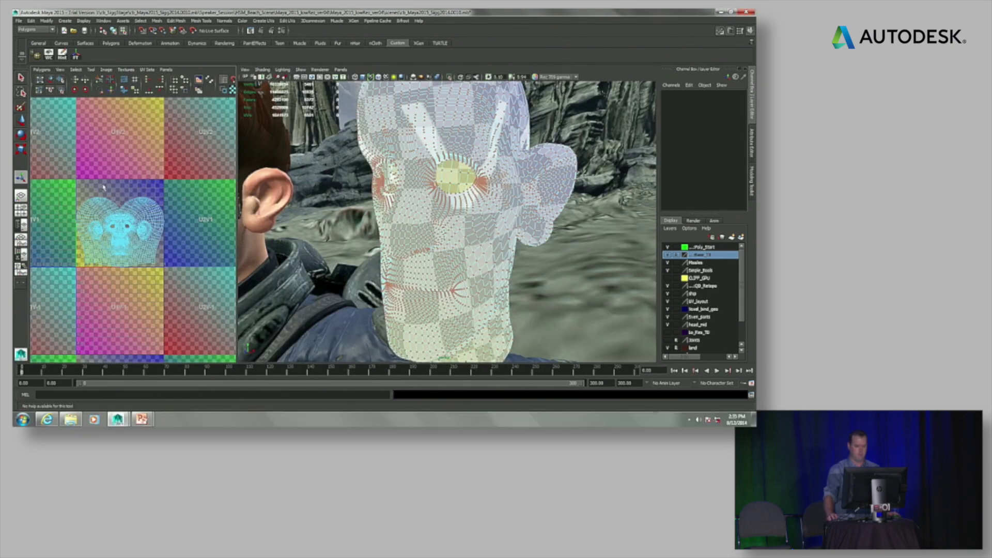
{"action": "key", "text": "F8"}
{"action": "left_click_drag", "start_coordinate": [535, 221], "coordinate": [563, 170], "text": "alt"}
{"action": "left_click_drag", "start_coordinate": [525, 212], "coordinate": [480, 226], "text": "alt"}
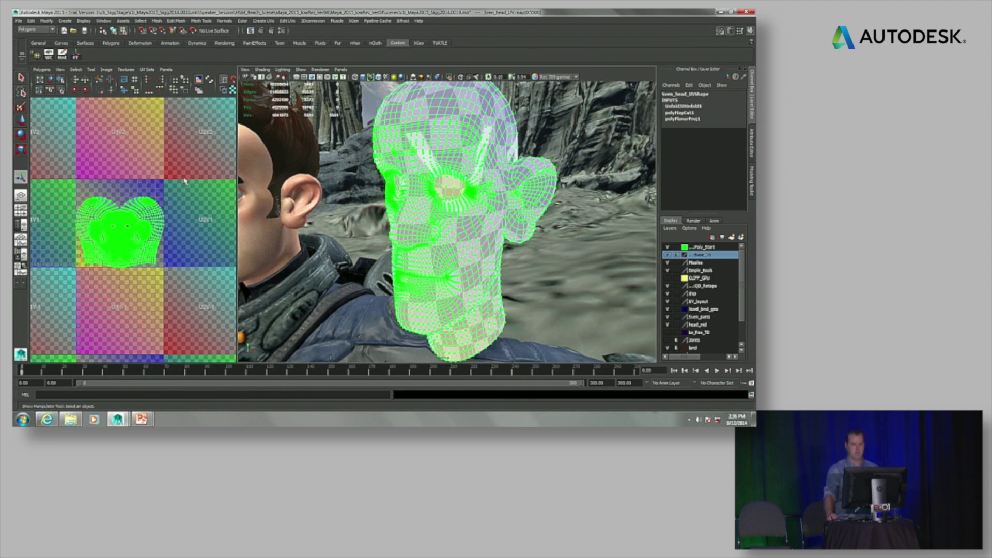
{"action": "key", "text": "space"}
{"action": "scroll", "coordinate": [403, 230], "scroll_direction": "down", "scroll_amount": 10}
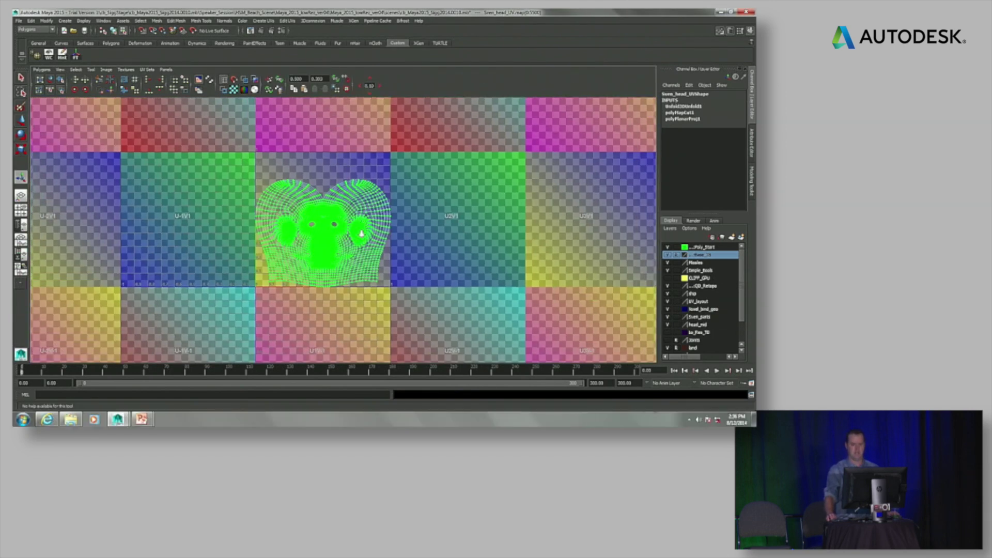
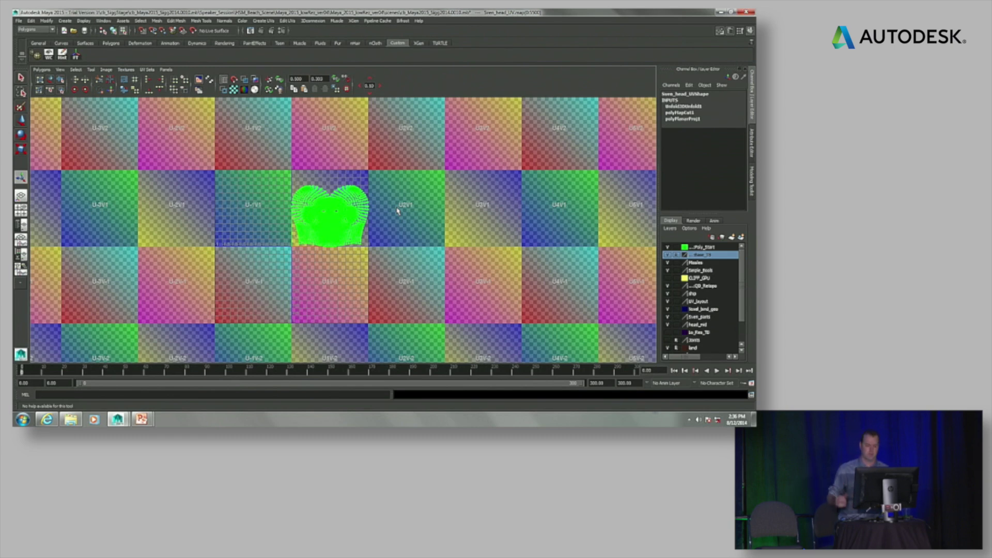
- Optimize the head shell's UVs with the Unfold3D method, 1 iteration, a 1024 map size and 2 pixels of room space
{"action": "right_click_drag", "start_coordinate": [398, 210], "coordinate": [466, 199], "text": "alt"}
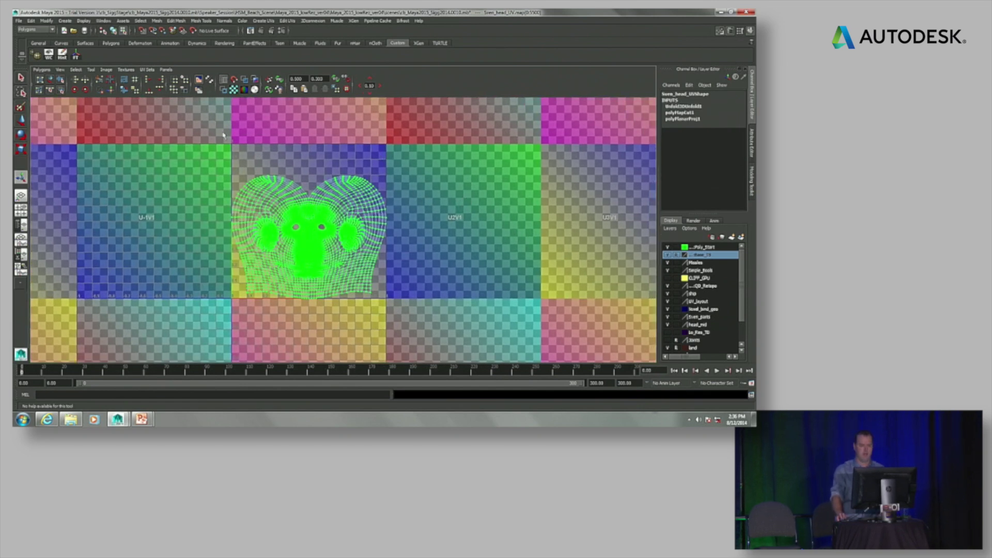
{"action": "left_click", "coordinate": [40, 71]}
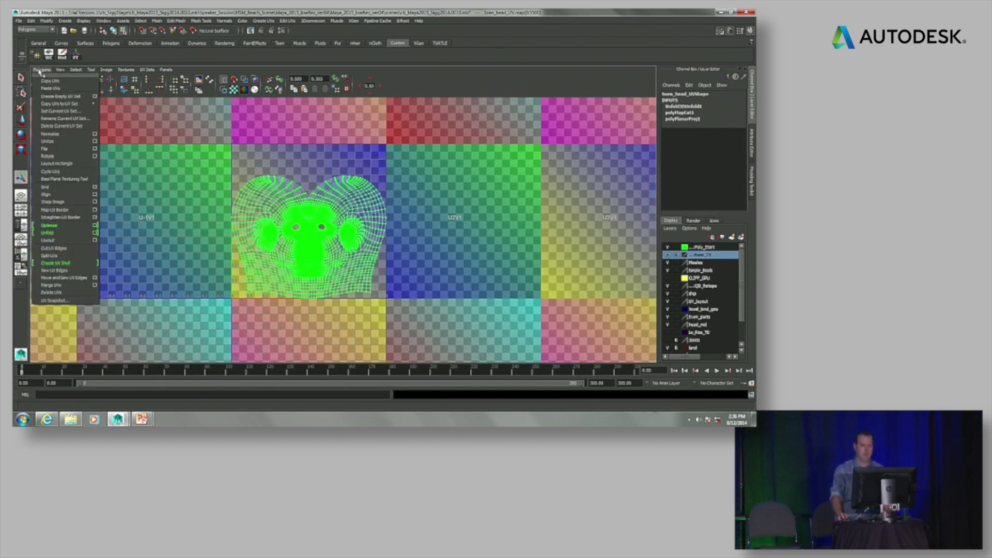
{"action": "left_click", "coordinate": [95, 226]}
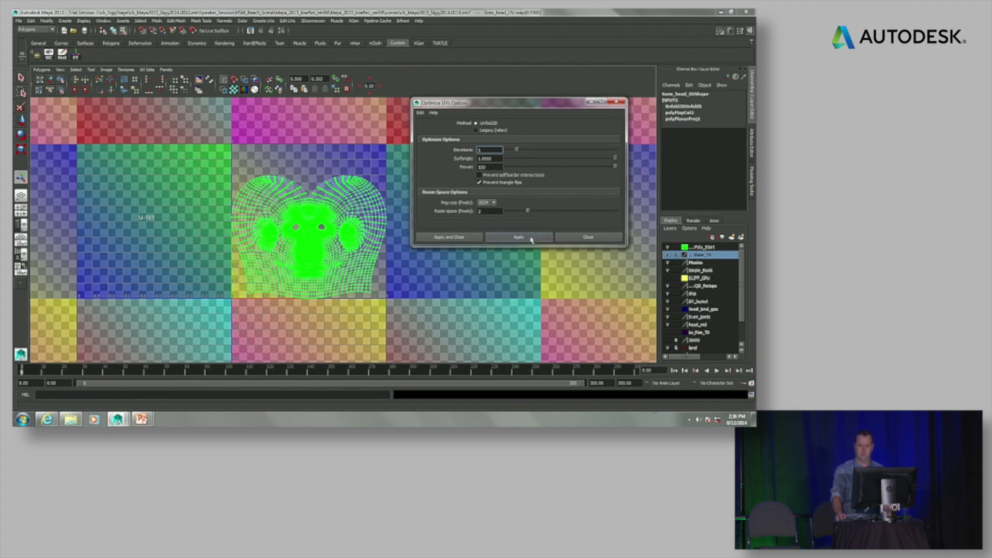
{"action": "left_click", "coordinate": [467, 236]}
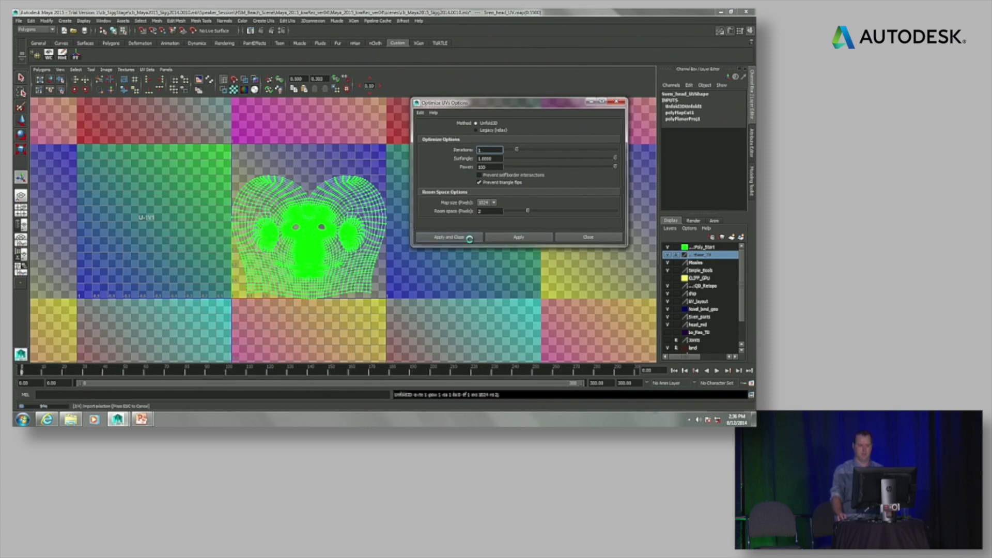
{"action": "scroll", "coordinate": [305, 282], "scroll_direction": "up", "scroll_amount": 6}
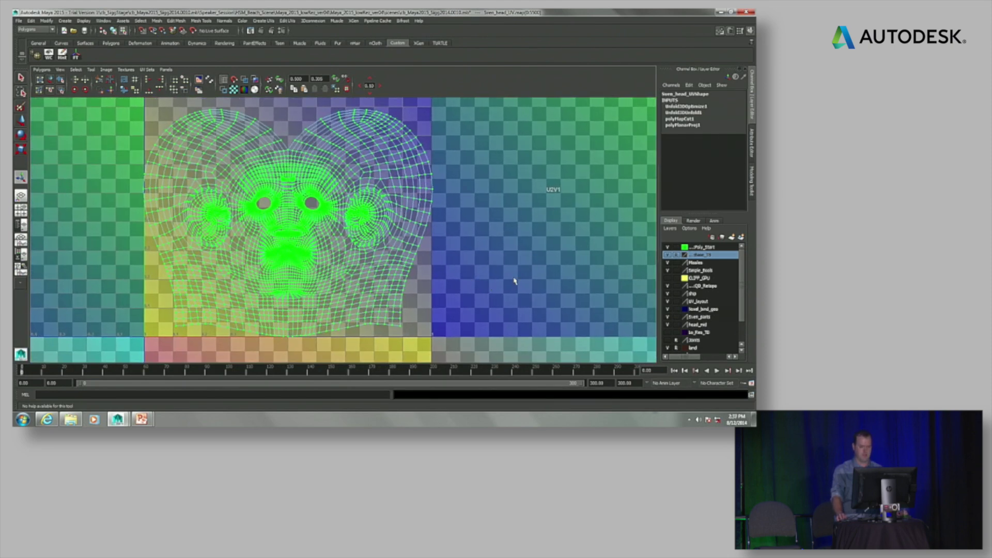
- Undo and redo the UV optimization to compare the head shell before and after
{"action": "key", "text": "ctrl+z"}
{"action": "key", "text": "shift+z"}
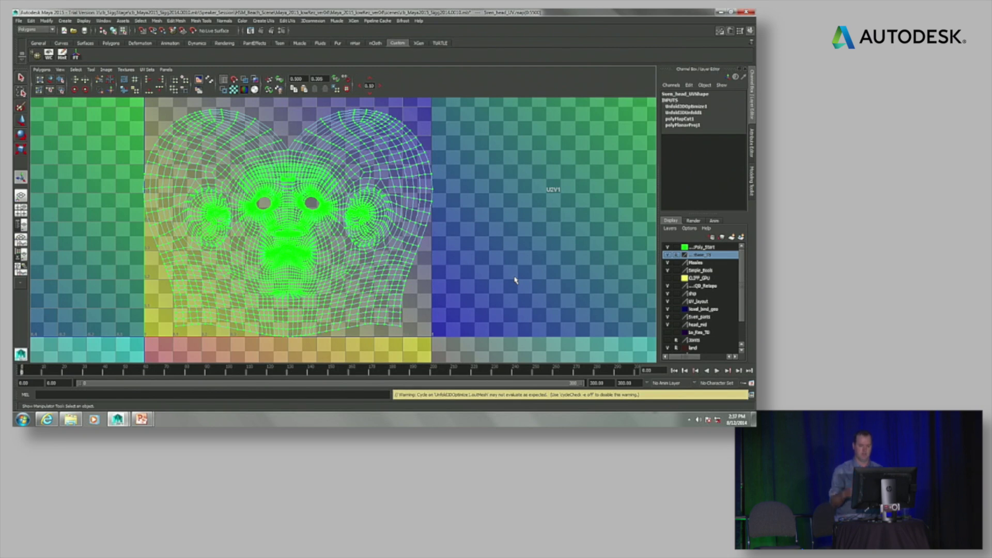
{"action": "scroll", "coordinate": [458, 274], "scroll_direction": "down", "scroll_amount": 1}
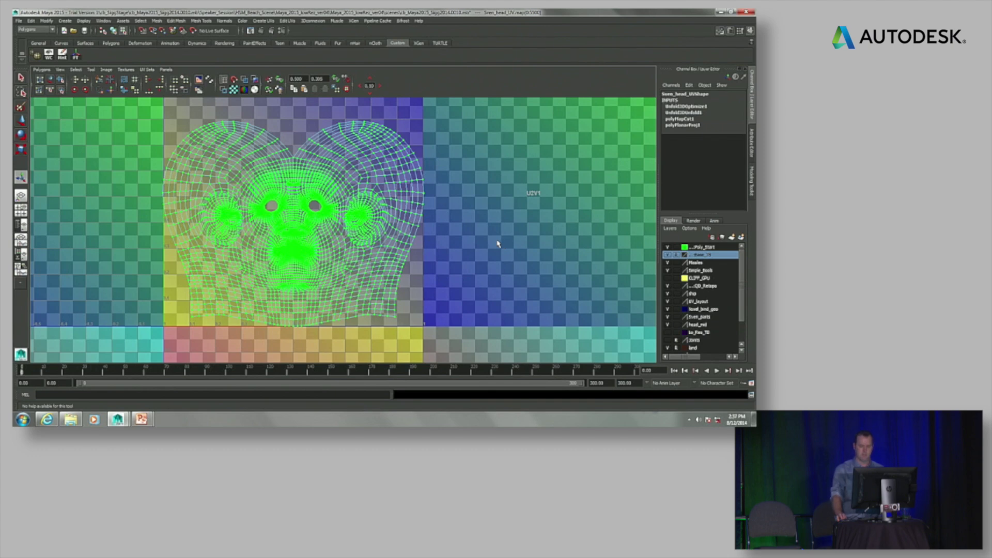
- Return to the side-by-side view, leave component mode and select the character's suit mesh
{"action": "key", "text": "space"}
{"action": "key", "text": "F8"}
{"action": "left_click_drag", "start_coordinate": [362, 243], "coordinate": [399, 244], "text": "alt"}
{"action": "left_click_drag", "start_coordinate": [385, 211], "coordinate": [353, 223], "text": "alt"}
{"action": "left_click", "coordinate": [443, 260]}
{"action": "left_click", "coordinate": [443, 260]}
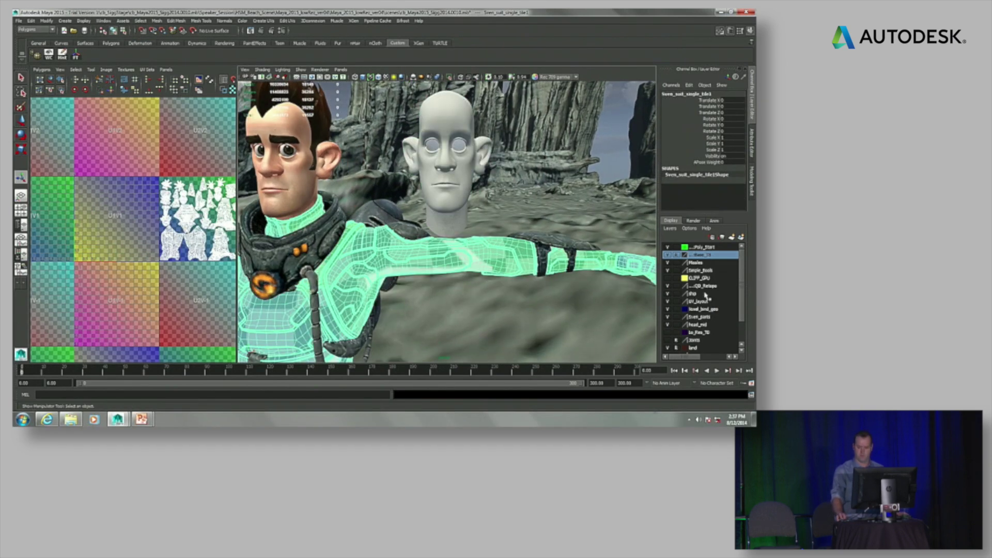
- Hide the UV_layout layer and turn off the checkered UV display to show the suit's UV shells
{"action": "left_click", "coordinate": [668, 301]}
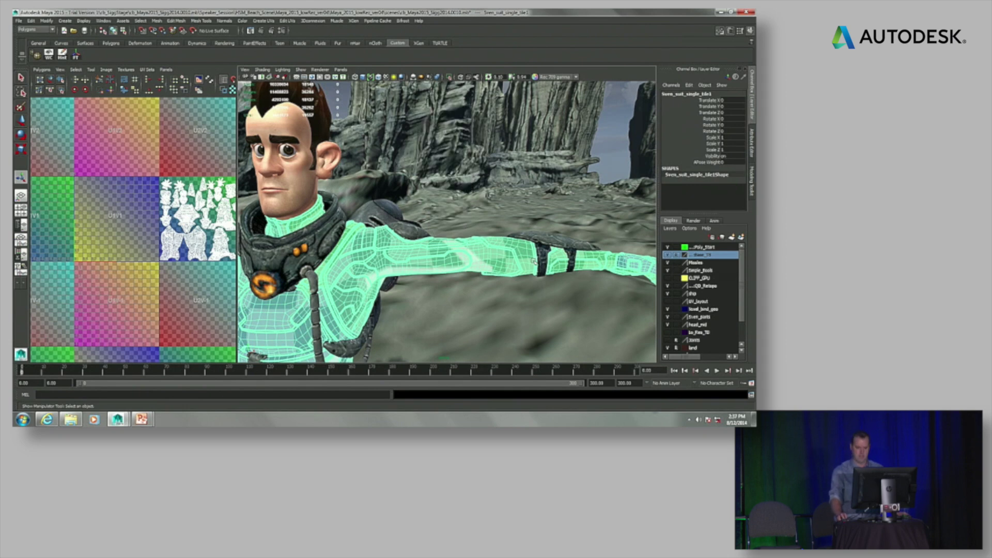
{"action": "key", "text": "f"}
{"action": "left_click", "coordinate": [223, 90]}
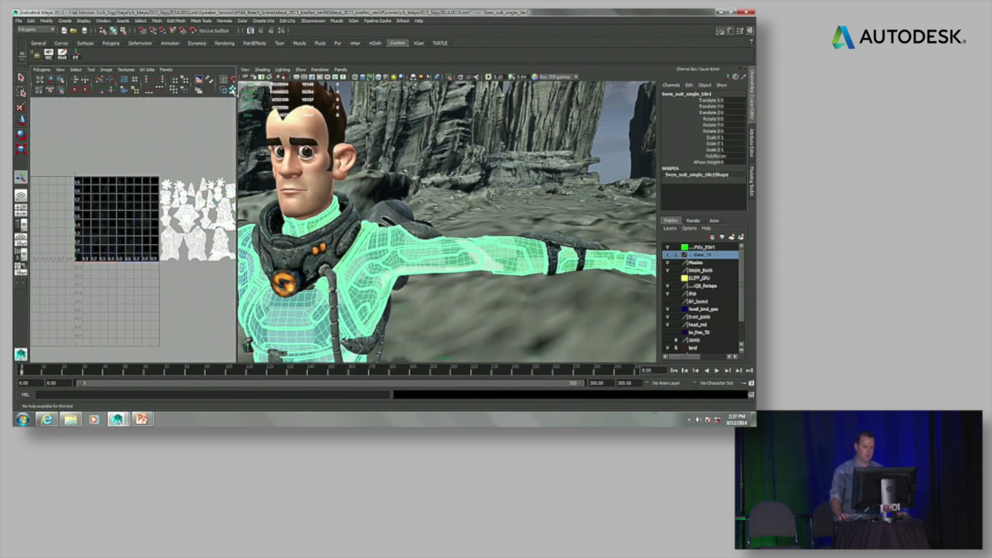
{"action": "scroll", "coordinate": [138, 159], "scroll_direction": "down", "scroll_amount": 3}
{"action": "scroll", "coordinate": [155, 232], "scroll_direction": "up", "scroll_amount": 4}
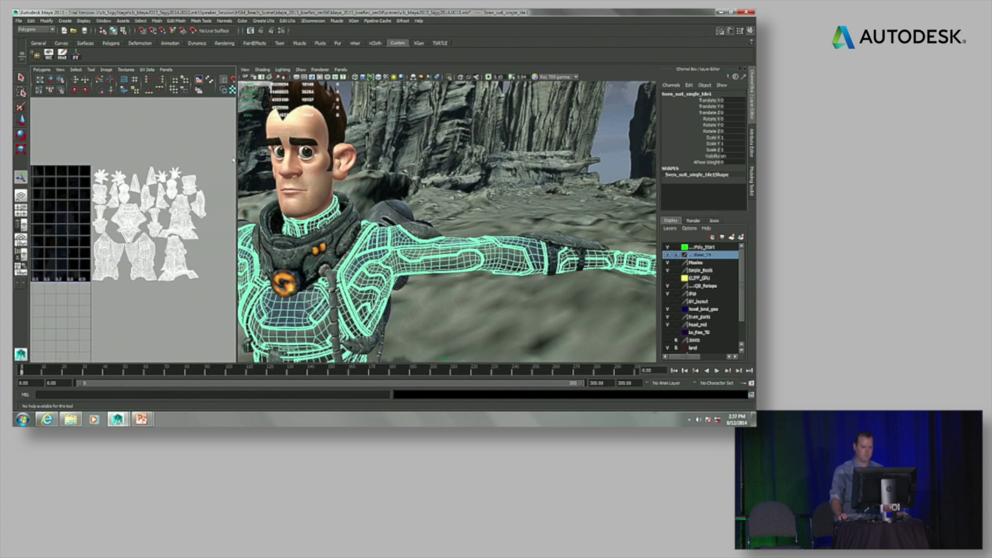
{"action": "scroll", "coordinate": [447, 222], "scroll_direction": "up", "scroll_amount": 3}
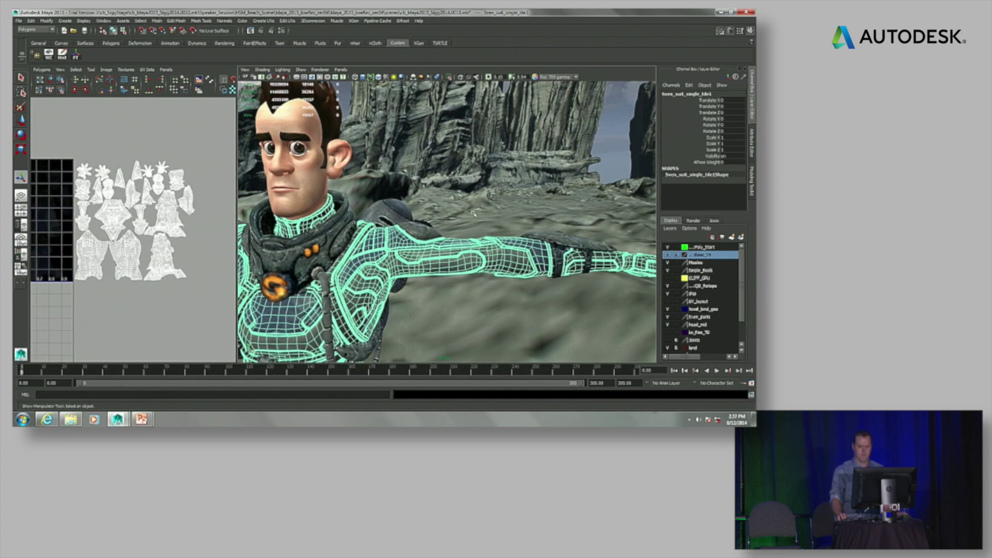
- Show the attributes of the suit's sven__suit material and open the diffuse file texture connected to its color
{"action": "left_click", "coordinate": [752, 146]}
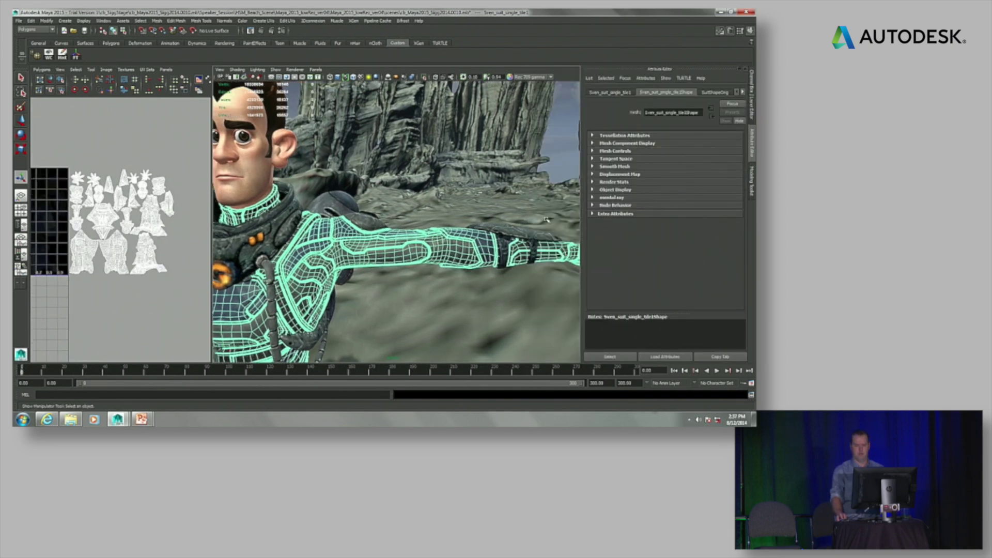
{"action": "left_click", "coordinate": [743, 91]}
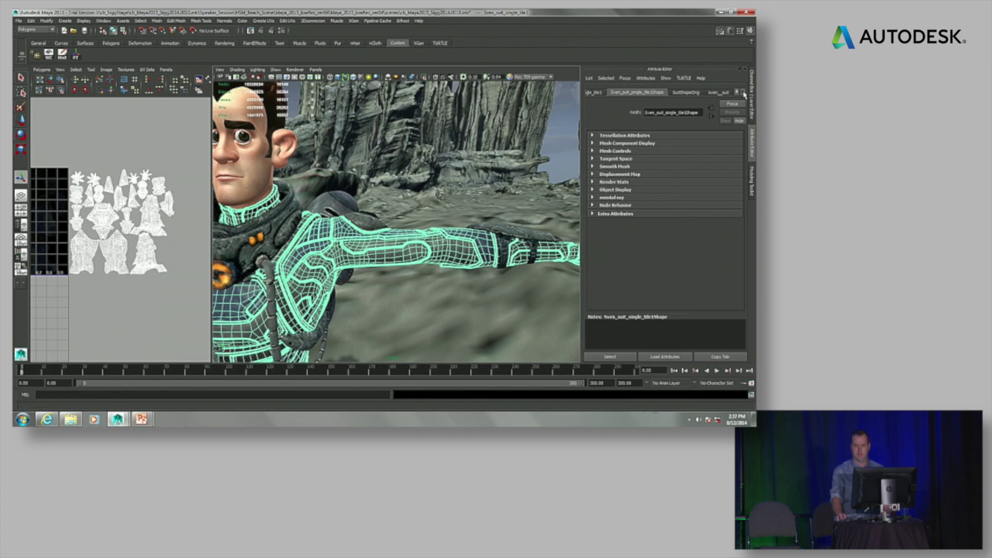
{"action": "left_click", "coordinate": [718, 92]}
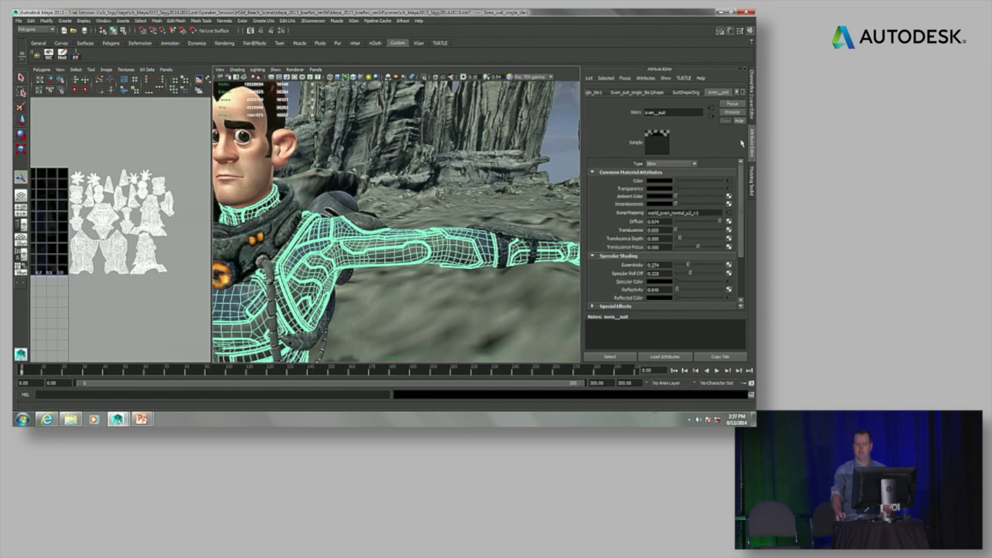
{"action": "left_click", "coordinate": [729, 183]}
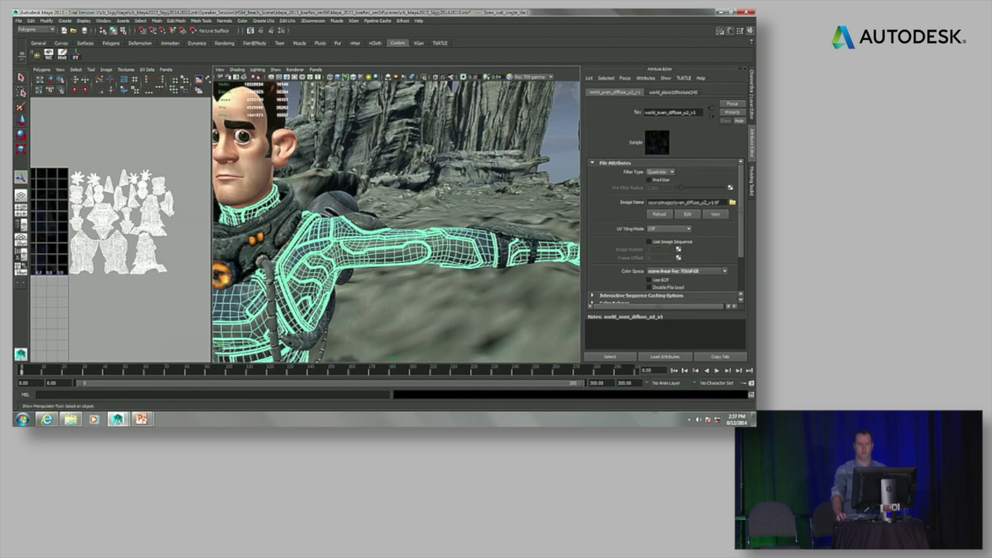
- Maximize the perspective view on the character and review the UV Tiling Mode options of the diffuse file texture
{"action": "key", "text": "space"}
{"action": "mouse_move", "coordinate": [453, 178]}
{"action": "left_mouse_down", "text": "alt"}
{"action": "mouse_move", "coordinate": [385, 184]}
{"action": "mouse_move", "coordinate": [442, 168]}
{"action": "left_mouse_up", "text": "alt"}
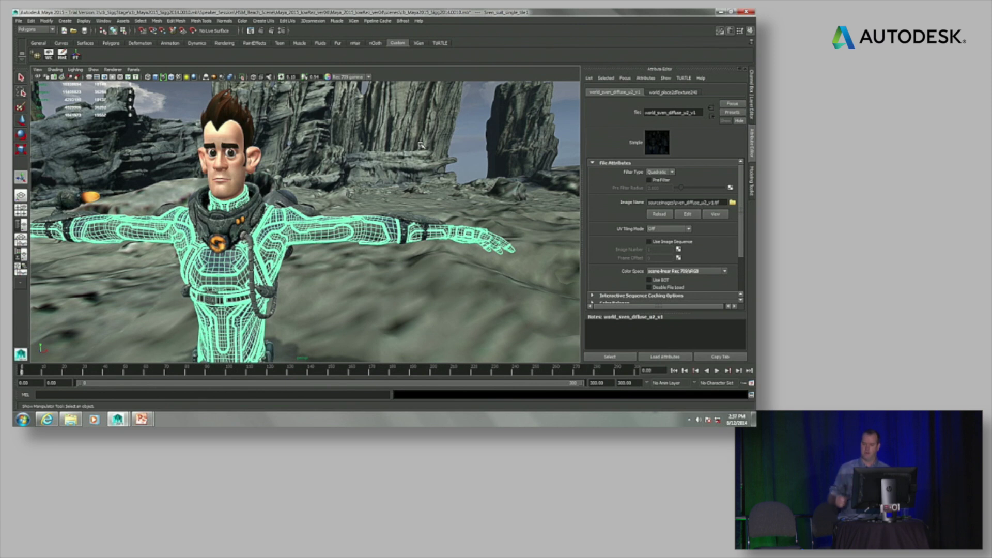
{"action": "scroll", "coordinate": [742, 233], "scroll_direction": "down", "scroll_amount": 1}
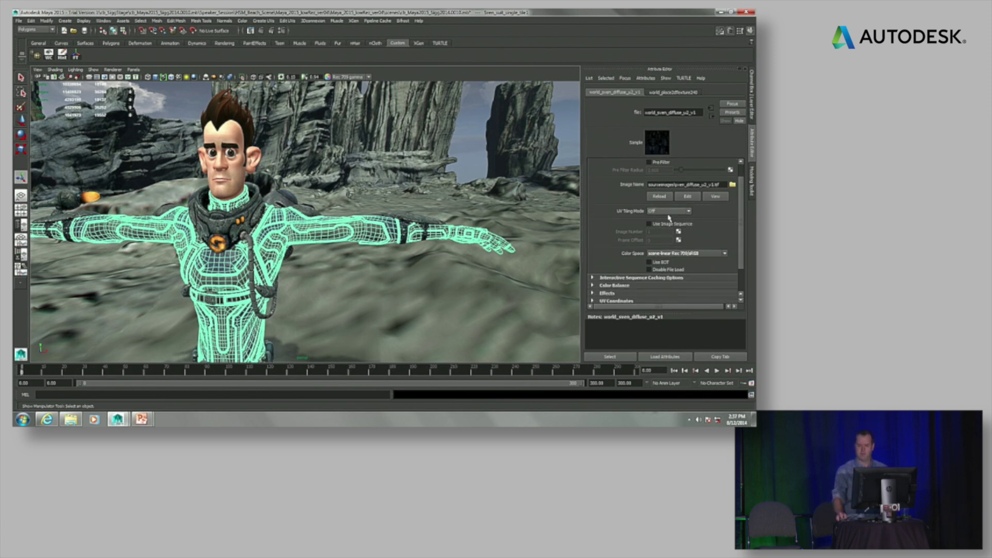
{"action": "left_click", "coordinate": [688, 211]}
{"action": "left_click", "coordinate": [716, 221]}
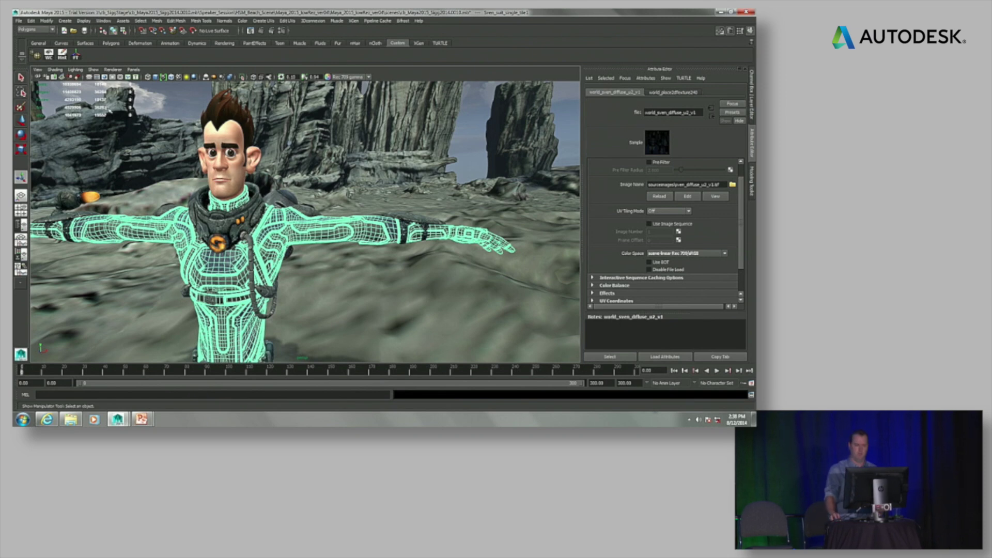
- Open the Viewport 2.0 settings and review the texture resolution clamping and the bake resolution options for unsupported texture types
{"action": "left_click", "coordinate": [112, 70]}
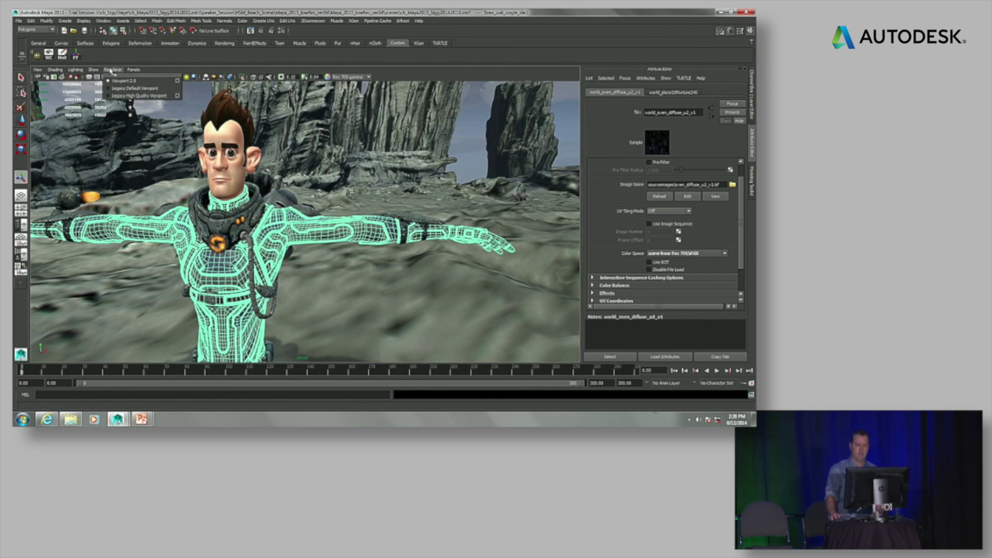
{"action": "left_click", "coordinate": [177, 81]}
{"action": "left_click_drag", "start_coordinate": [154, 95], "coordinate": [142, 93]}
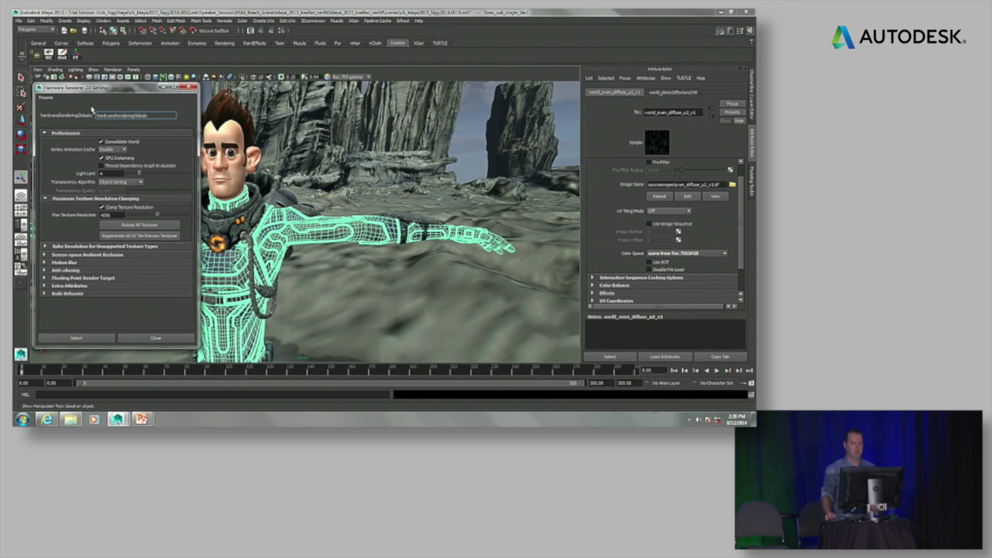
{"action": "left_click_drag", "start_coordinate": [105, 91], "coordinate": [109, 87]}
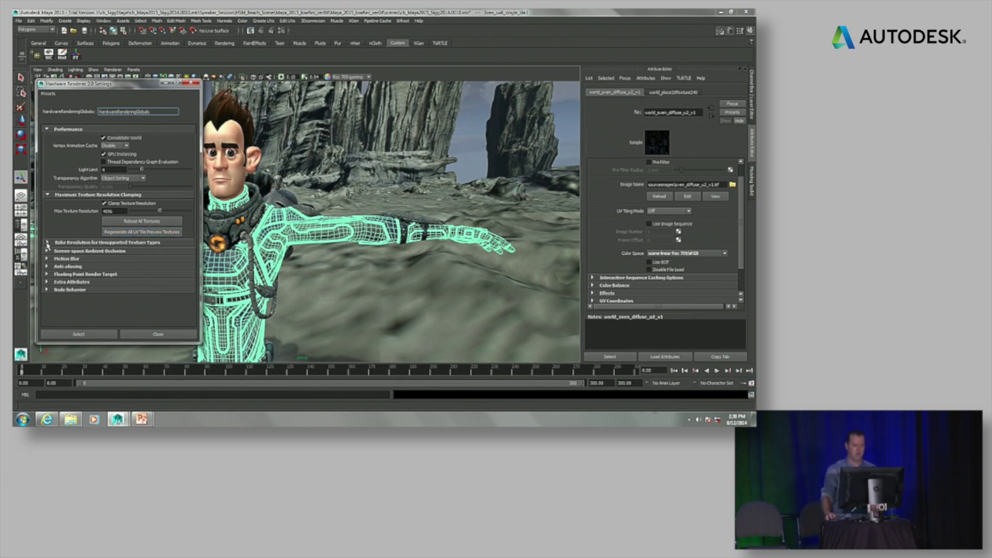
{"action": "left_click", "coordinate": [47, 242]}
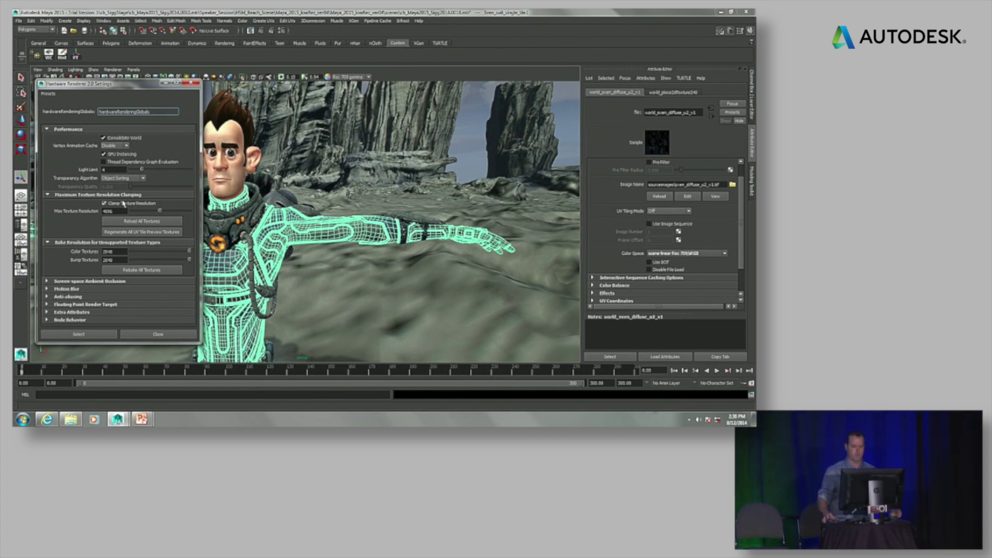
{"action": "left_click_drag", "start_coordinate": [440, 188], "coordinate": [426, 185], "text": "alt"}
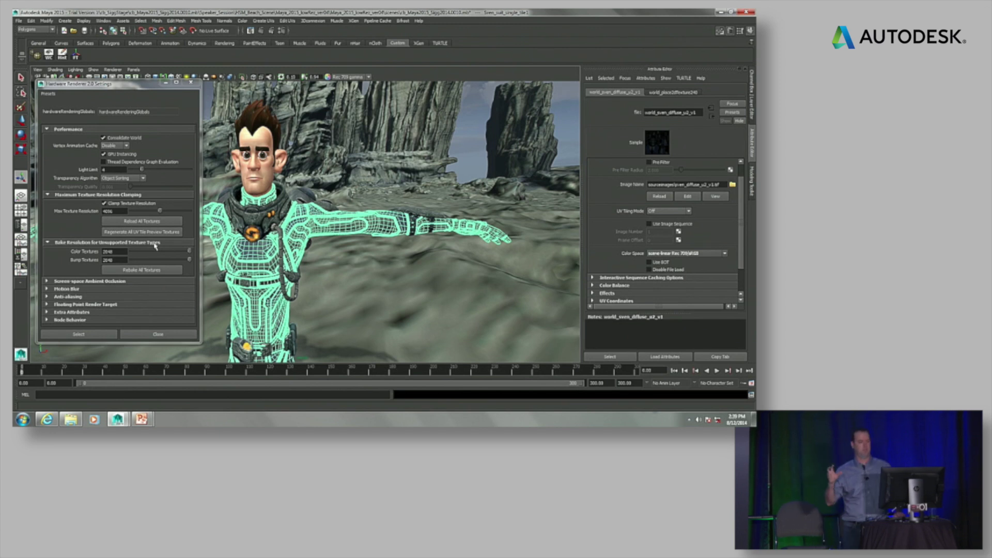
{"action": "double_click", "coordinate": [114, 252]}
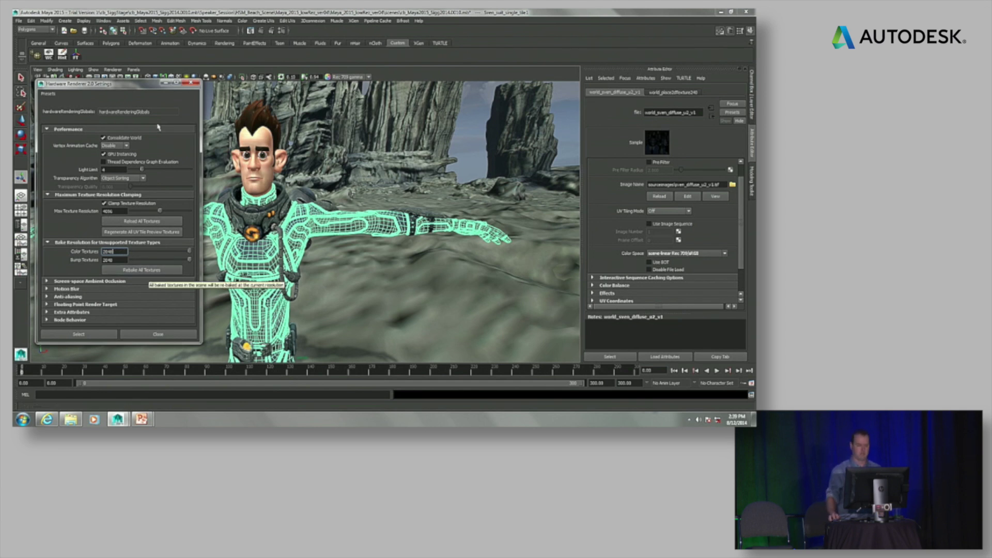
- Deselect the suit, frame the whole character in the perspective view and minimize the hardware renderer settings window
{"action": "left_click_drag", "start_coordinate": [144, 83], "coordinate": [144, 68]}
{"action": "left_click", "coordinate": [458, 196]}
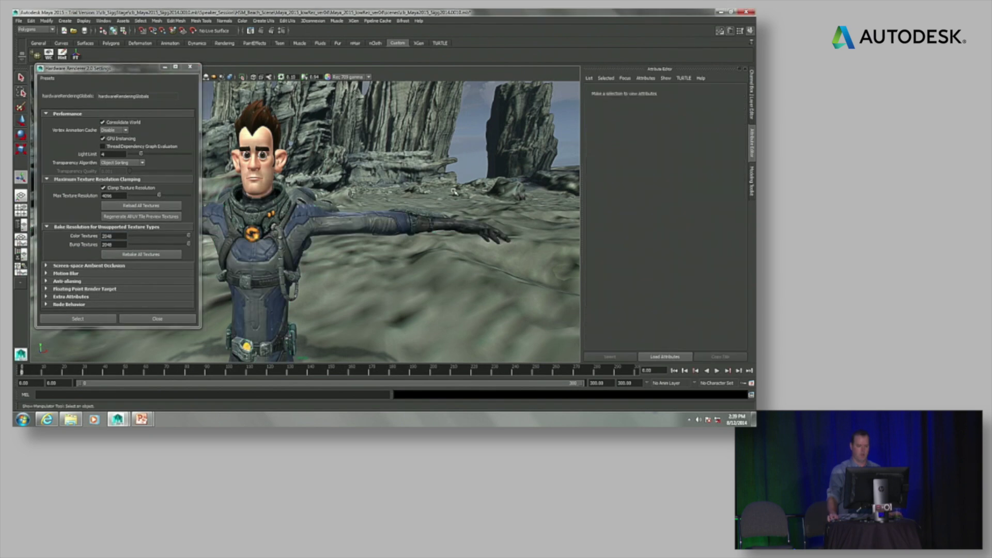
{"action": "scroll", "coordinate": [457, 196], "scroll_direction": "down", "scroll_amount": 3}
{"action": "middle_click_drag", "start_coordinate": [458, 196], "coordinate": [425, 185], "text": "alt"}
{"action": "scroll", "coordinate": [383, 184], "scroll_direction": "up", "scroll_amount": 2}
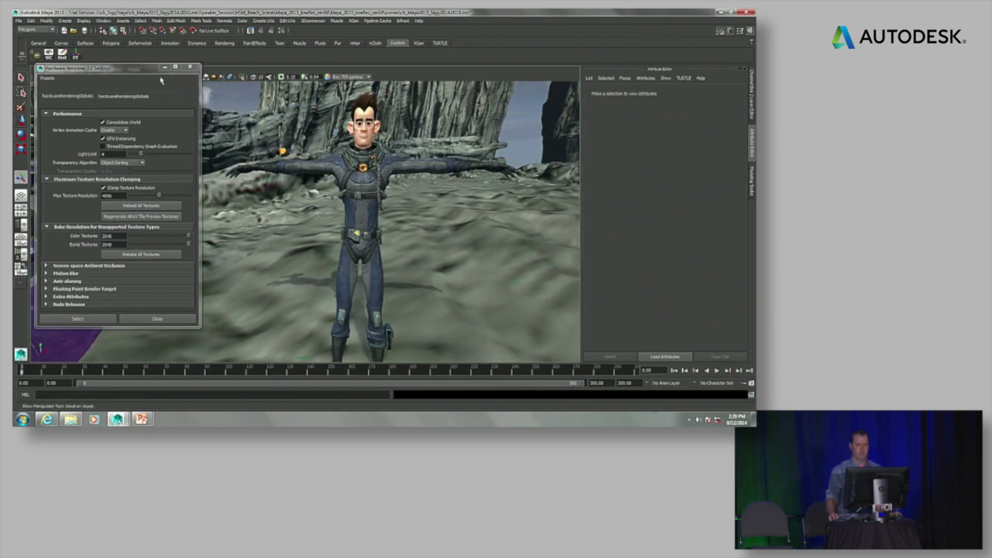
{"action": "left_click", "coordinate": [153, 70]}
{"action": "left_click", "coordinate": [165, 67]}
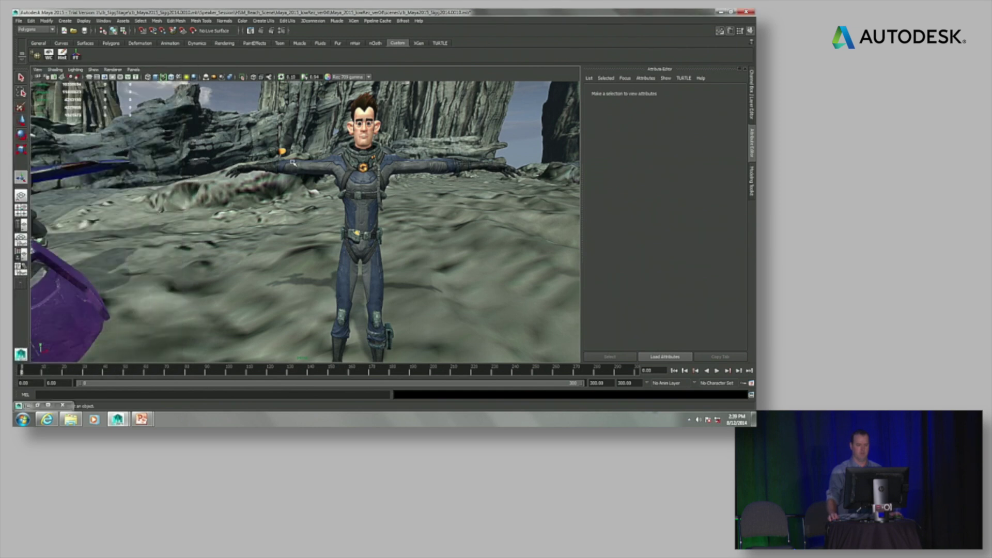
- Open the Color Management preferences, review the color transform and input color space settings, and close the preferences
{"action": "left_click", "coordinate": [103, 20]}
{"action": "mouse_move", "coordinate": [129, 33]}
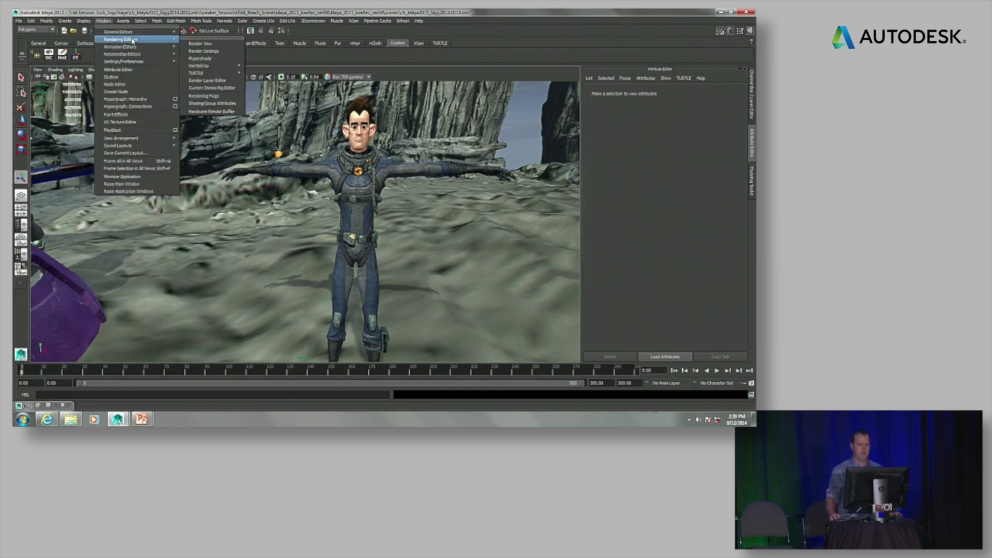
{"action": "mouse_move", "coordinate": [124, 62]}
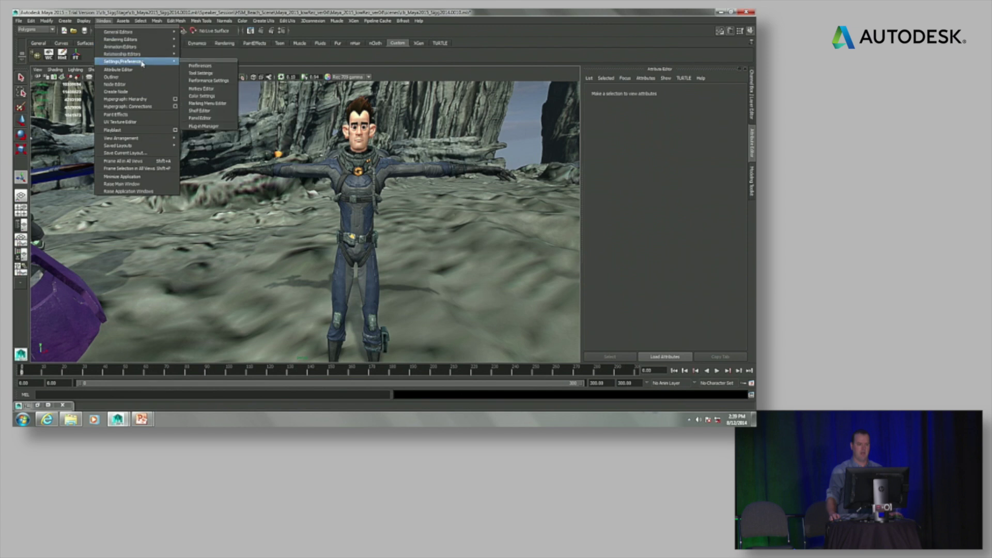
{"action": "left_click", "coordinate": [201, 67]}
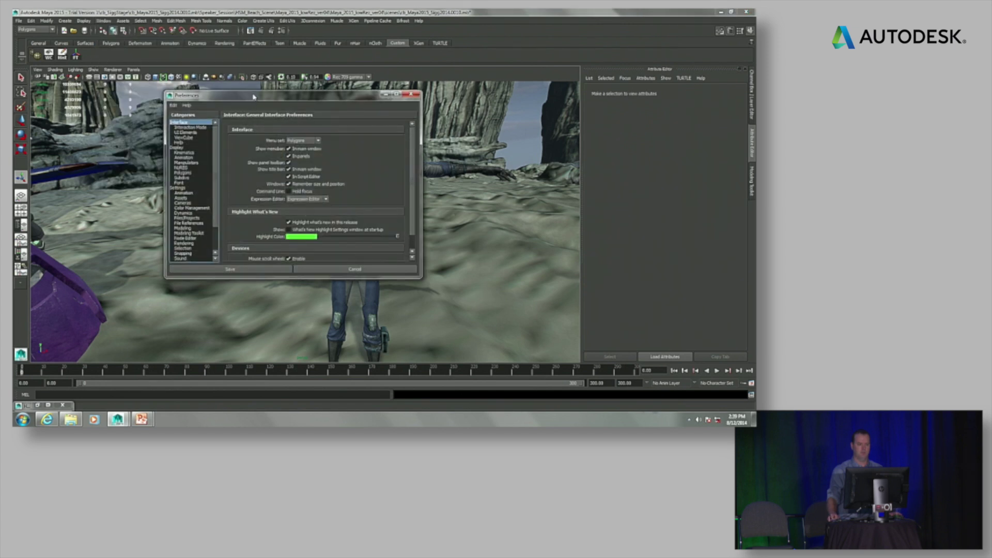
{"action": "left_click_drag", "start_coordinate": [254, 97], "coordinate": [122, 123]}
{"action": "left_click_drag", "start_coordinate": [86, 211], "coordinate": [87, 223]}
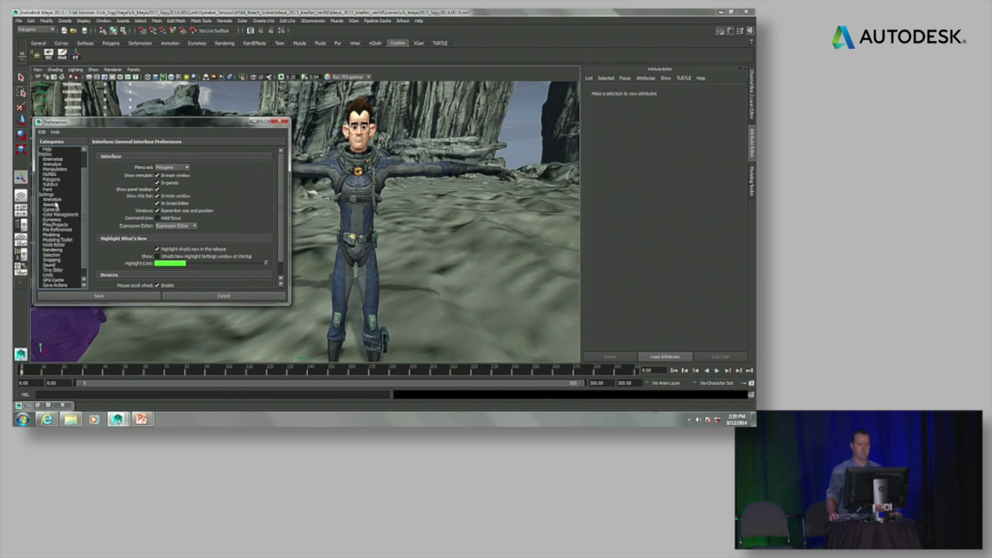
{"action": "left_click", "coordinate": [62, 214]}
{"action": "mouse_move", "coordinate": [160, 119]}
{"action": "left_mouse_down"}
{"action": "mouse_move", "coordinate": [160, 73]}
{"action": "mouse_move", "coordinate": [164, 113]}
{"action": "left_mouse_up"}
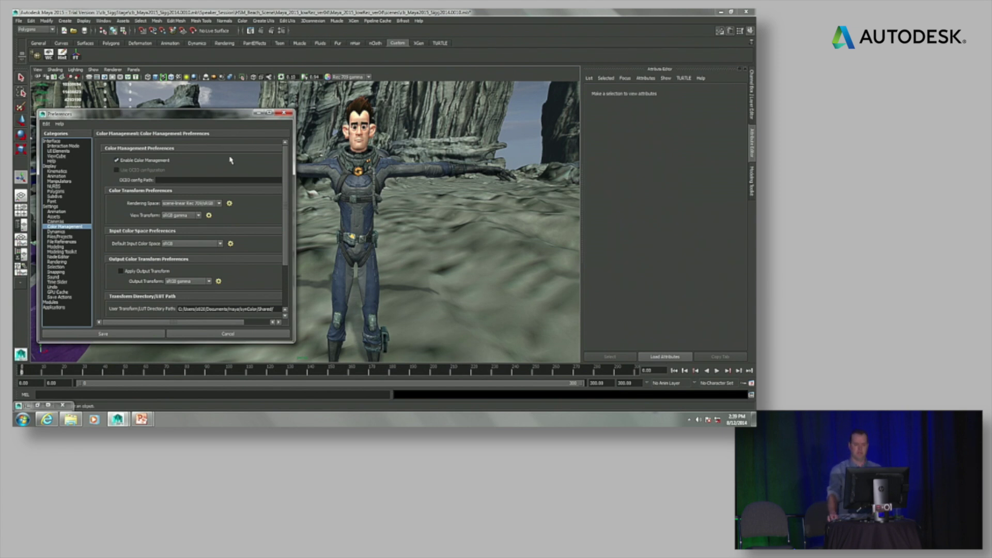
{"action": "left_click", "coordinate": [196, 334]}
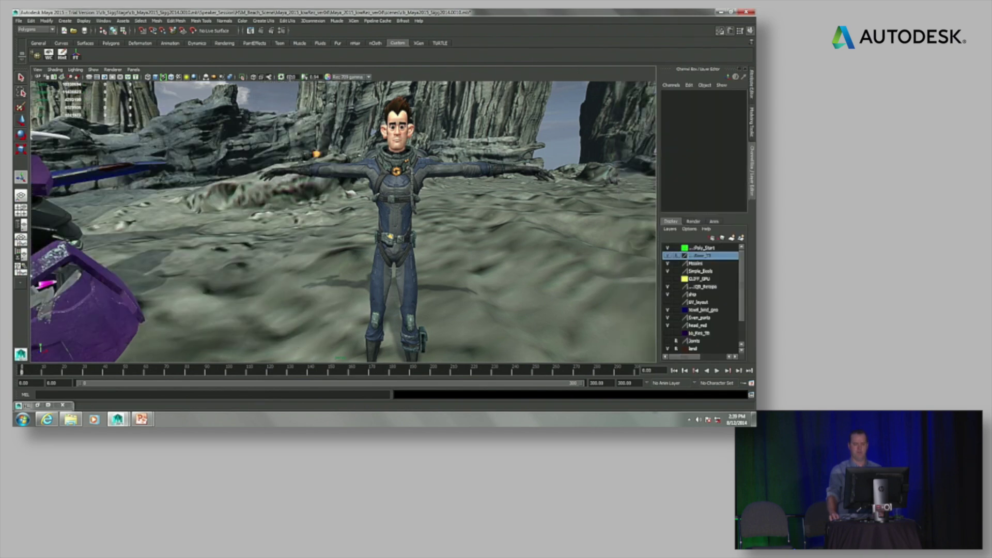
- Review the viewport's view transform choices, keep Rec 709 gamma, and toggle the view transform off and back on
{"action": "left_click", "coordinate": [369, 77]}
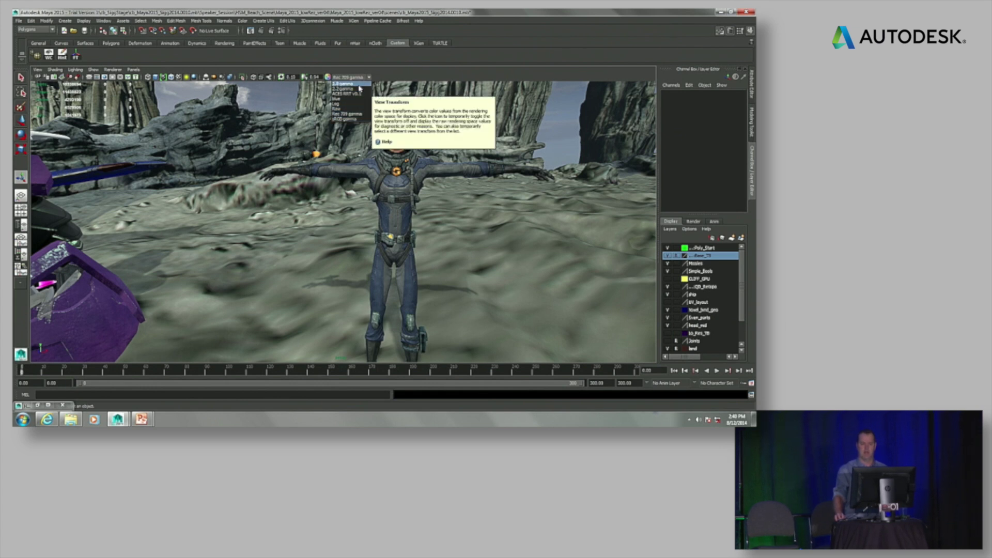
{"action": "left_click", "coordinate": [360, 114]}
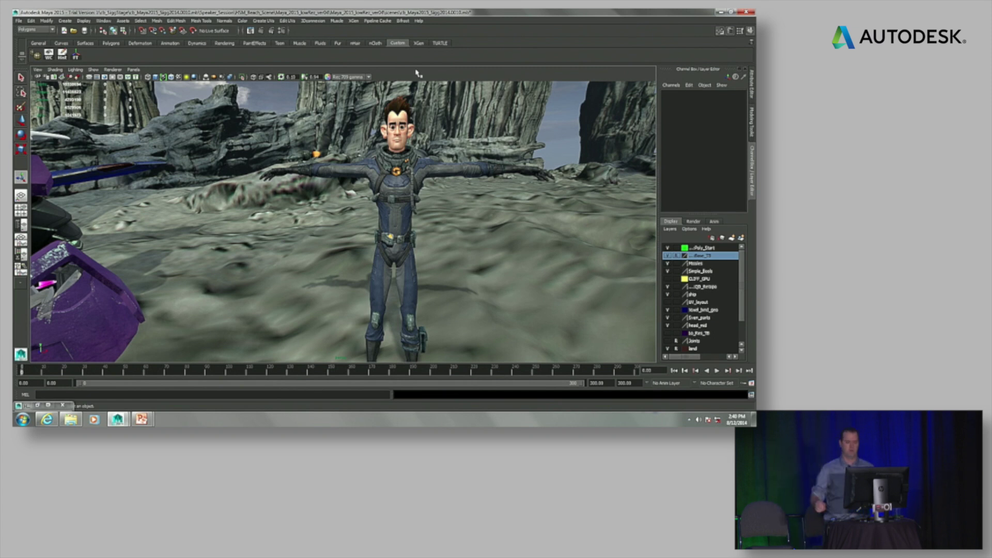
{"action": "left_click", "coordinate": [327, 77]}
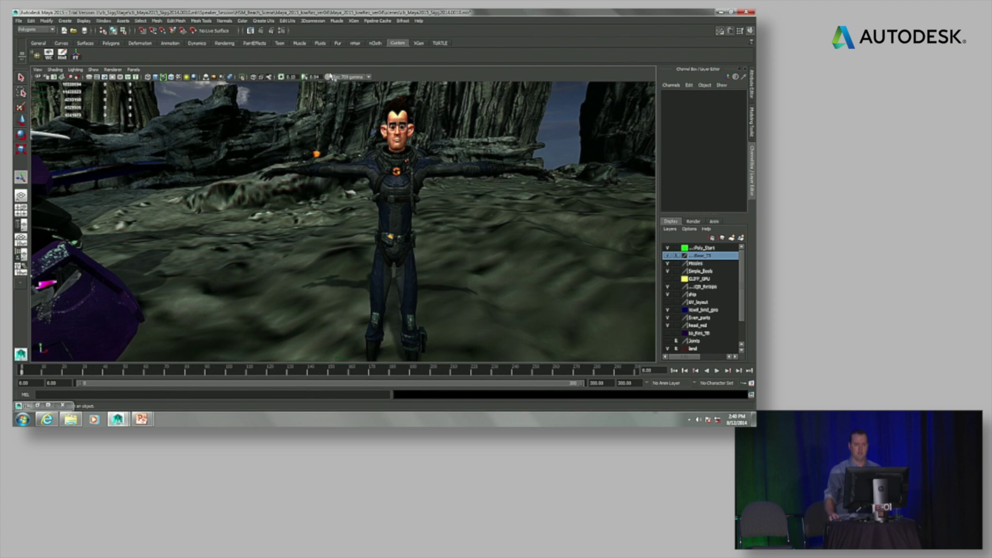
{"action": "left_click", "coordinate": [328, 77]}
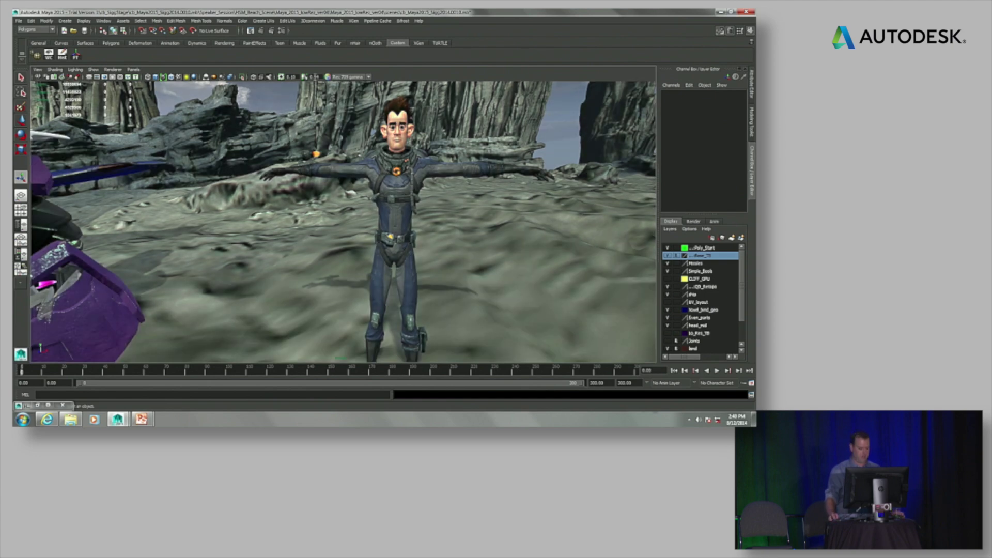
- Try out the viewport's gamma and exposure adjustments on the character and reset them
{"action": "middle_click_drag", "start_coordinate": [317, 77], "coordinate": [317, 77], "text": "ctrl"}
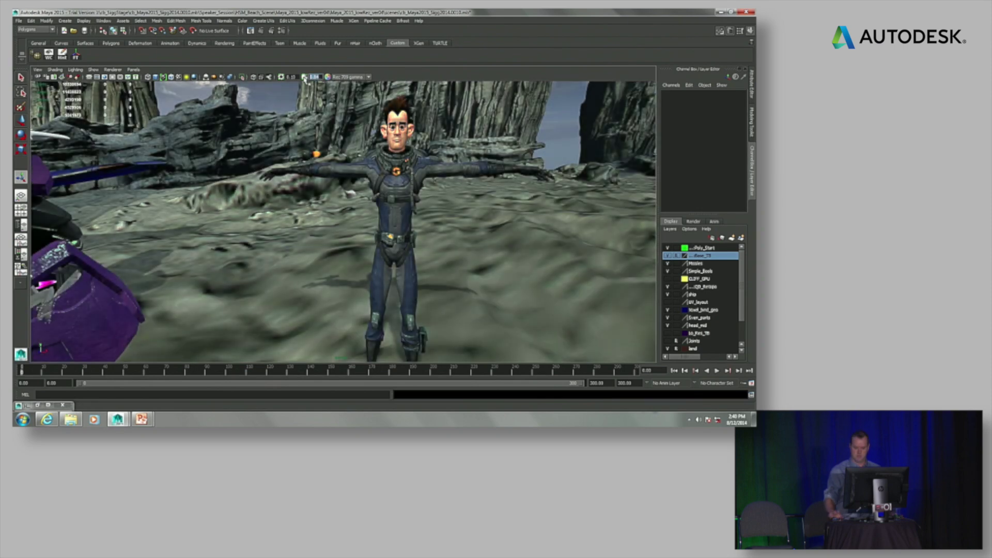
{"action": "left_click", "coordinate": [304, 77]}
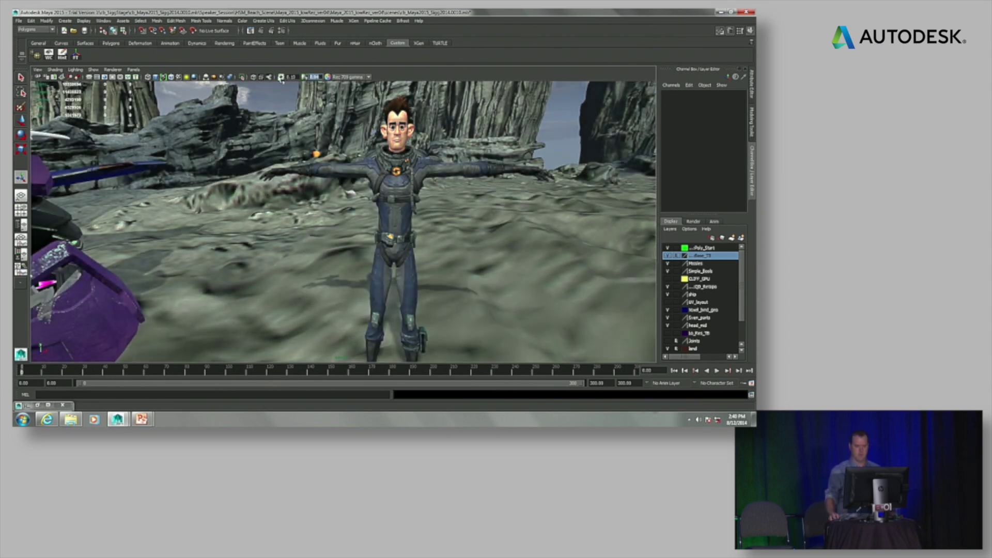
{"action": "left_click_drag", "start_coordinate": [294, 79], "coordinate": [294, 80], "text": "ctrl"}
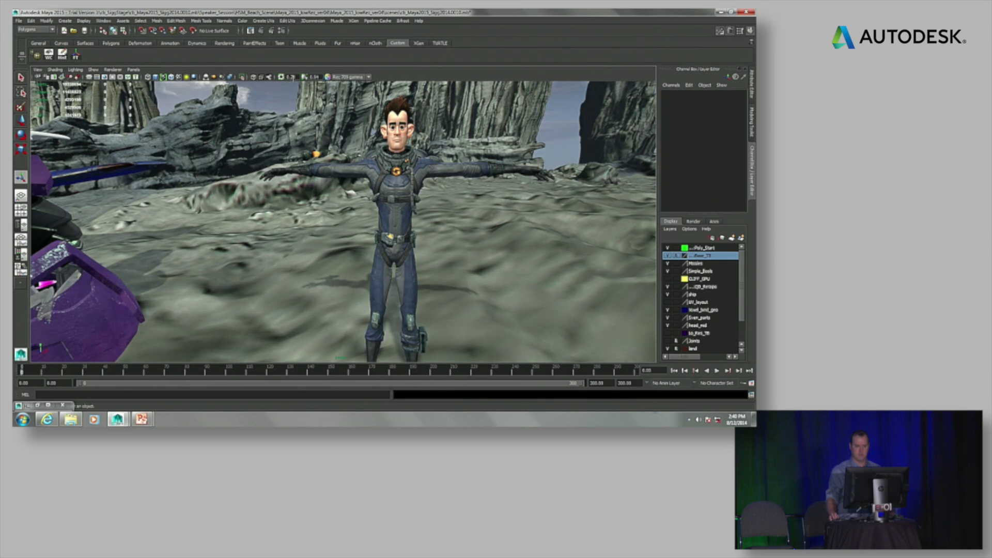
{"action": "left_click", "coordinate": [292, 77]}
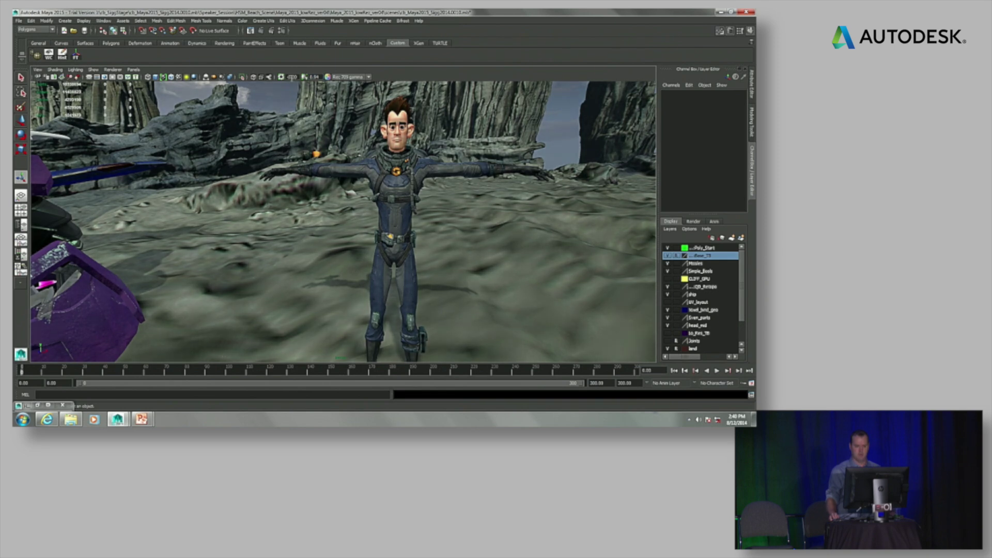
{"action": "left_click_drag", "start_coordinate": [292, 78], "coordinate": [294, 78], "text": "ctrl"}
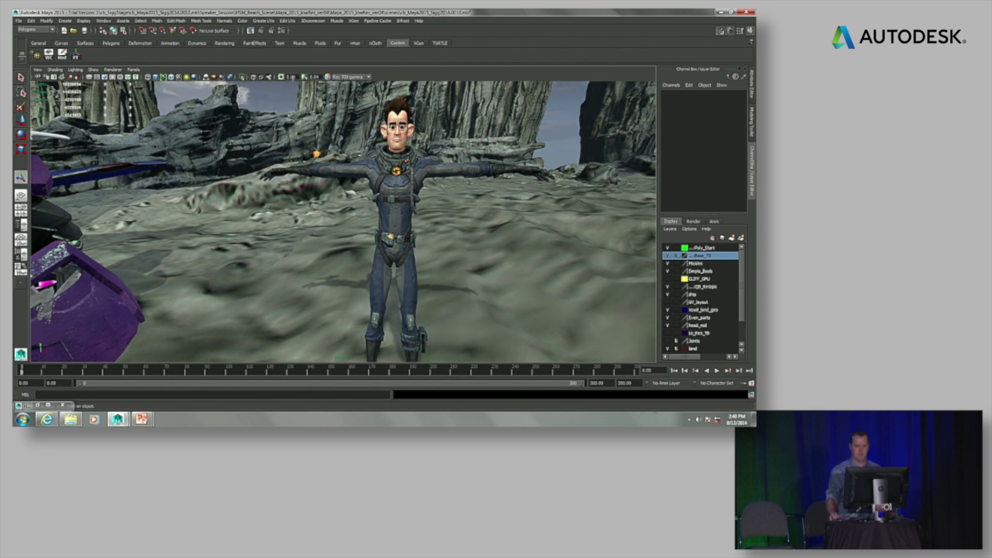
- Restore the Hardware Renderer 2.0 settings window, collapse the bake resolution section and expand the Screen-space Ambient Occlusion section
{"action": "left_click", "coordinate": [37, 405]}
{"action": "left_click_drag", "start_coordinate": [105, 107], "coordinate": [172, 88]}
{"action": "left_click", "coordinate": [91, 250]}
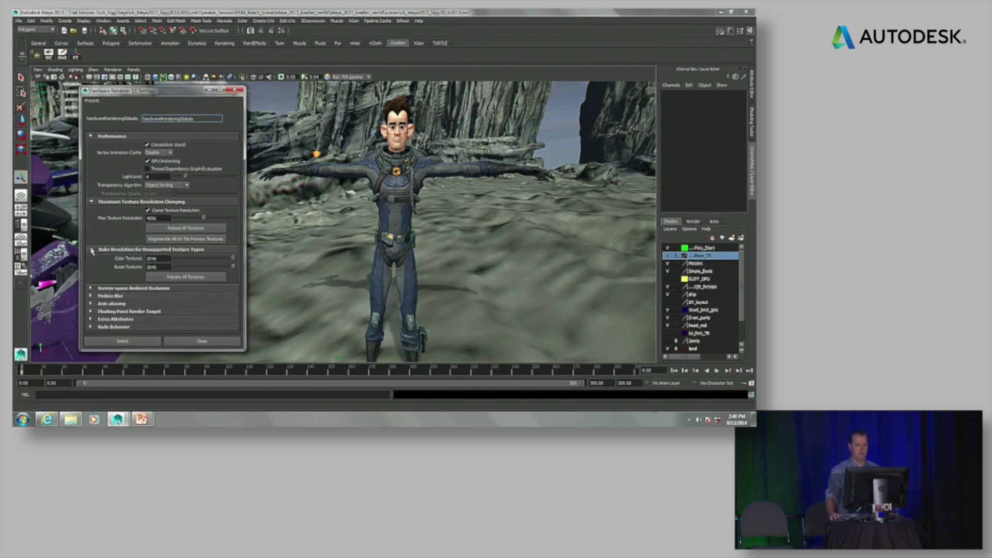
{"action": "left_click", "coordinate": [92, 250]}
{"action": "left_click", "coordinate": [90, 258]}
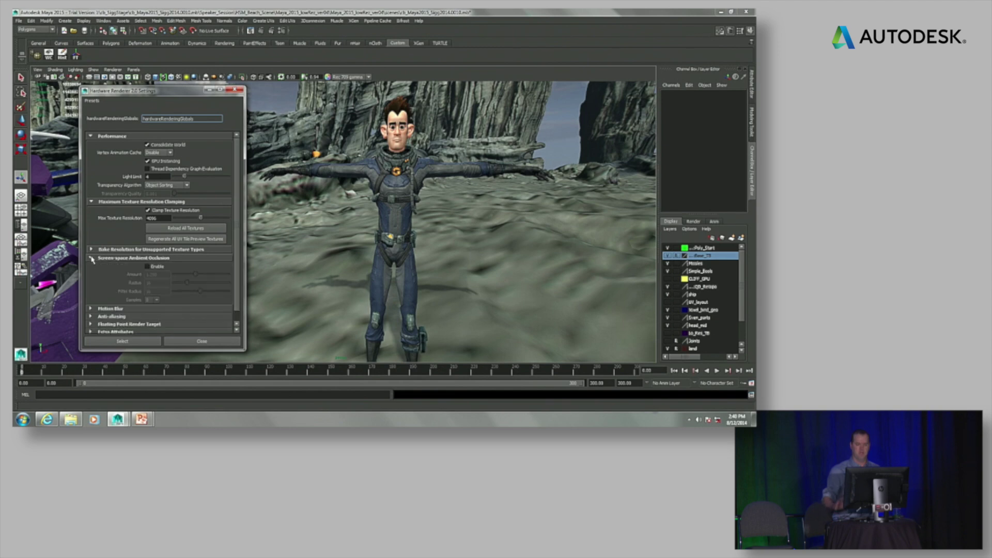
{"action": "scroll", "coordinate": [361, 218], "scroll_direction": "down", "scroll_amount": 2}
- Enable screen-space ambient occlusion and inspect its effect on the character and the purple vehicle
{"action": "left_click_drag", "start_coordinate": [360, 218], "coordinate": [382, 196], "text": "alt"}
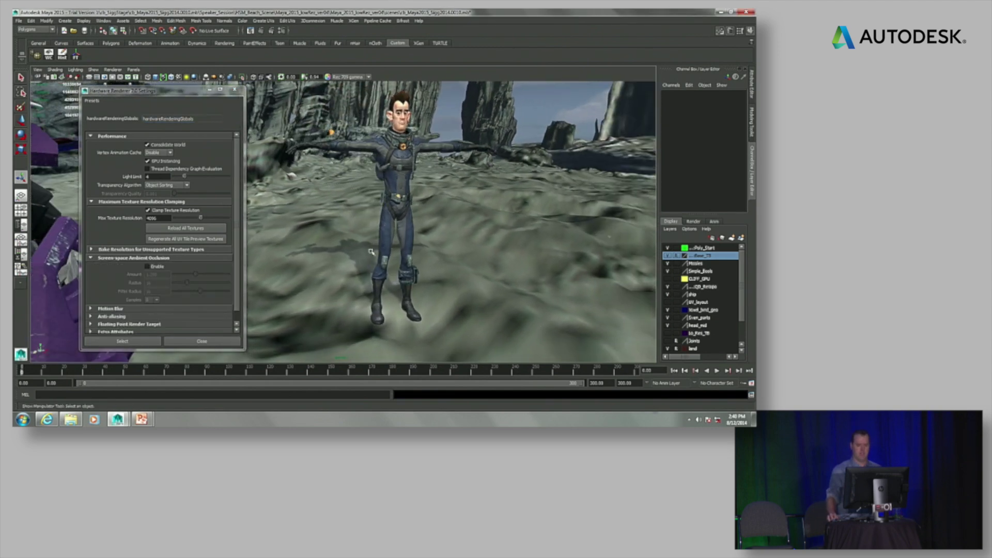
{"action": "left_click", "coordinate": [147, 267]}
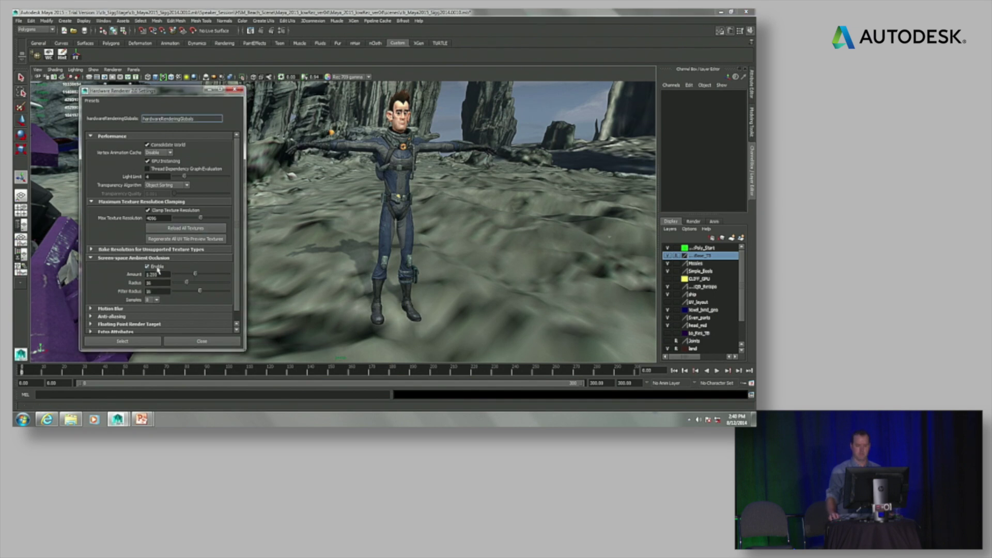
{"action": "left_click_drag", "start_coordinate": [488, 228], "coordinate": [476, 237], "text": "alt"}
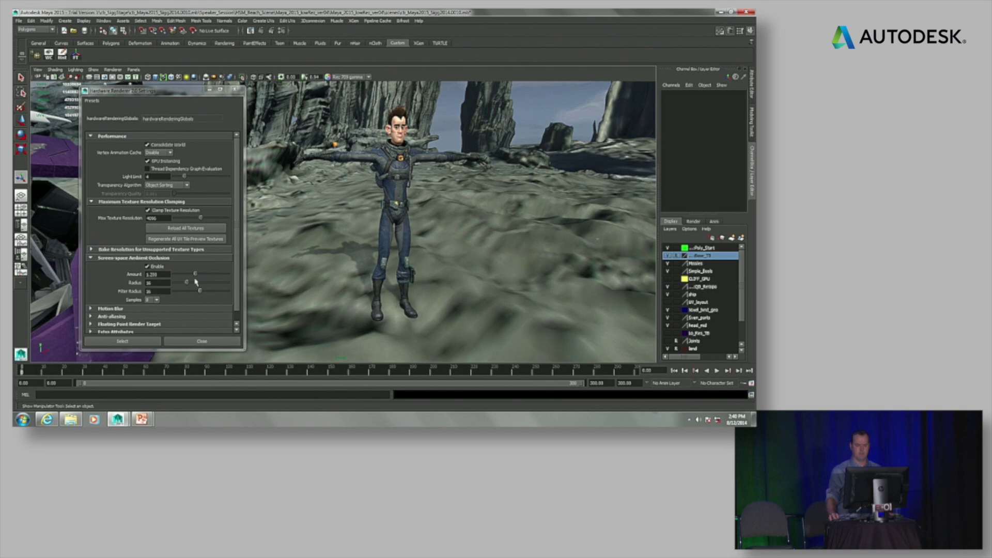
{"action": "middle_click_drag", "start_coordinate": [424, 261], "coordinate": [517, 262], "text": "alt"}
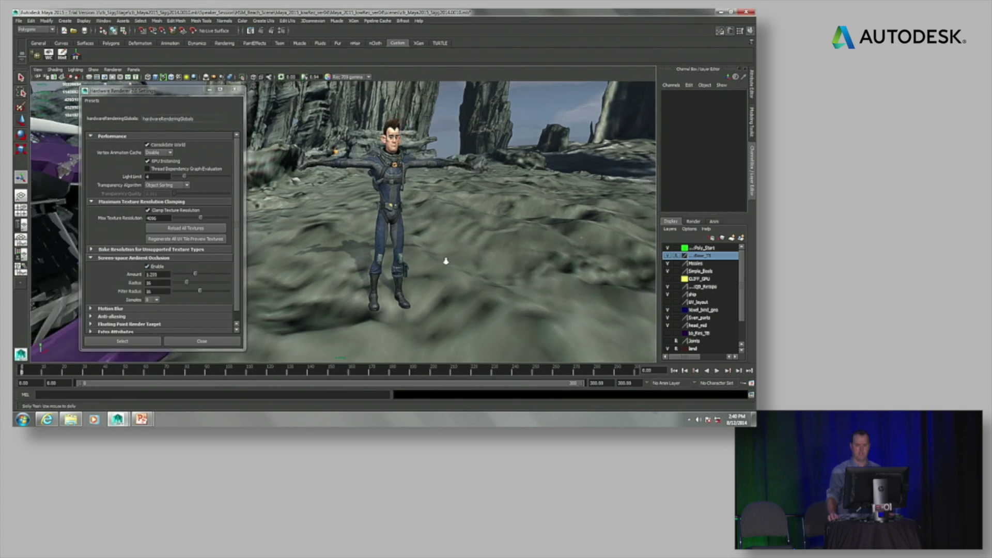
{"action": "right_click_drag", "start_coordinate": [518, 262], "coordinate": [461, 295], "text": "alt"}
{"action": "left_click_drag", "start_coordinate": [401, 285], "coordinate": [370, 280], "text": "alt"}
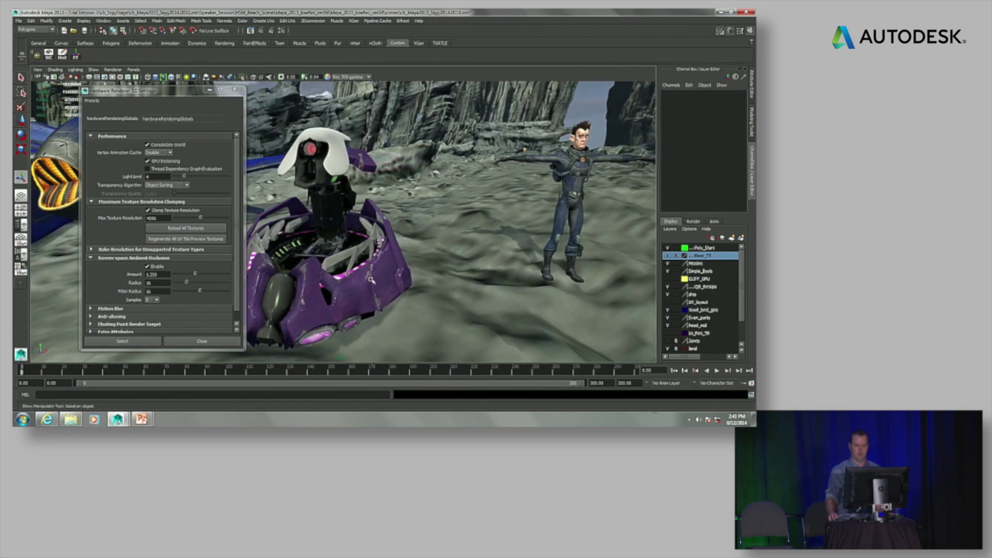
- Collapse the ambient occlusion section and review the motion blur options of the hardware renderer
{"action": "left_click", "coordinate": [92, 259]}
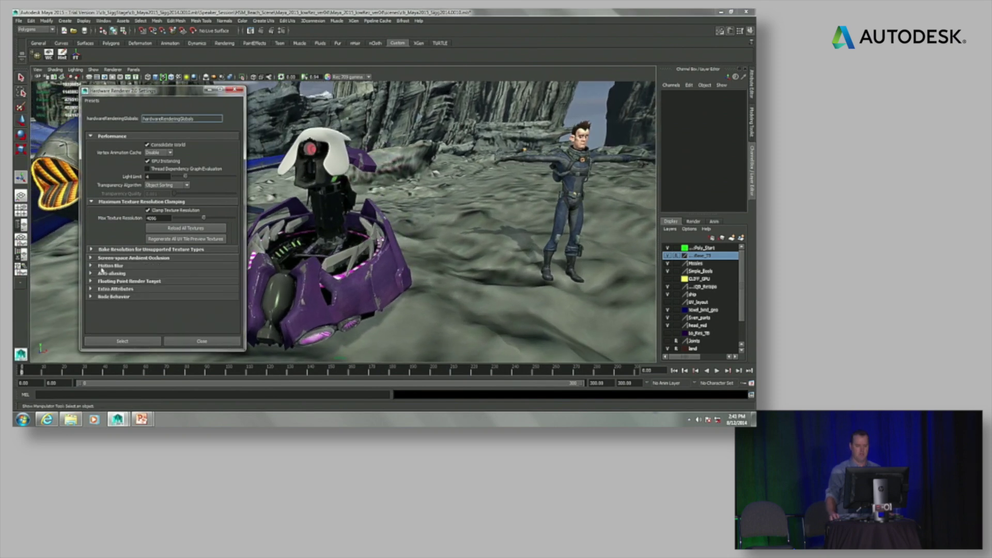
{"action": "left_click", "coordinate": [92, 266]}
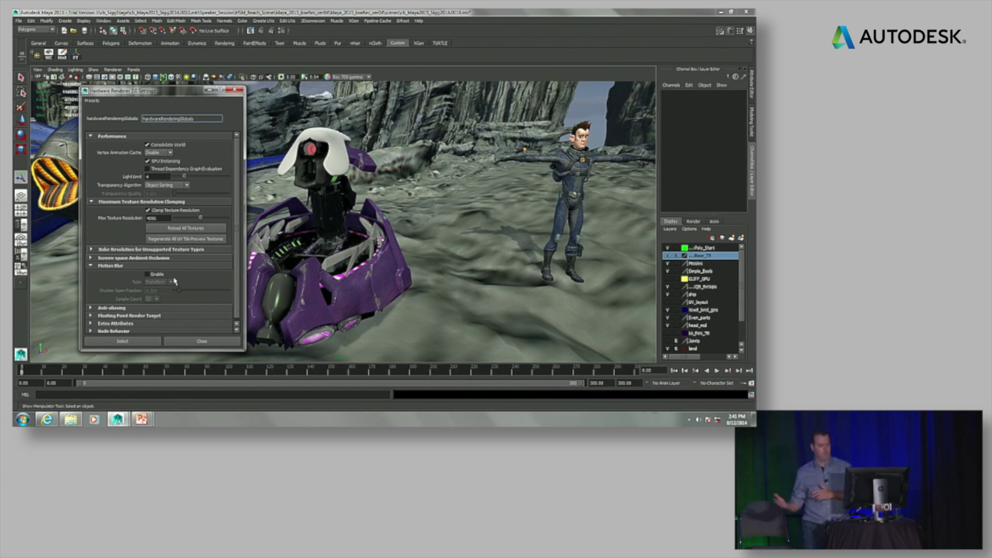
{"action": "left_click", "coordinate": [109, 266]}
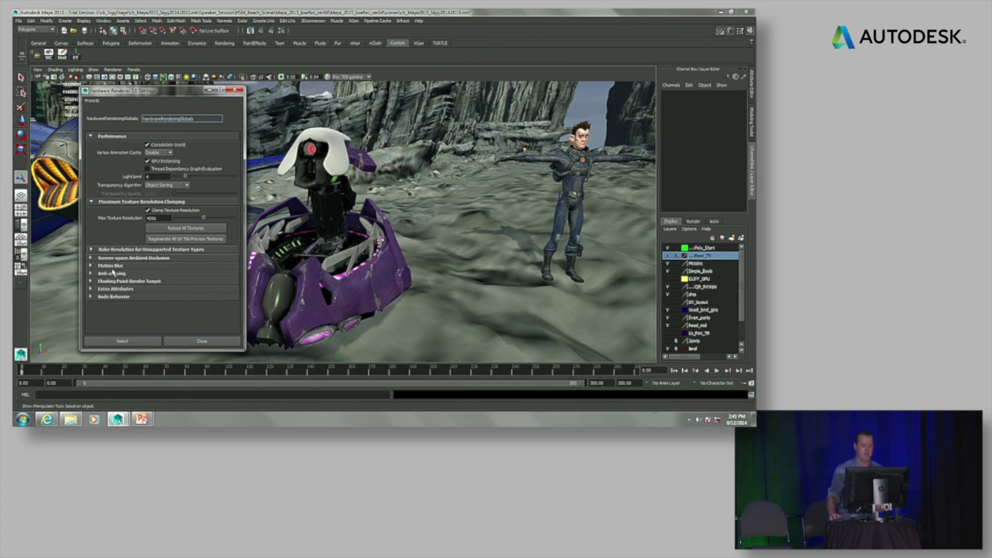
- Turn on multisampling anti-aliasing for the viewport and set its sample count to 16
{"action": "left_click", "coordinate": [113, 274]}
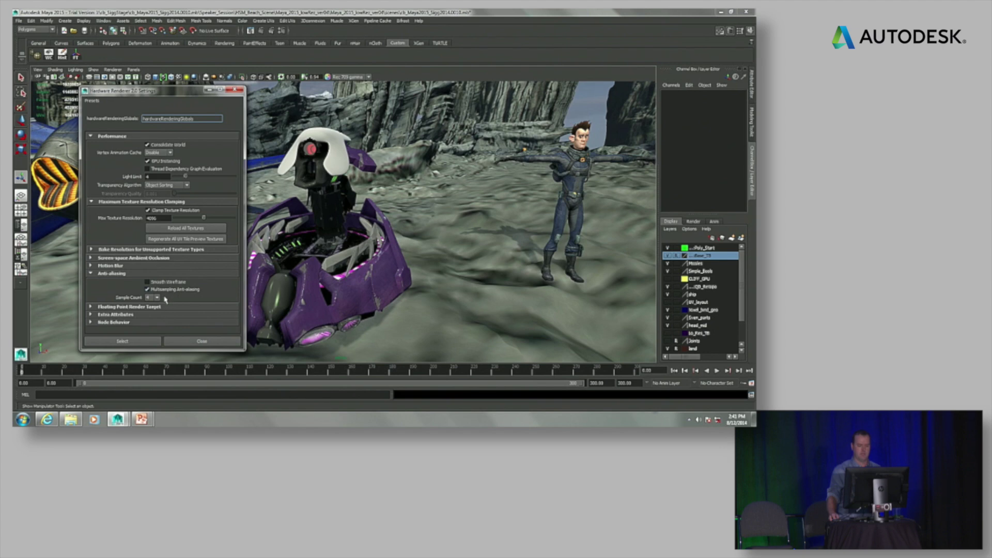
{"action": "left_click_drag", "start_coordinate": [362, 247], "coordinate": [470, 263], "text": "alt"}
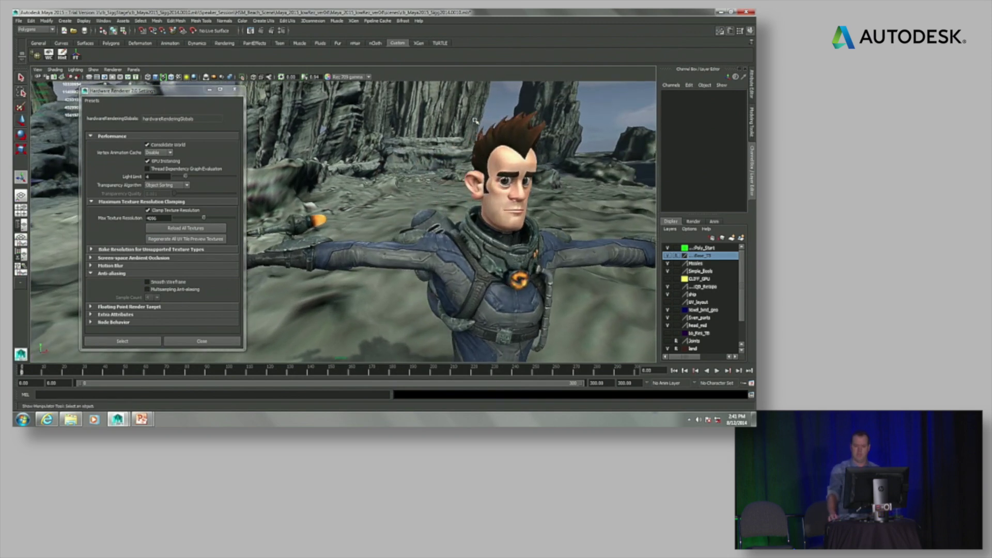
{"action": "left_click", "coordinate": [147, 289]}
{"action": "left_click", "coordinate": [151, 297]}
{"action": "left_click", "coordinate": [153, 324]}
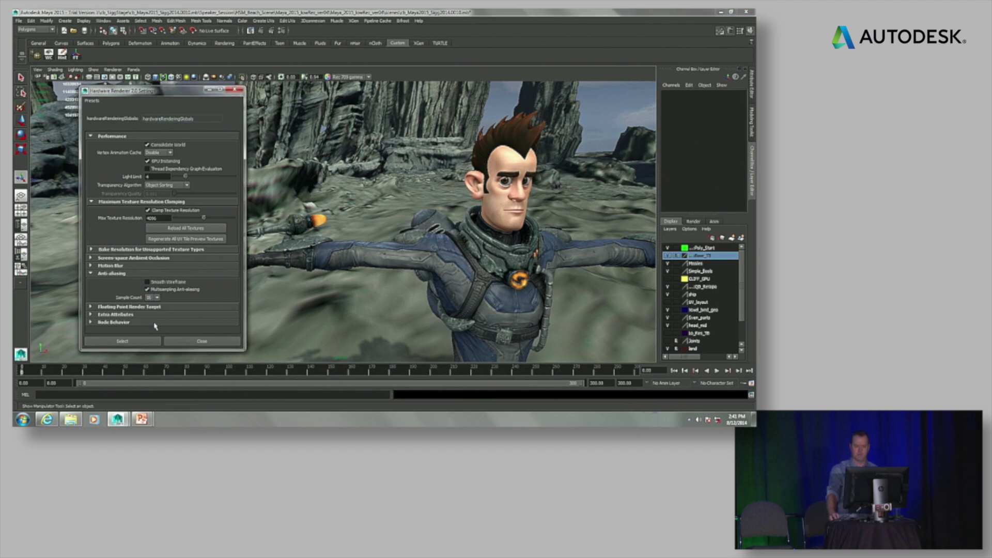
{"action": "left_click_drag", "start_coordinate": [500, 235], "coordinate": [470, 243], "text": "alt"}
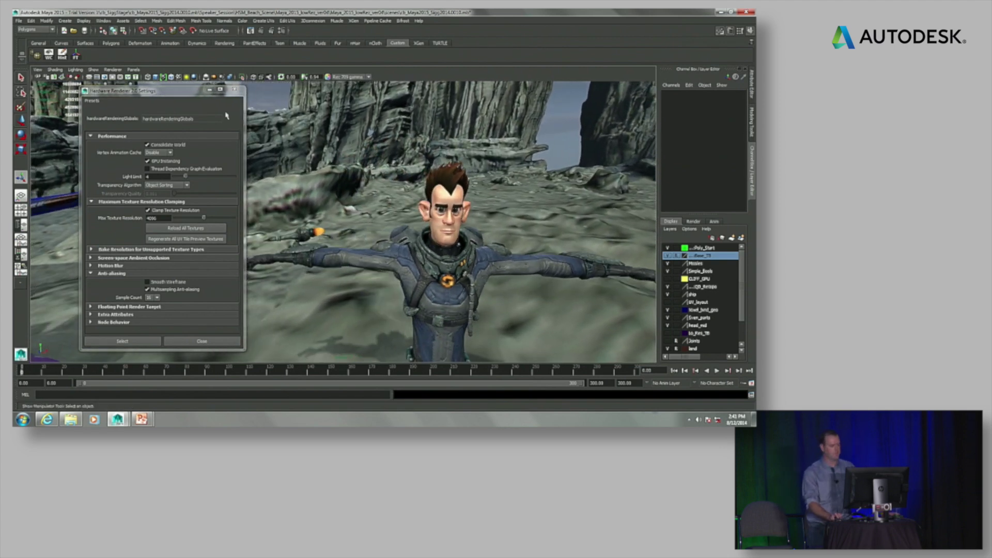
- Close the Hardware Renderer 2.0 settings window and frame the whole character in the perspective view
{"action": "left_click", "coordinate": [155, 90]}
{"action": "left_click_drag", "start_coordinate": [155, 91], "coordinate": [130, 87]}
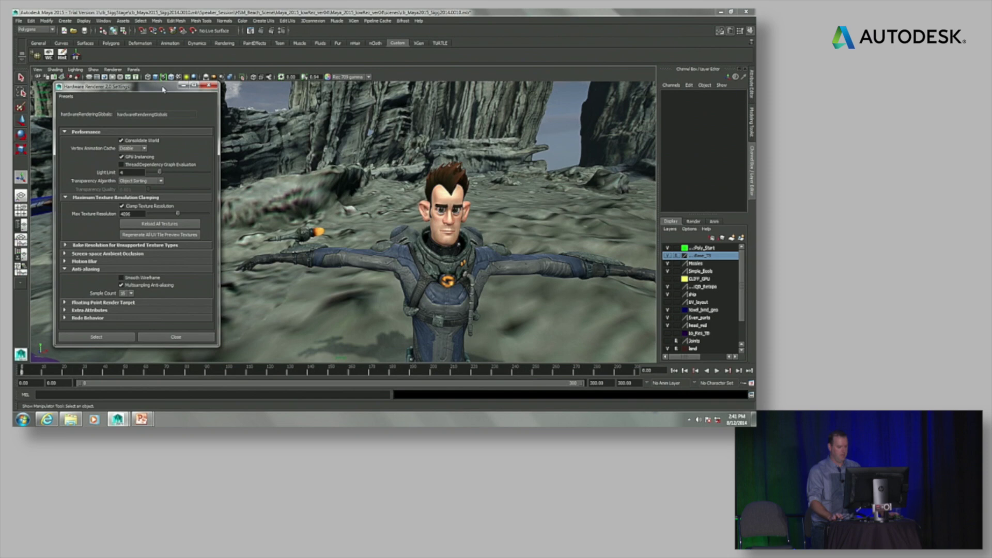
{"action": "left_click", "coordinate": [209, 88]}
{"action": "left_click_drag", "start_coordinate": [447, 224], "coordinate": [467, 203], "text": "alt"}
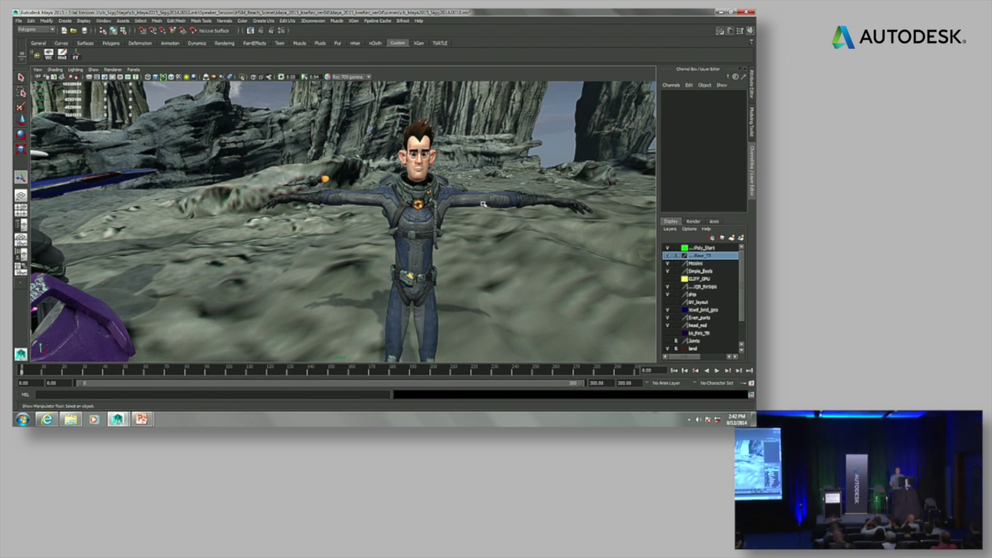
{"action": "left_click_drag", "start_coordinate": [538, 169], "coordinate": [486, 155], "text": "alt"}
{"action": "left_click_drag", "start_coordinate": [510, 211], "coordinate": [500, 214], "text": "alt"}
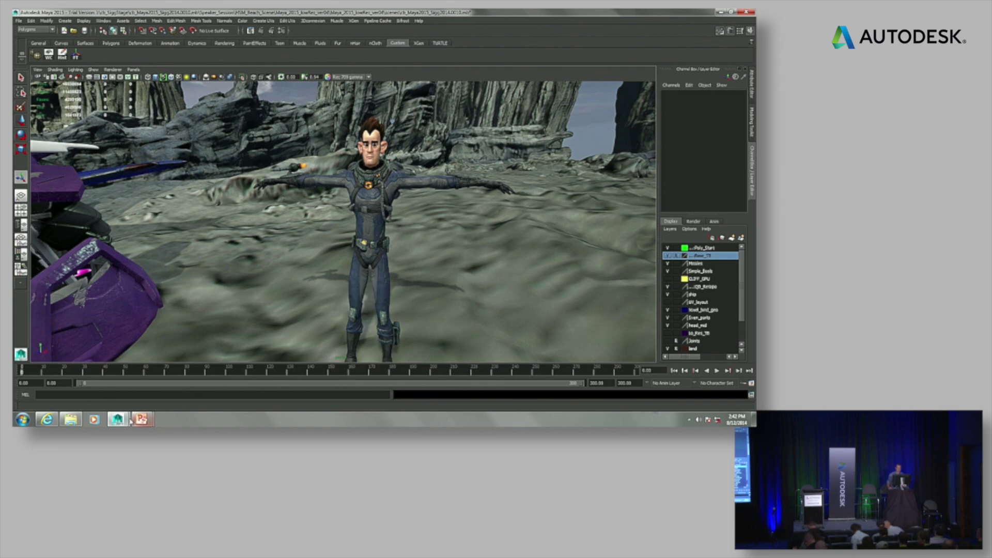
- Switch to the PowerPoint presentation
{"action": "mouse_move", "coordinate": [142, 419]}
{"action": "mouse_move", "coordinate": [185, 375]}
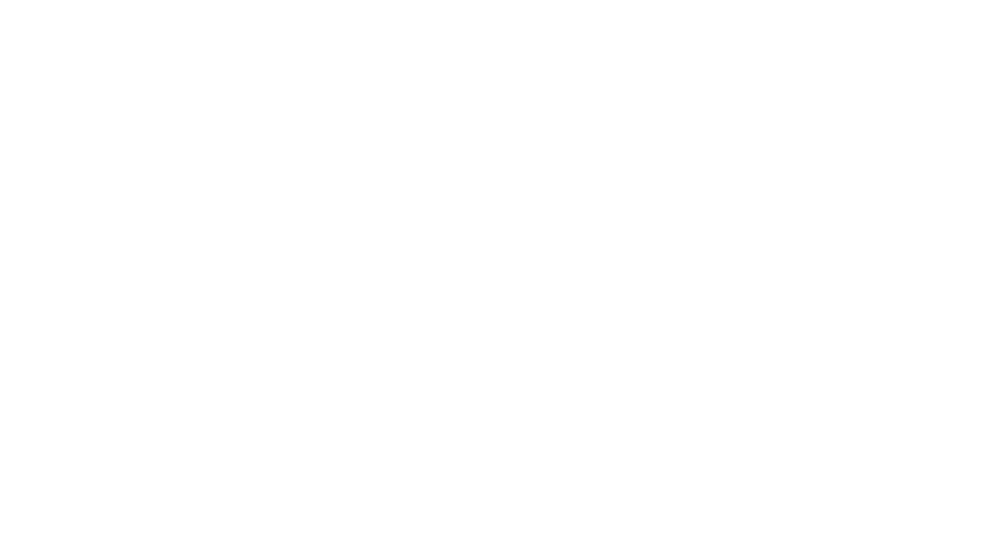